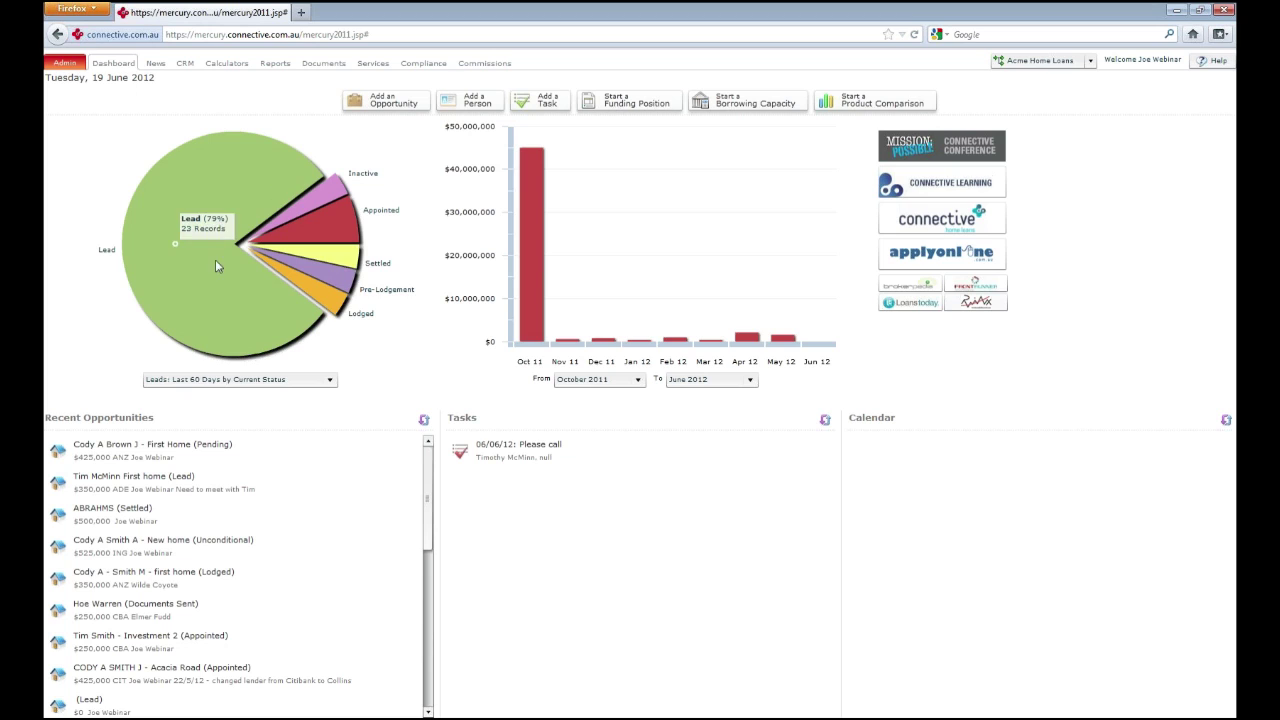
# Review the lender News page, then bring up the General Documents folder library
pyautogui.moveTo(291, 253)
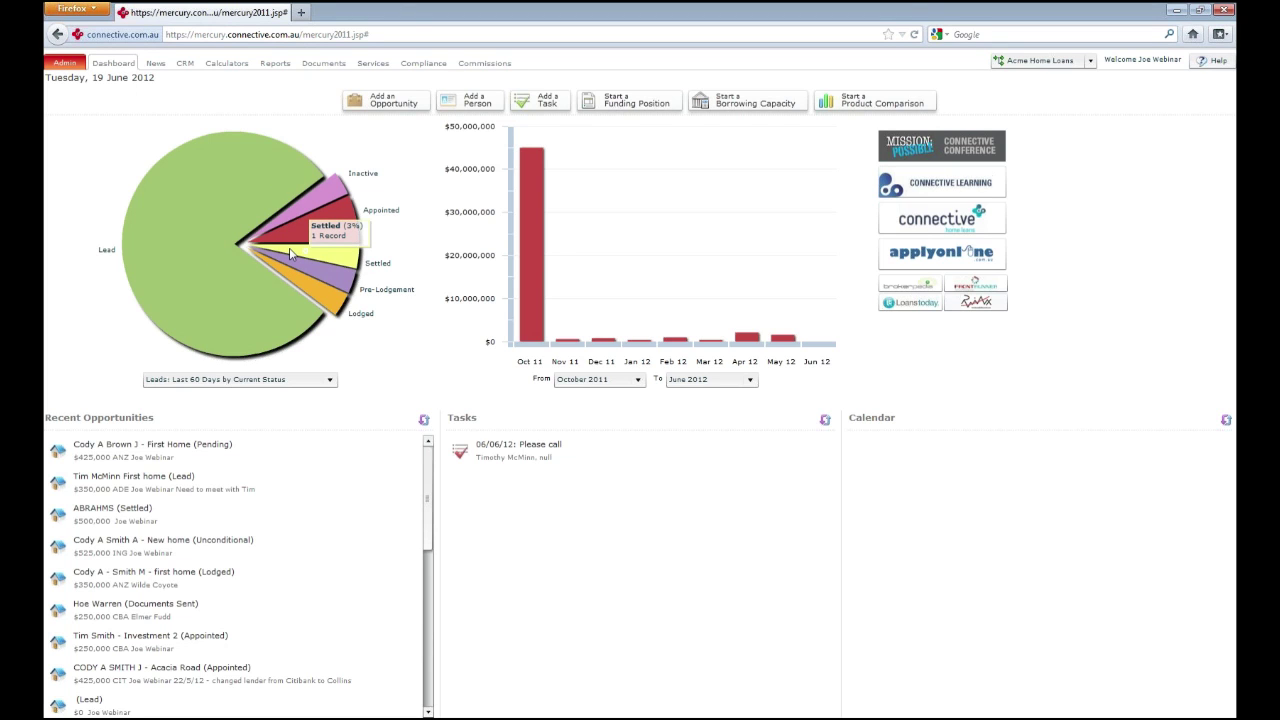
pyautogui.moveTo(535, 242)
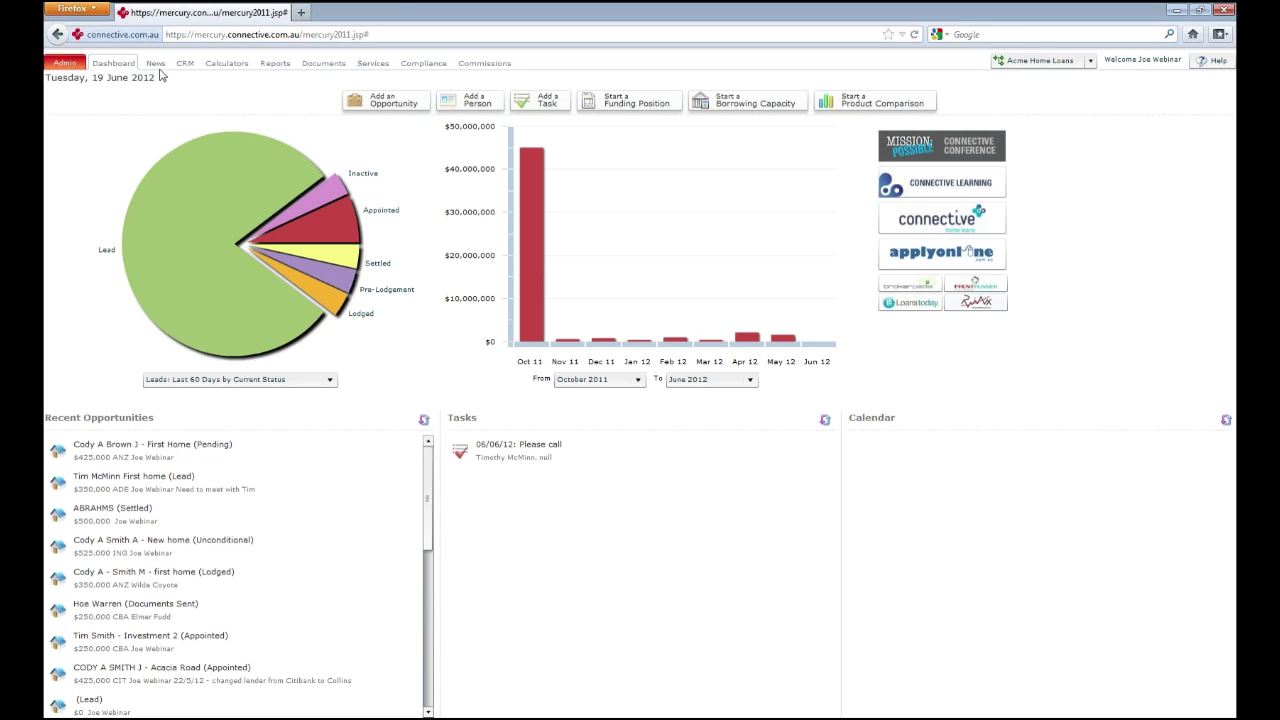
pyautogui.click(157, 64)
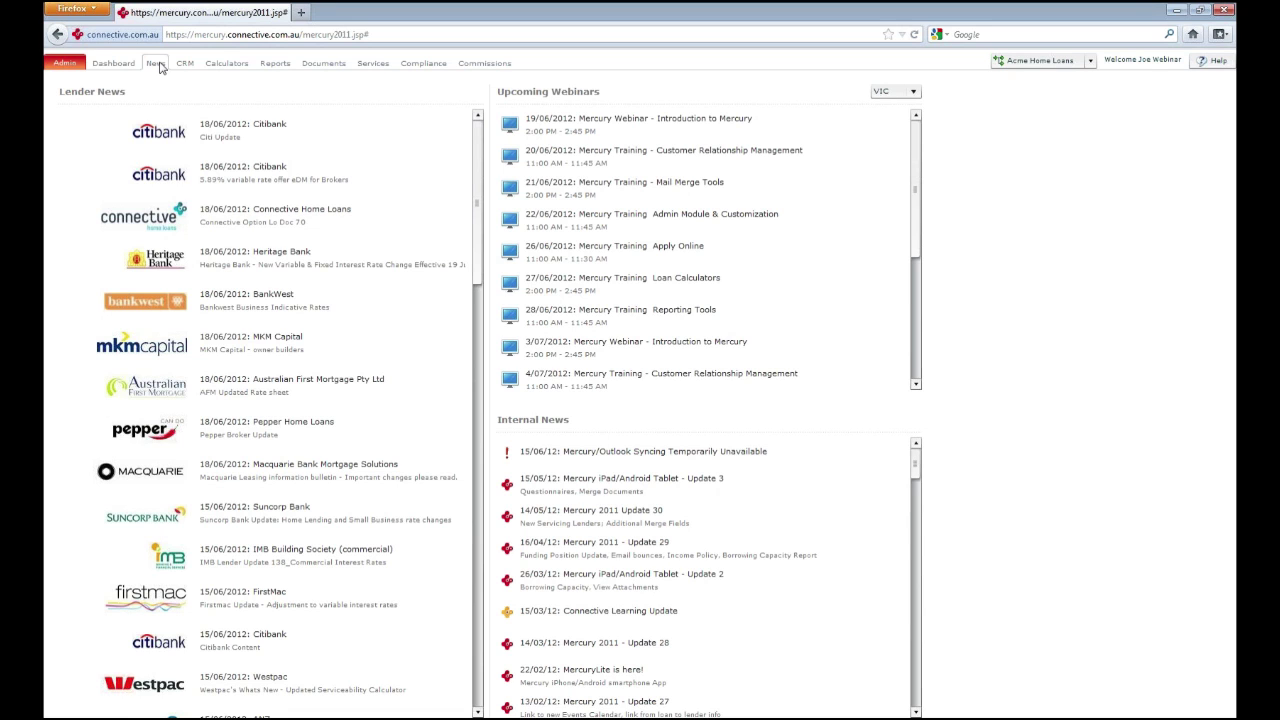
pyautogui.click(318, 65)
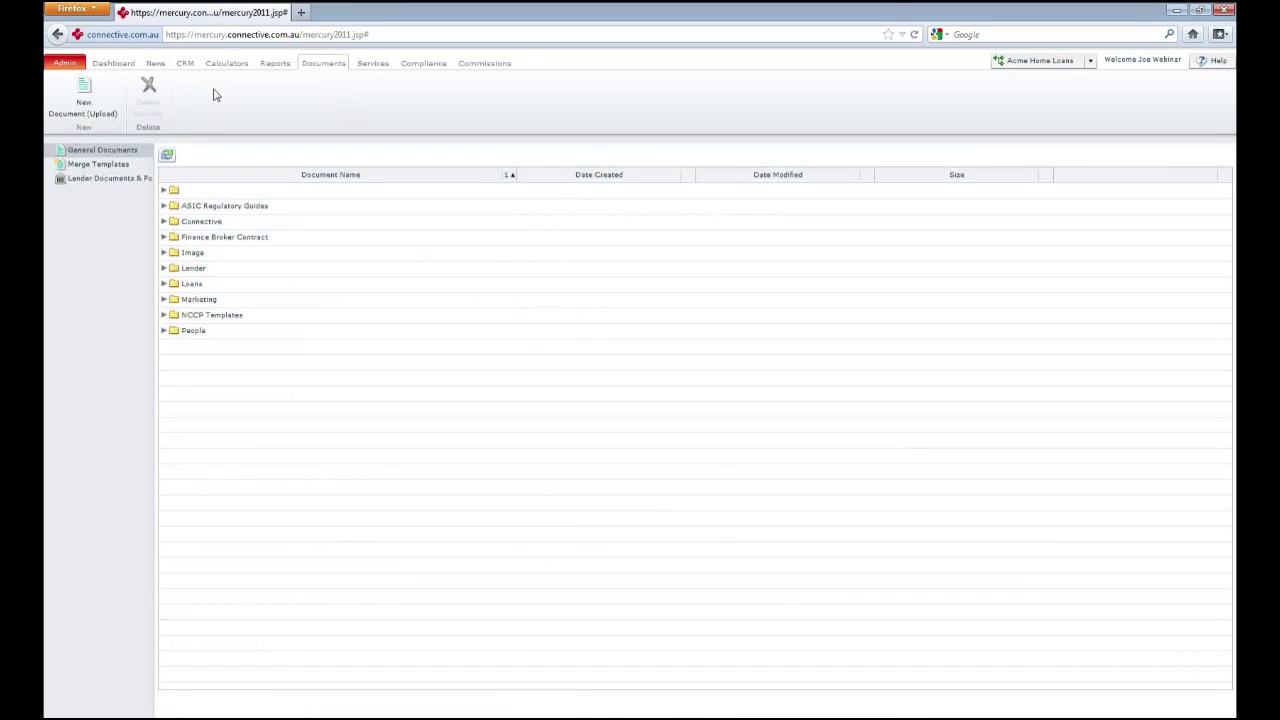
# Browse Merge Templates and Lender Documents & Forms, then open the ACME Home Loans commission statements
pyautogui.click(121, 164)
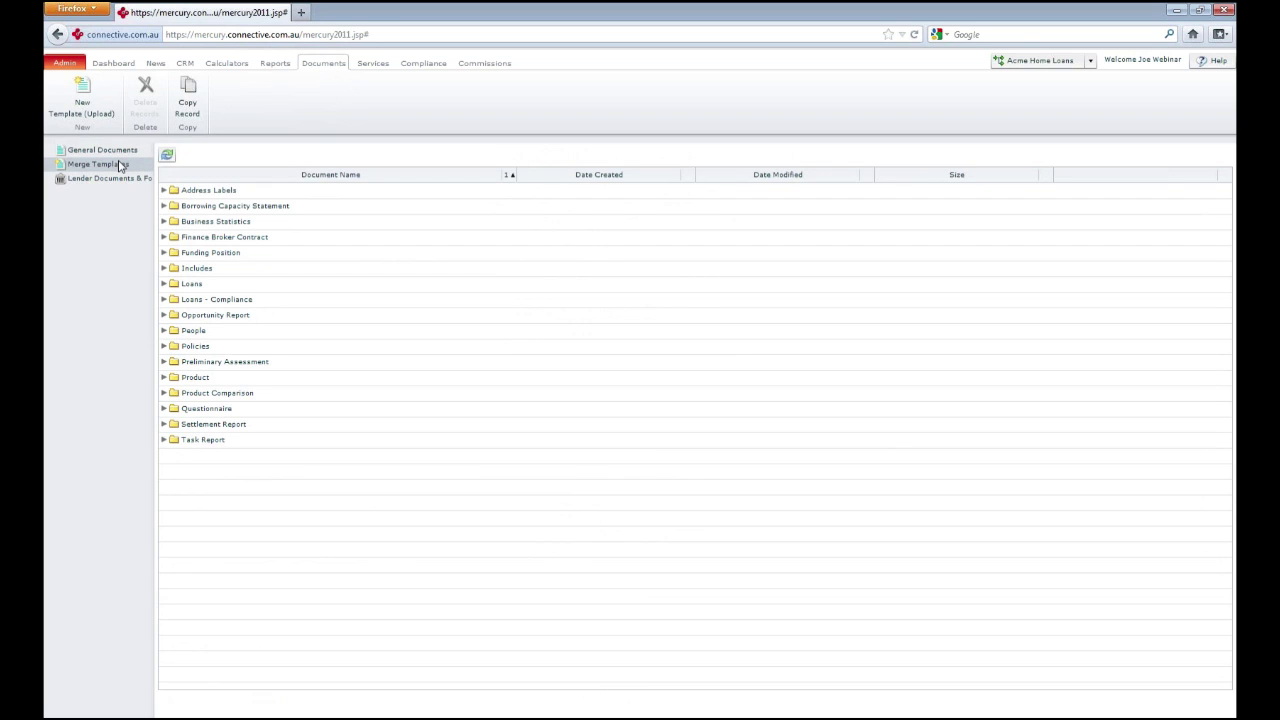
pyautogui.click(121, 178)
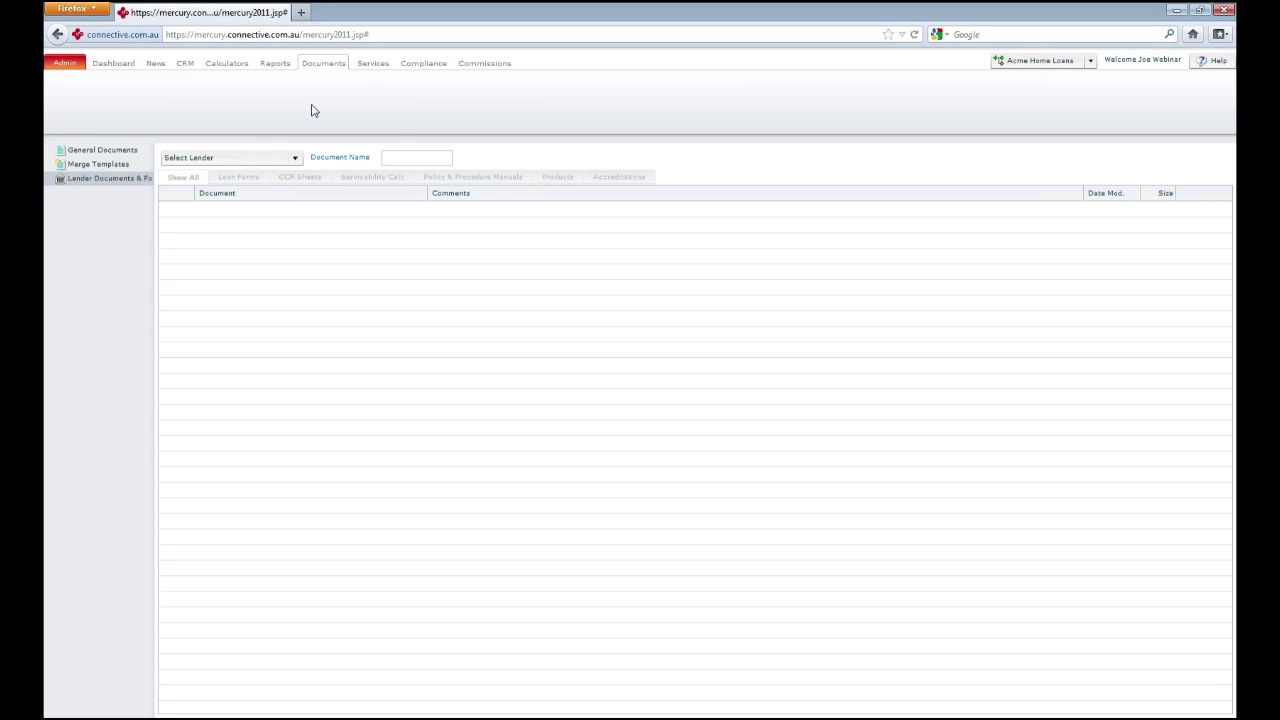
pyautogui.click(484, 63)
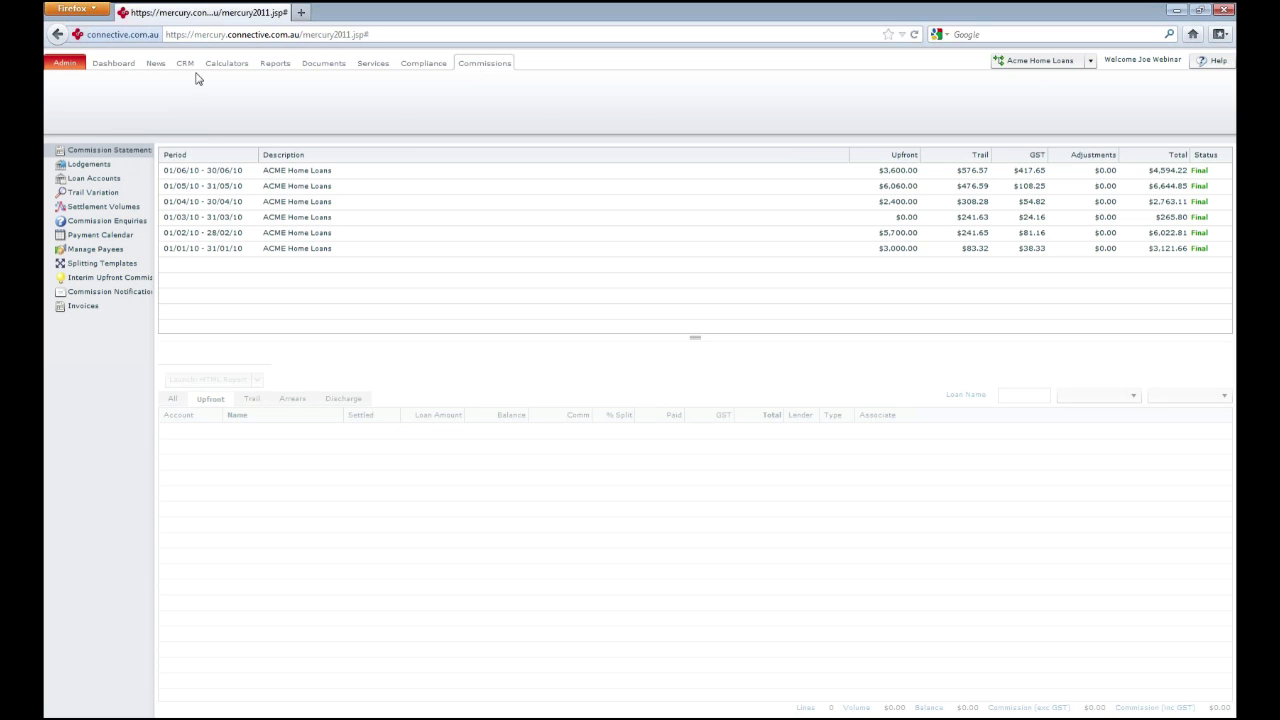
# Check Splitting Templates, then open Manage Payees and select a few payees like HPH Solutions
pyautogui.click(118, 263)
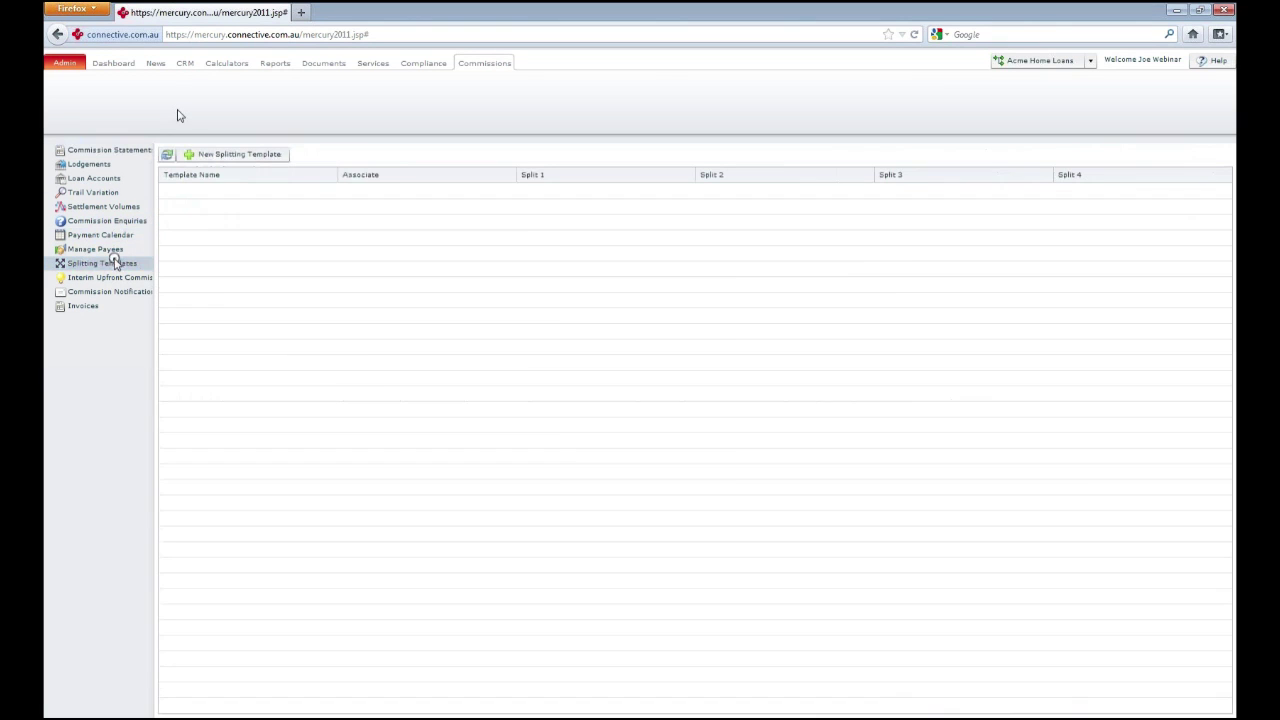
pyautogui.click(112, 257)
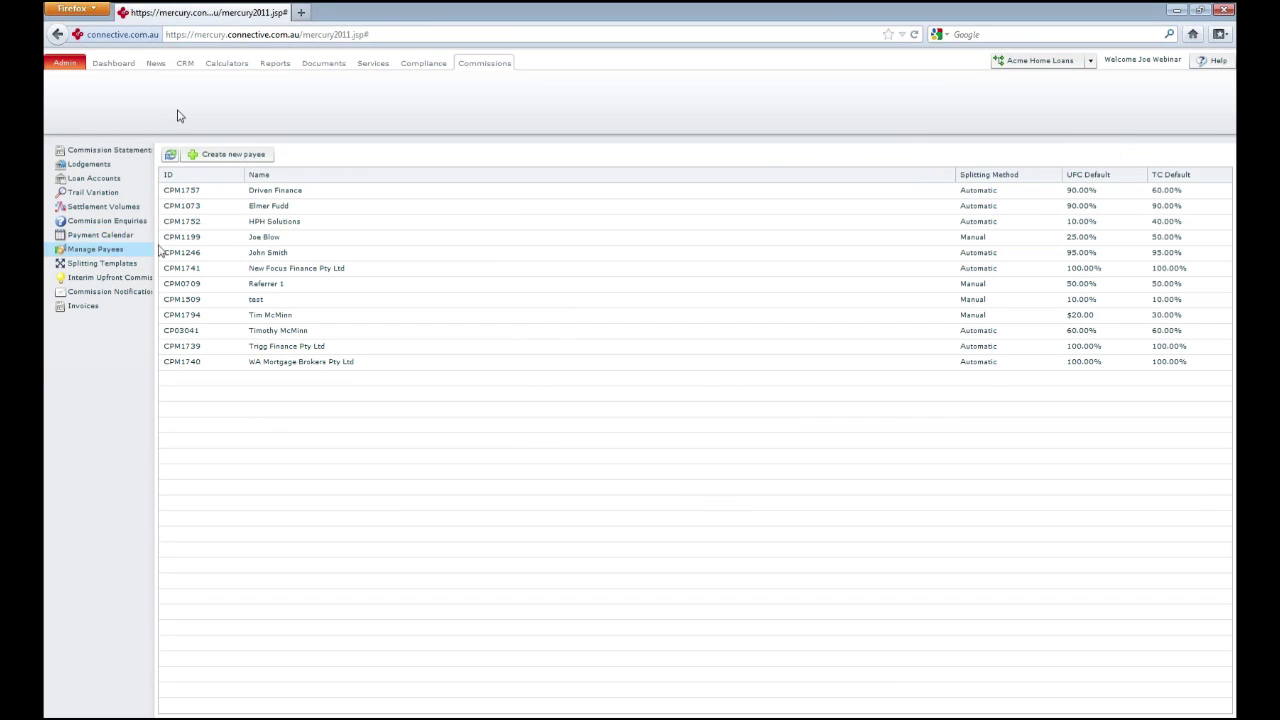
pyautogui.click(286, 224)
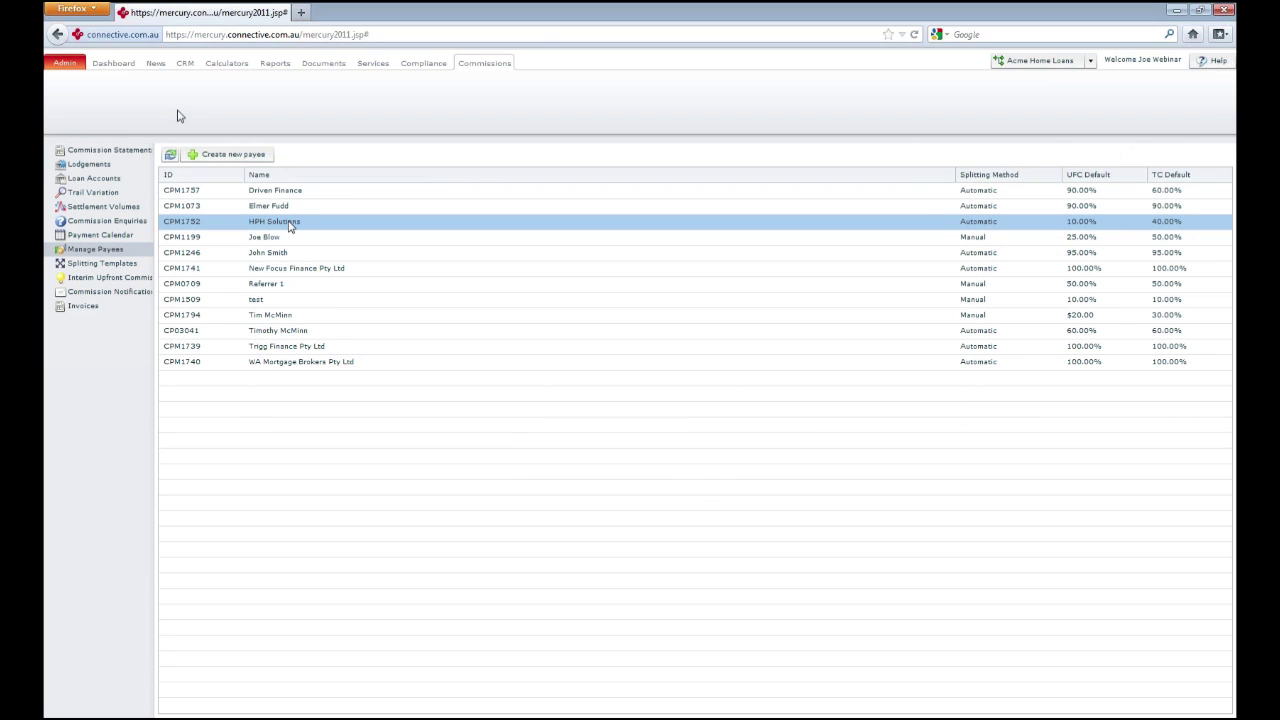
pyautogui.click(290, 208)
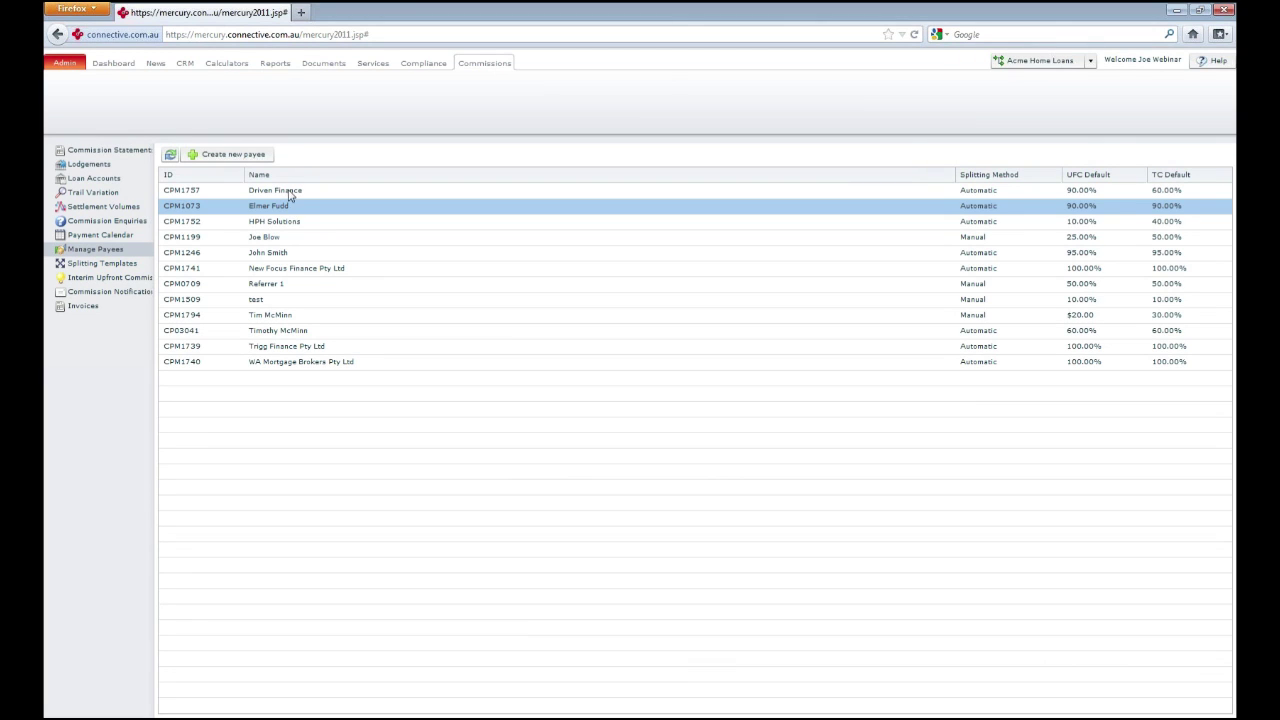
pyautogui.keyDown('ctrl'); pyautogui.click(290, 193); pyautogui.keyUp('ctrl')
# Deselect the extra payee and open the Interim Upfront Commissions loan list
pyautogui.click(304, 206)
pyautogui.click(123, 278)
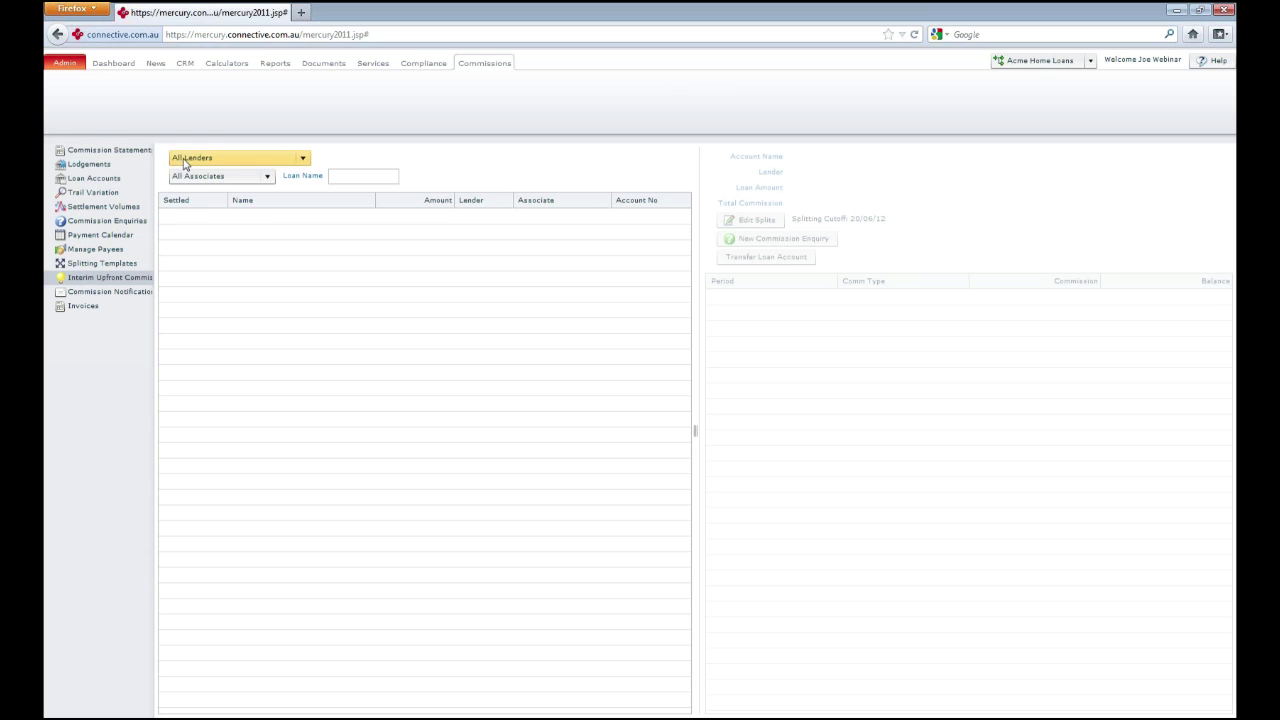
# Open the Admin area's My Details page with profile, password, email and SMS options
pyautogui.click(70, 68)
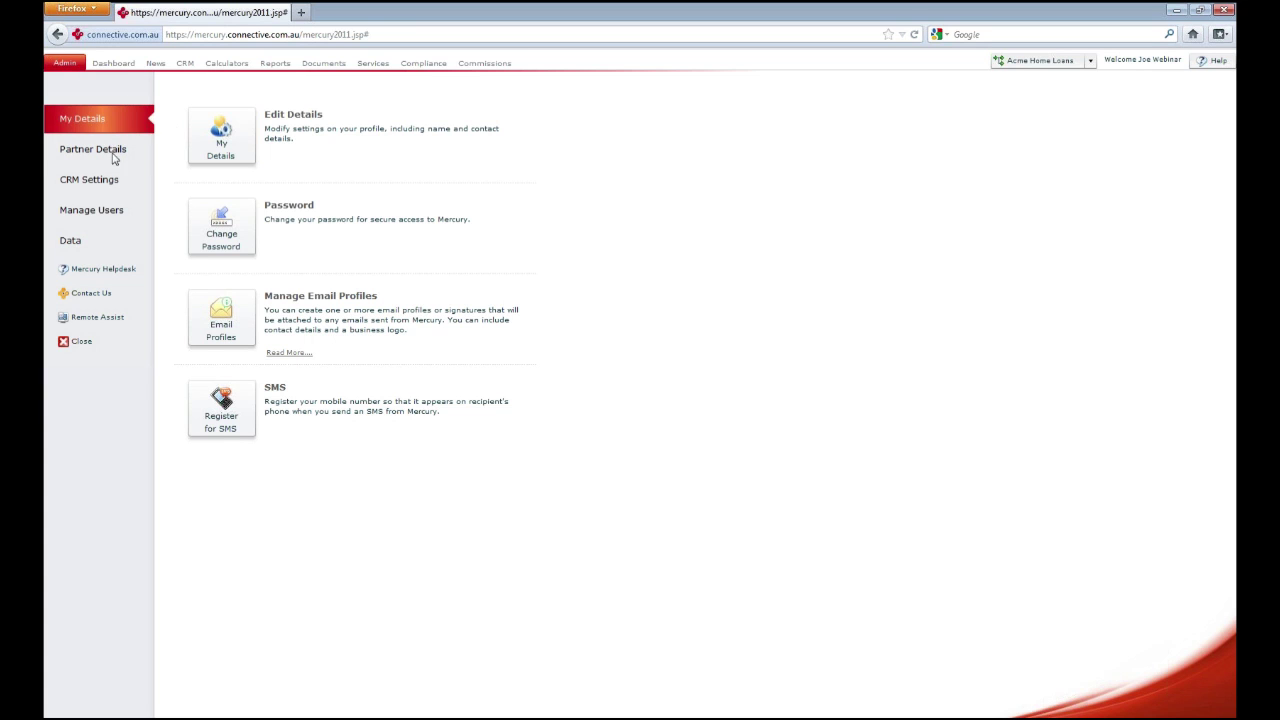
# Search CRM People for the client's surname, find no matches, and switch to Home Loans opportunities
pyautogui.click(79, 243)
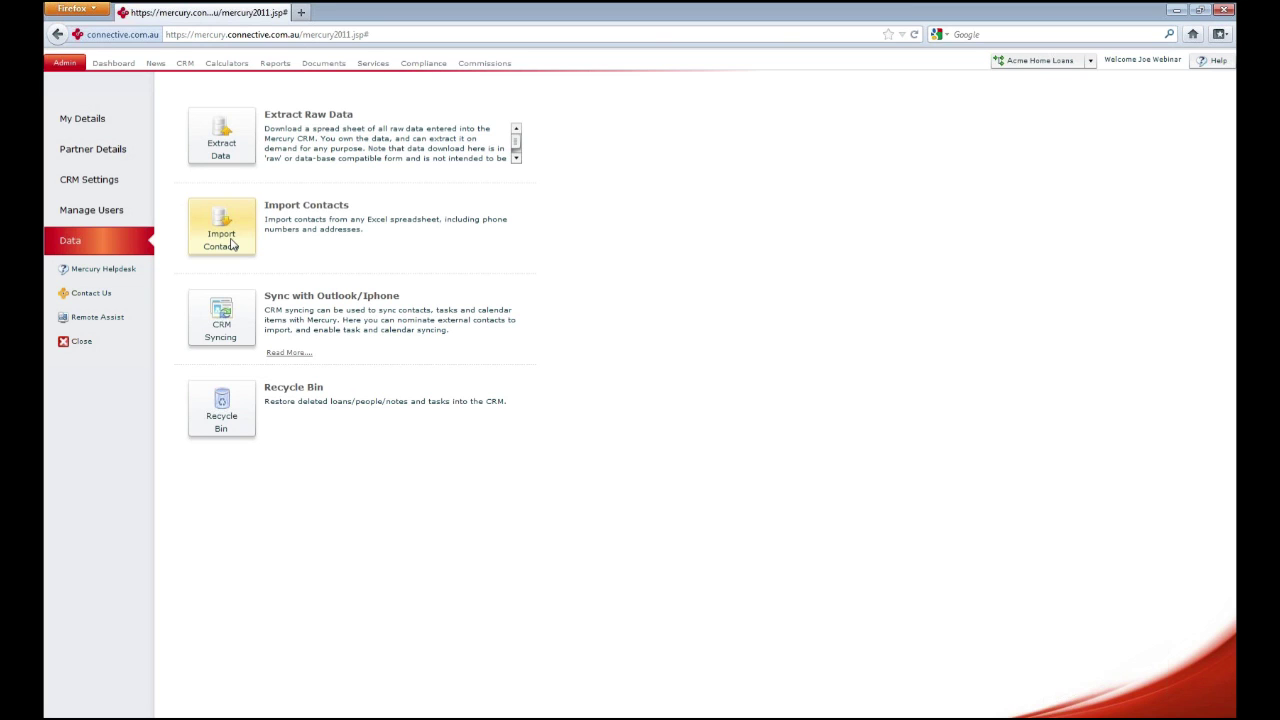
pyautogui.click(184, 65)
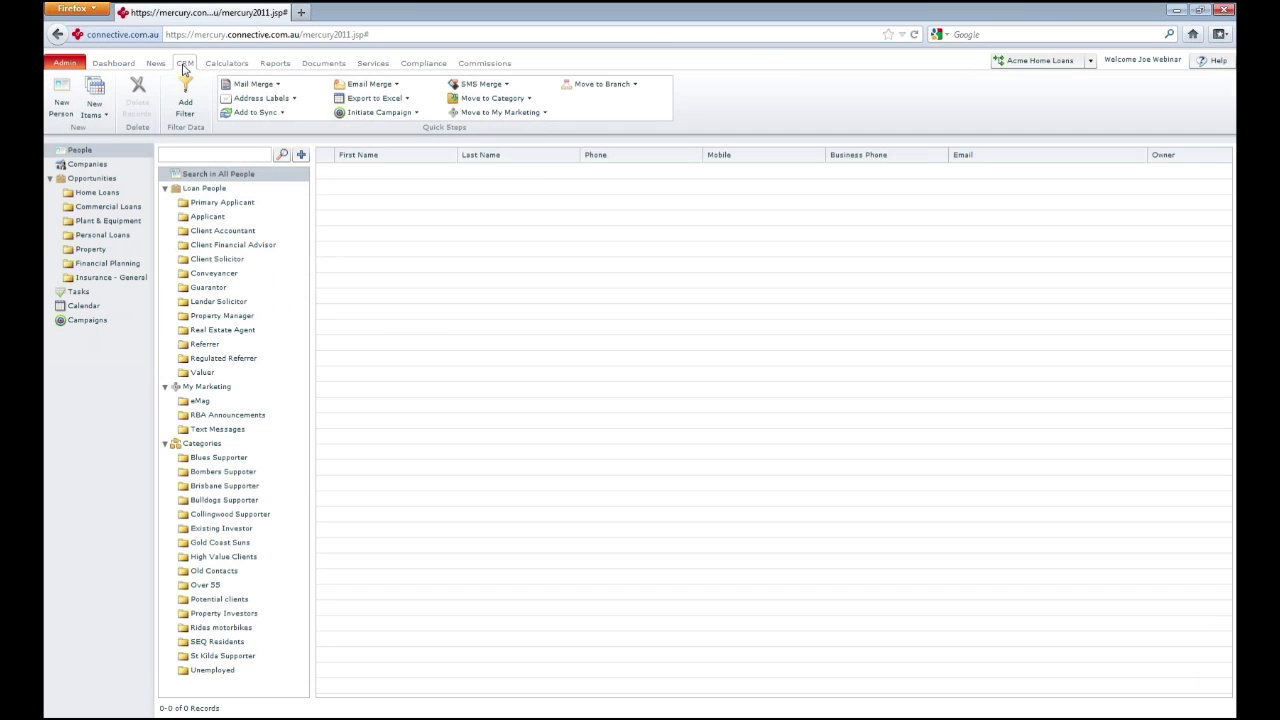
pyautogui.click(212, 153)
pyautogui.write('m')
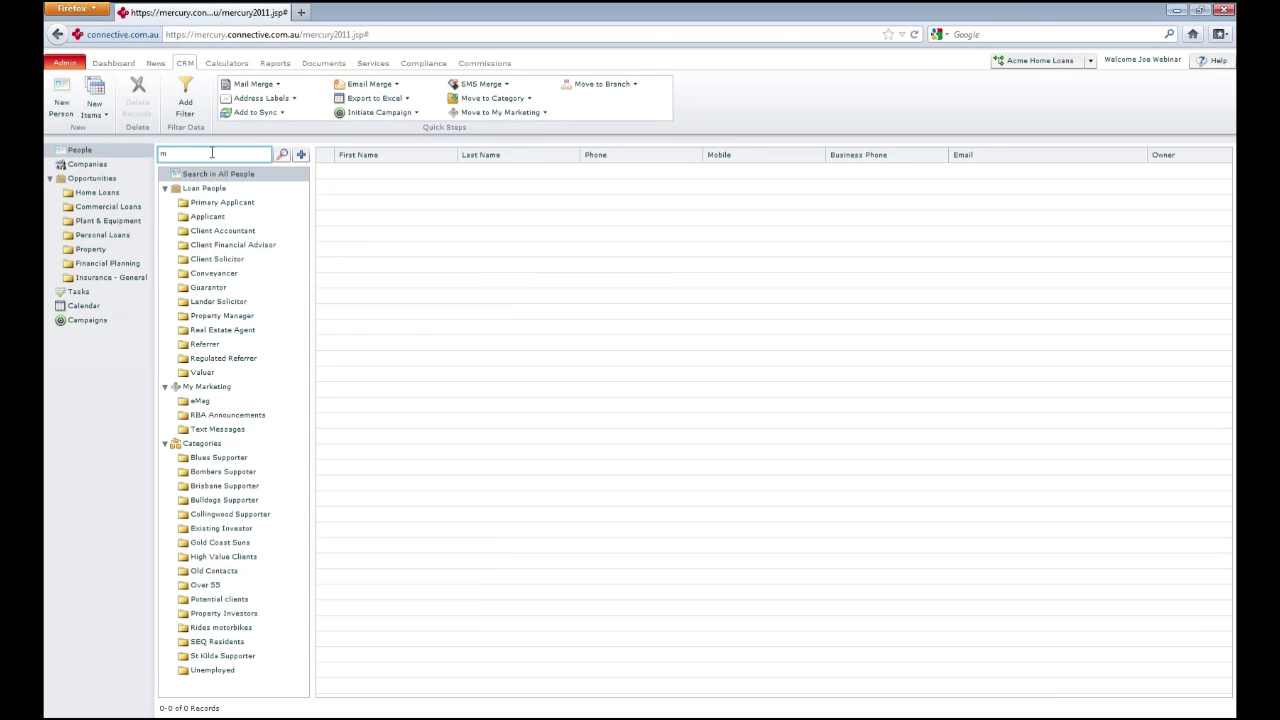
pyautogui.write('iddle')
pyautogui.press('Return')
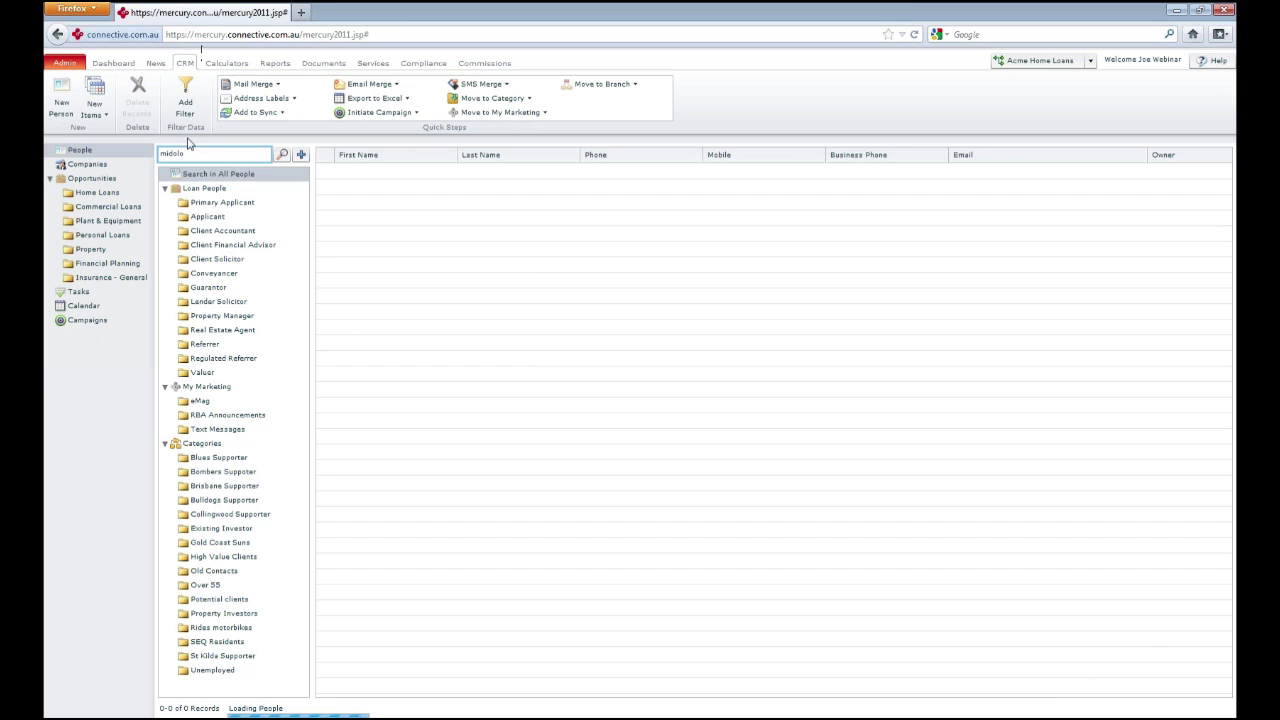
pyautogui.click(97, 192)
# Search Home Loans by the client's surname and select the $400,000 investment purchase record
pyautogui.click(199, 153)
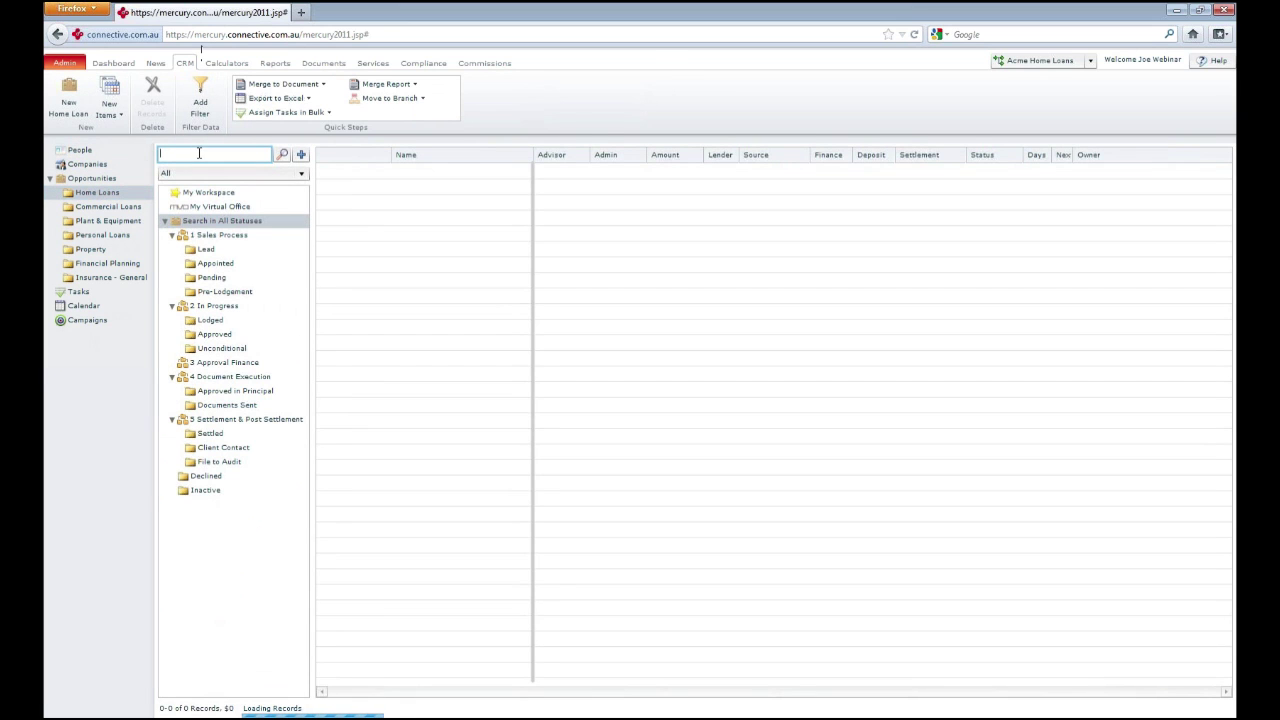
pyautogui.write('middle')
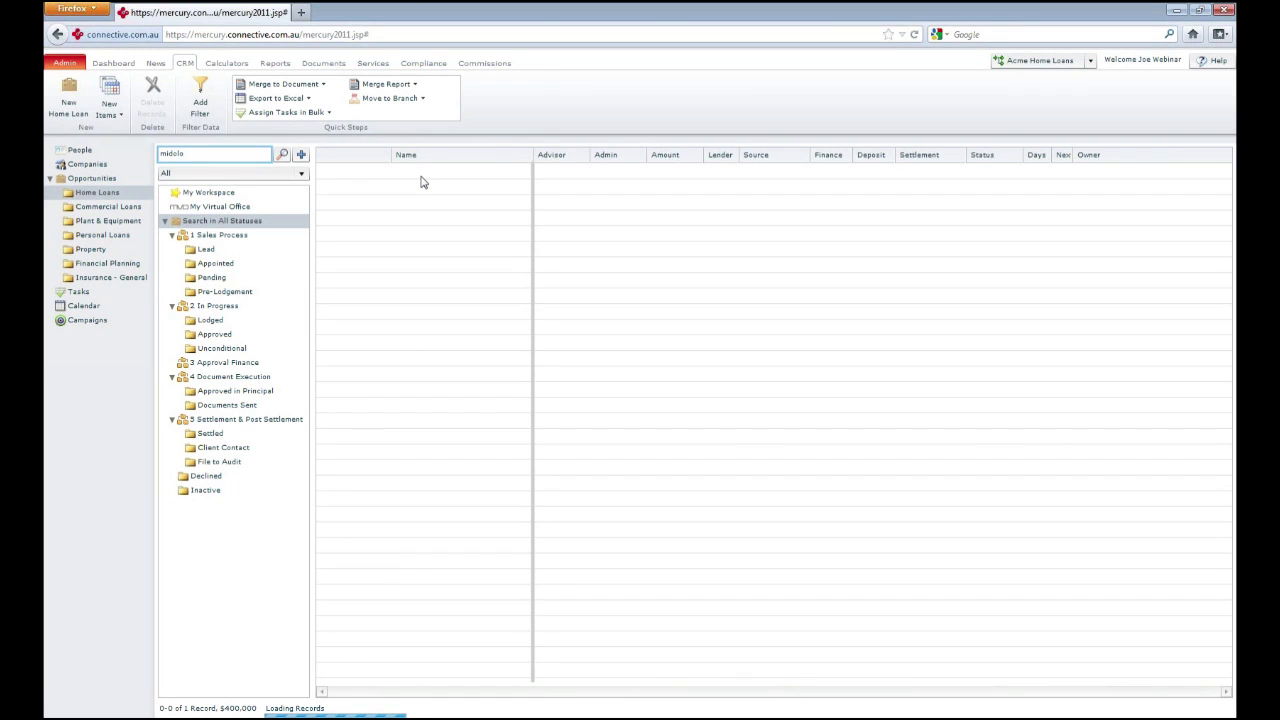
pyautogui.click(438, 175)
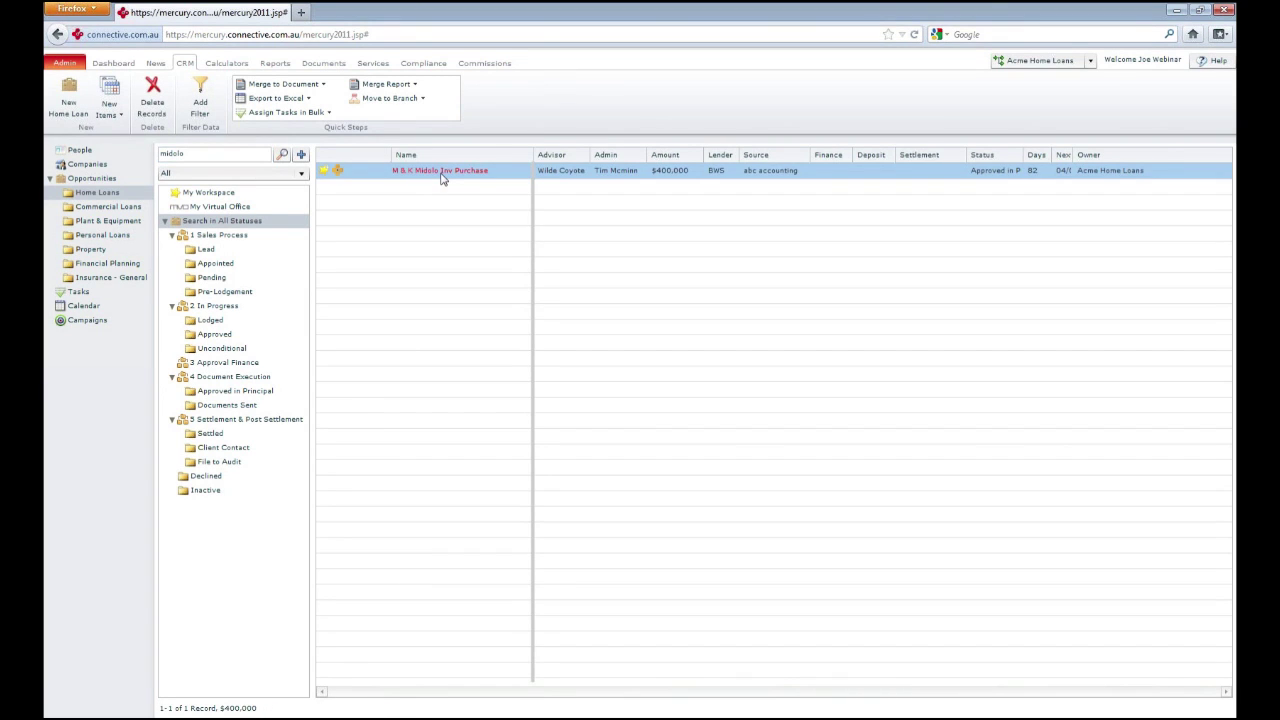
# Open the $400,000 investment purchase loan and review its BankWest, 80% LVR Pre-Approval details
pyautogui.doubleClick(441, 175)
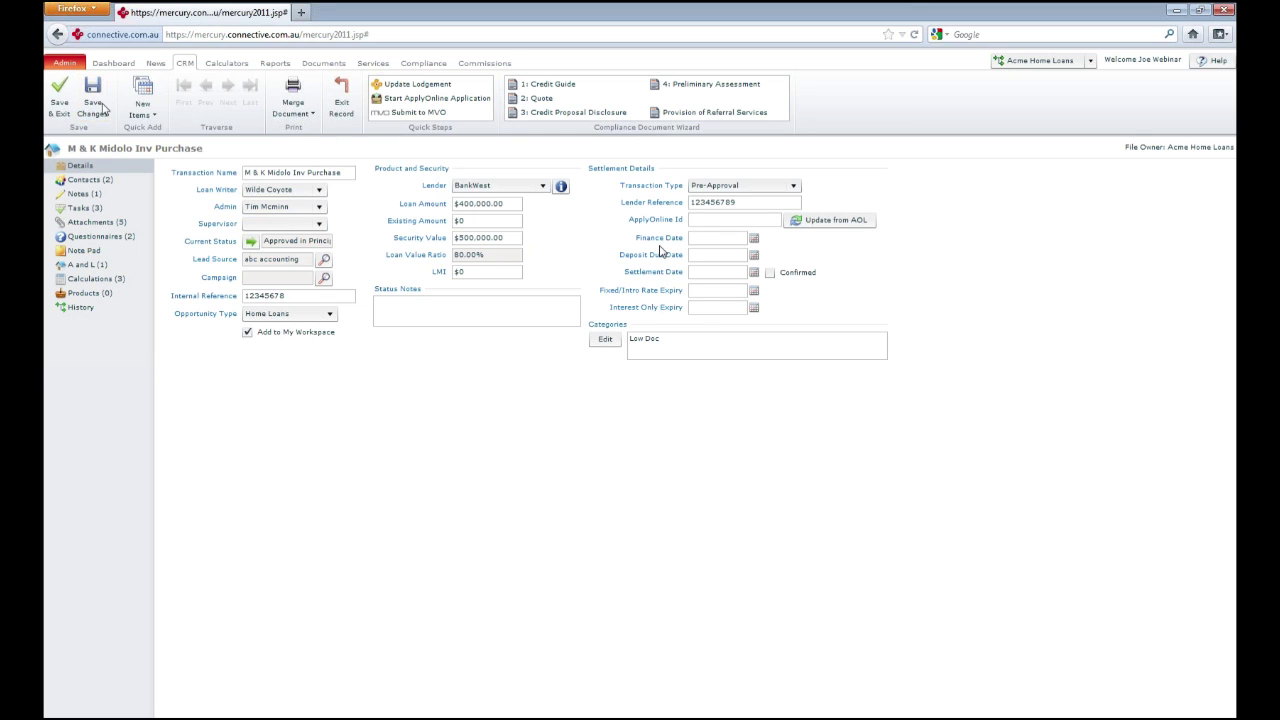
# Exit the opportunity record without saving changes and return to the Dashboard
pyautogui.click(341, 103)
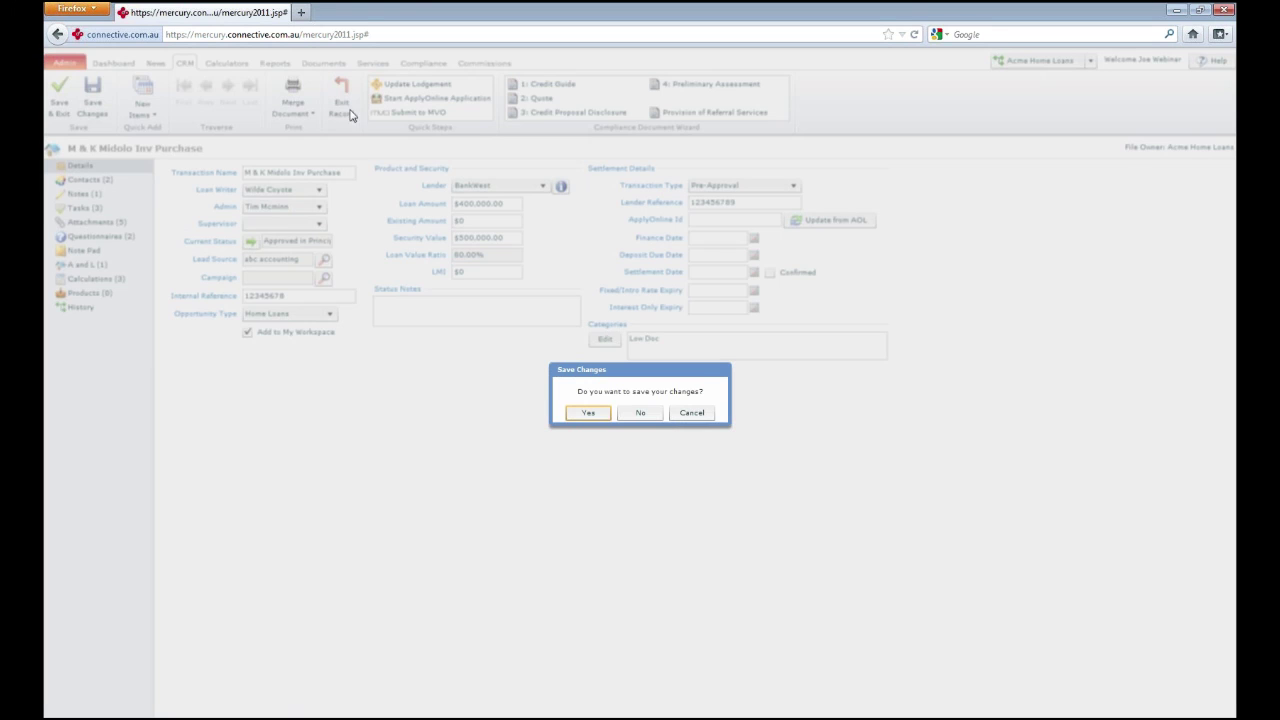
pyautogui.click(640, 411)
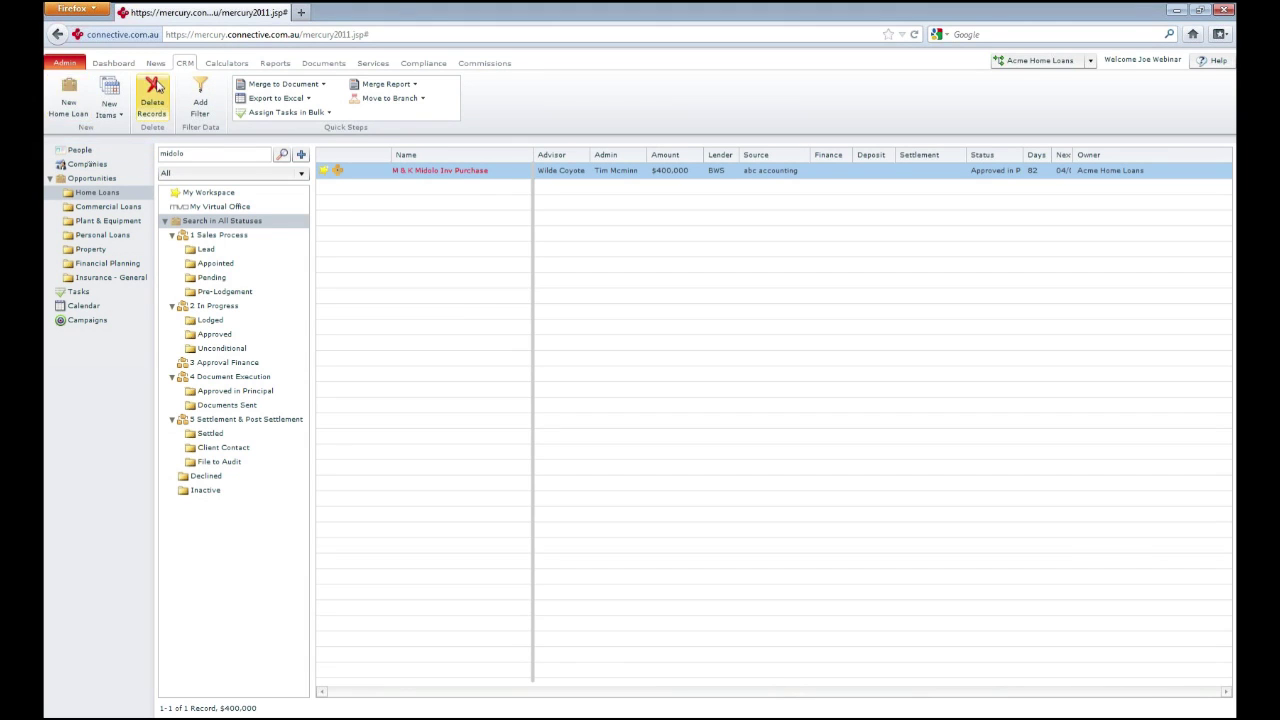
pyautogui.click(120, 65)
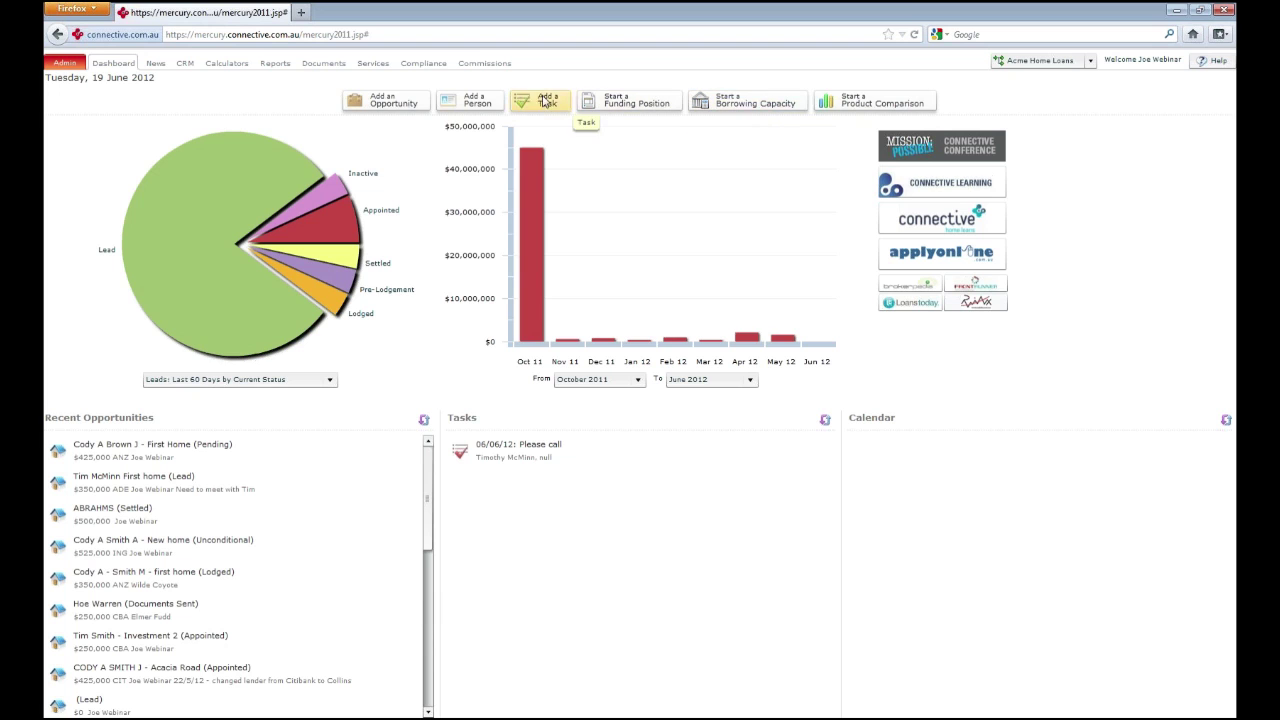
# Start a new person record with the title Mr
pyautogui.click(490, 106)
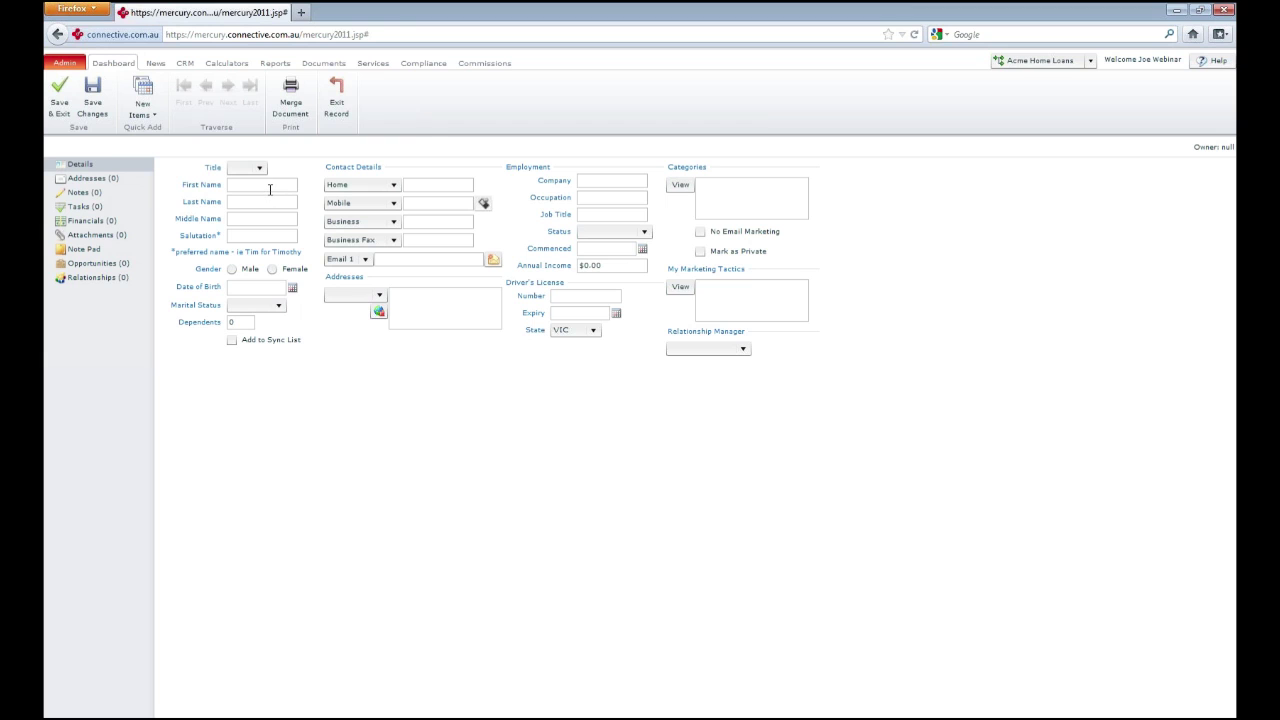
pyautogui.click(261, 216)
pyautogui.click(239, 170)
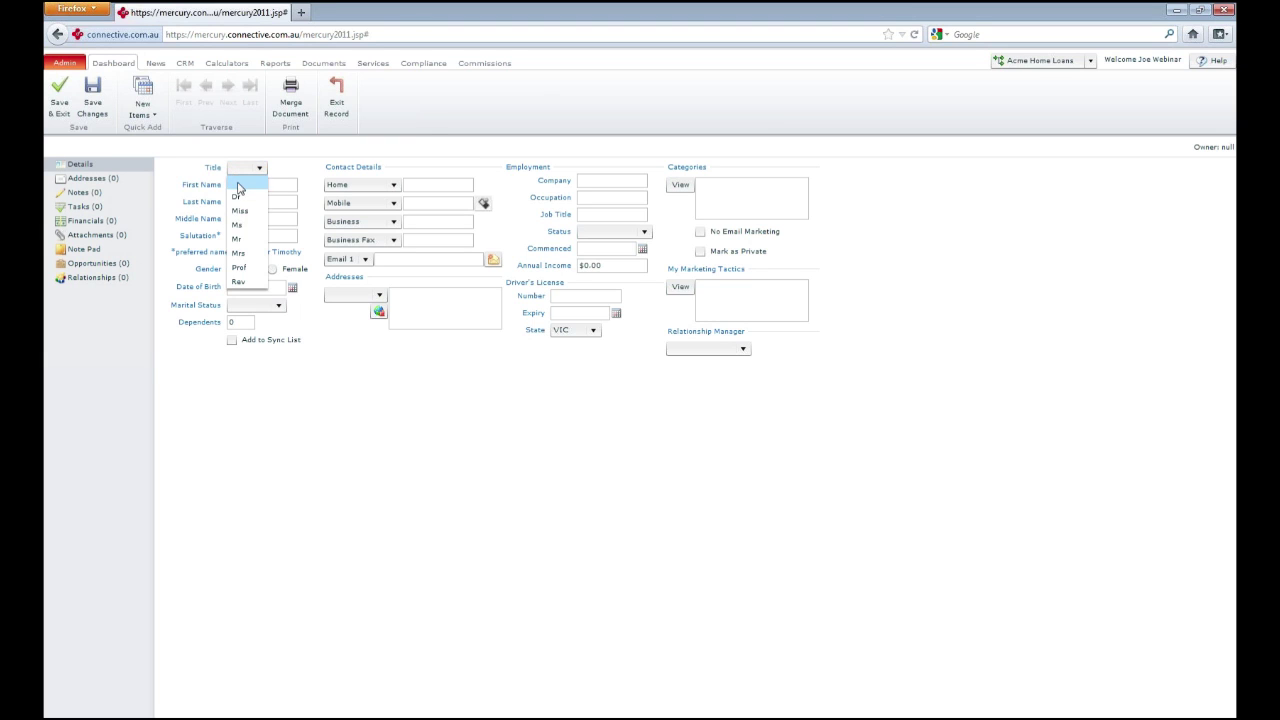
pyautogui.click(240, 181)
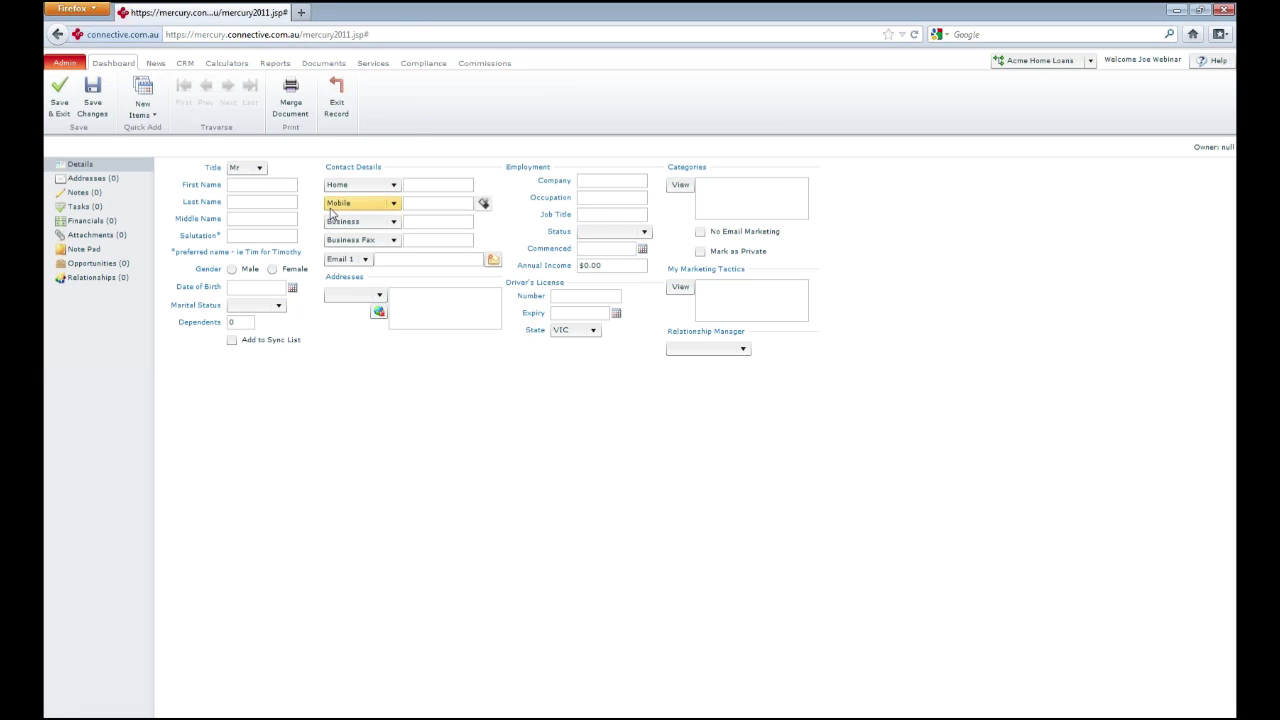
# Enter the contact's mobile number and start an SMS to that mobile
pyautogui.click(427, 202)
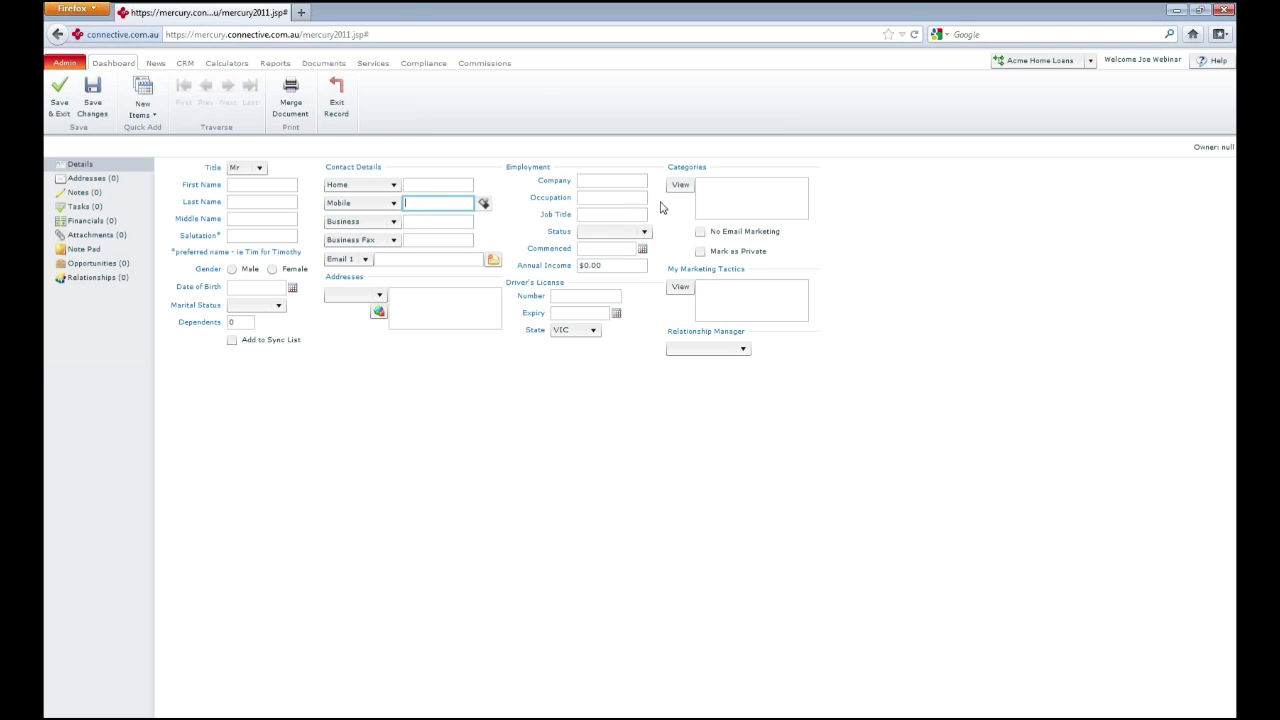
pyautogui.press('Tab')
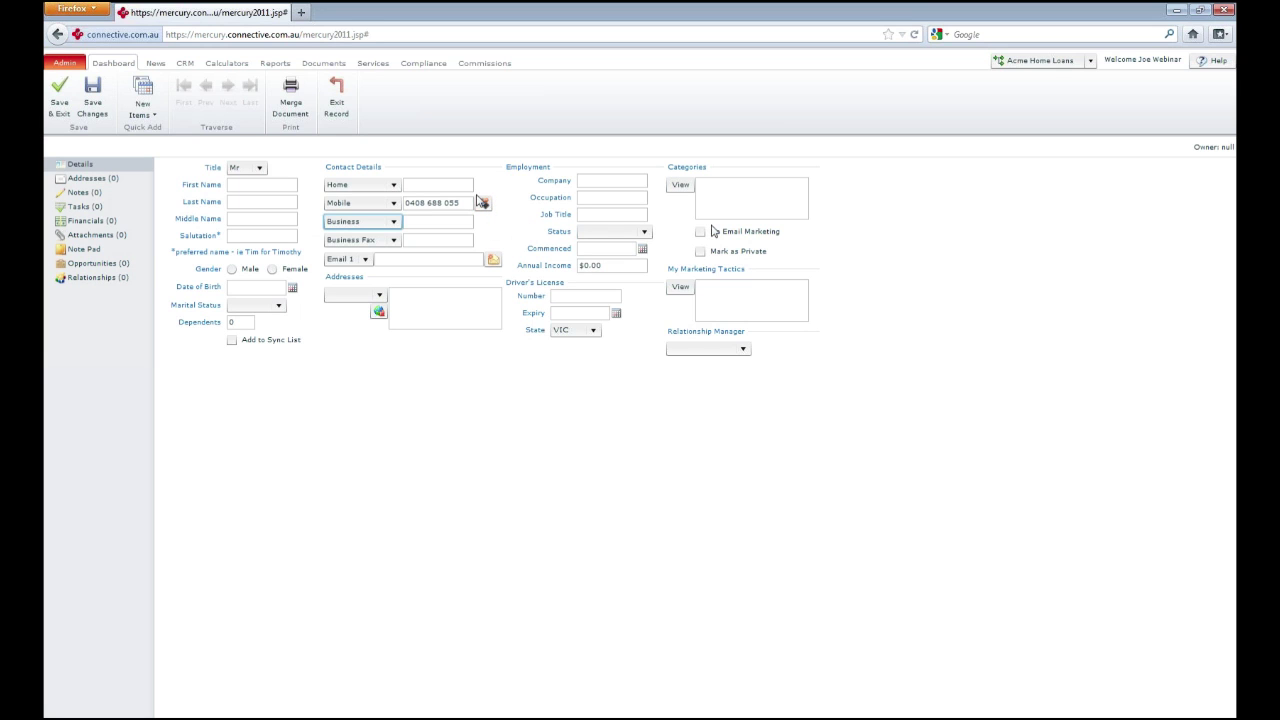
pyautogui.click(483, 203)
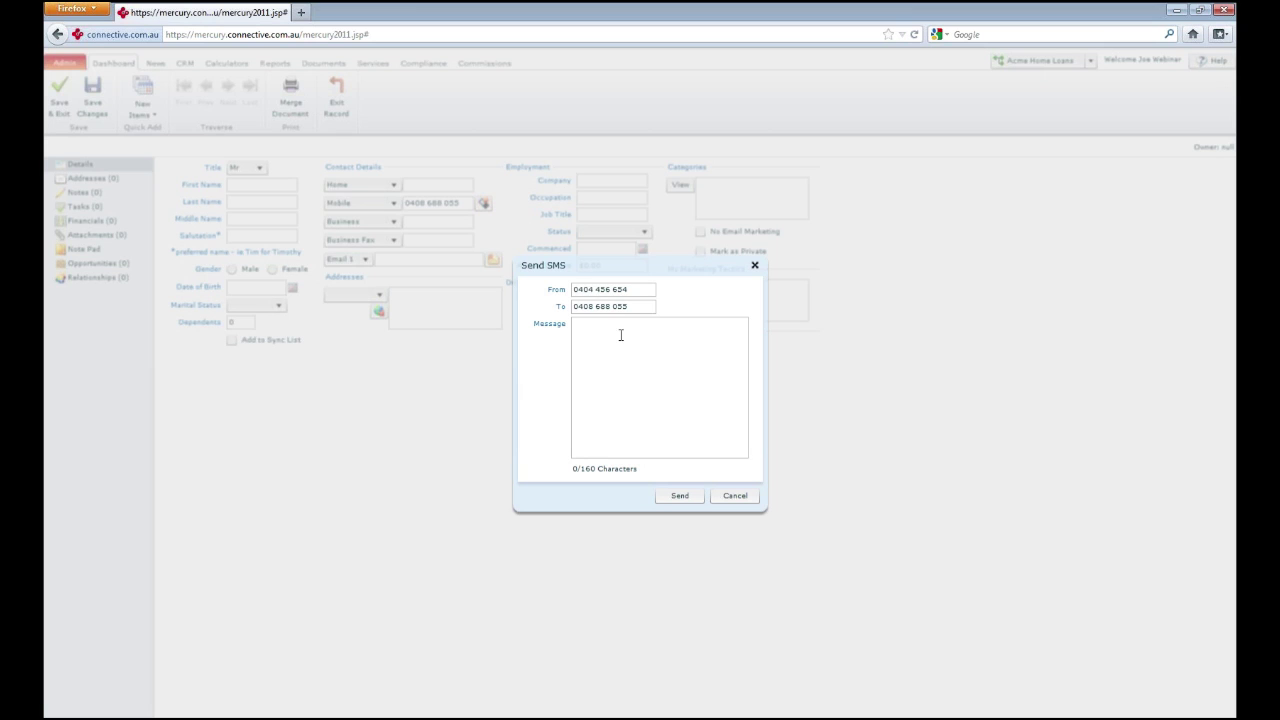
# Send the contact a good-morning SMS greeting, then view it in their Notes list
pyautogui.click(622, 335)
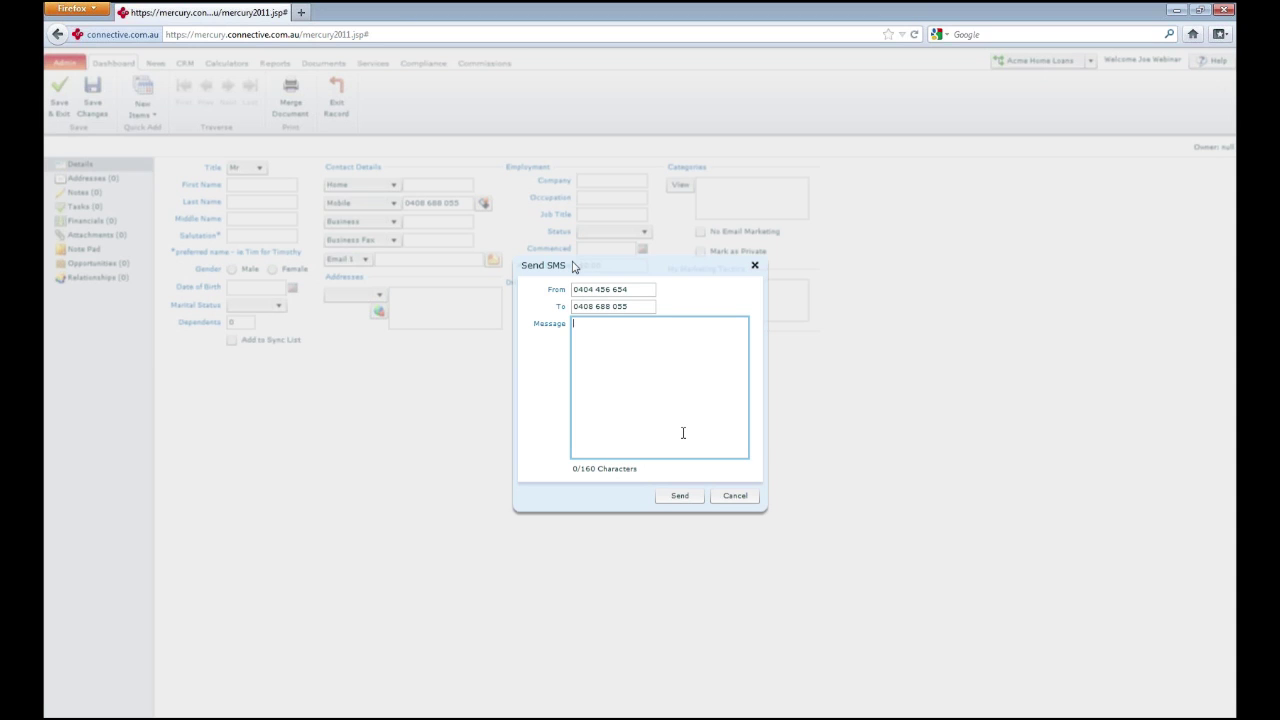
pyautogui.write('Good Morning Marcell')
pyautogui.click(680, 496)
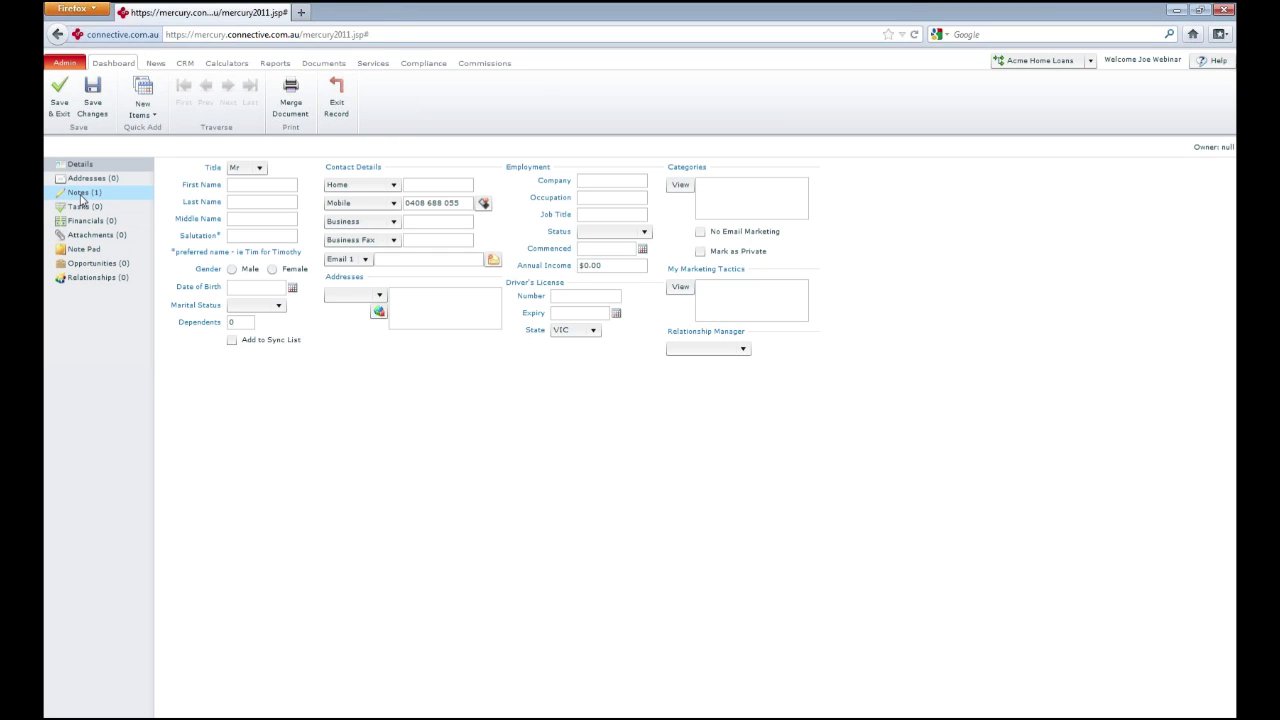
pyautogui.click(83, 195)
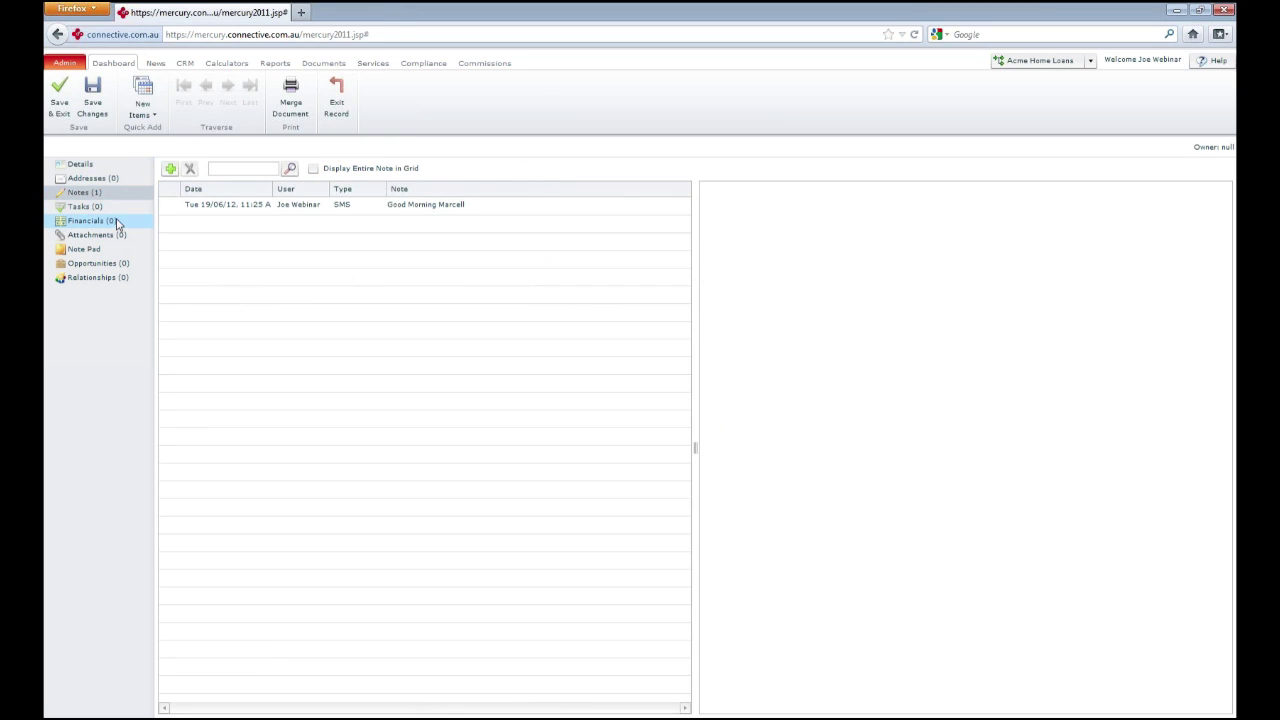
# Inspect the SMS note, check the empty active task list, and return to Details
pyautogui.click(230, 206)
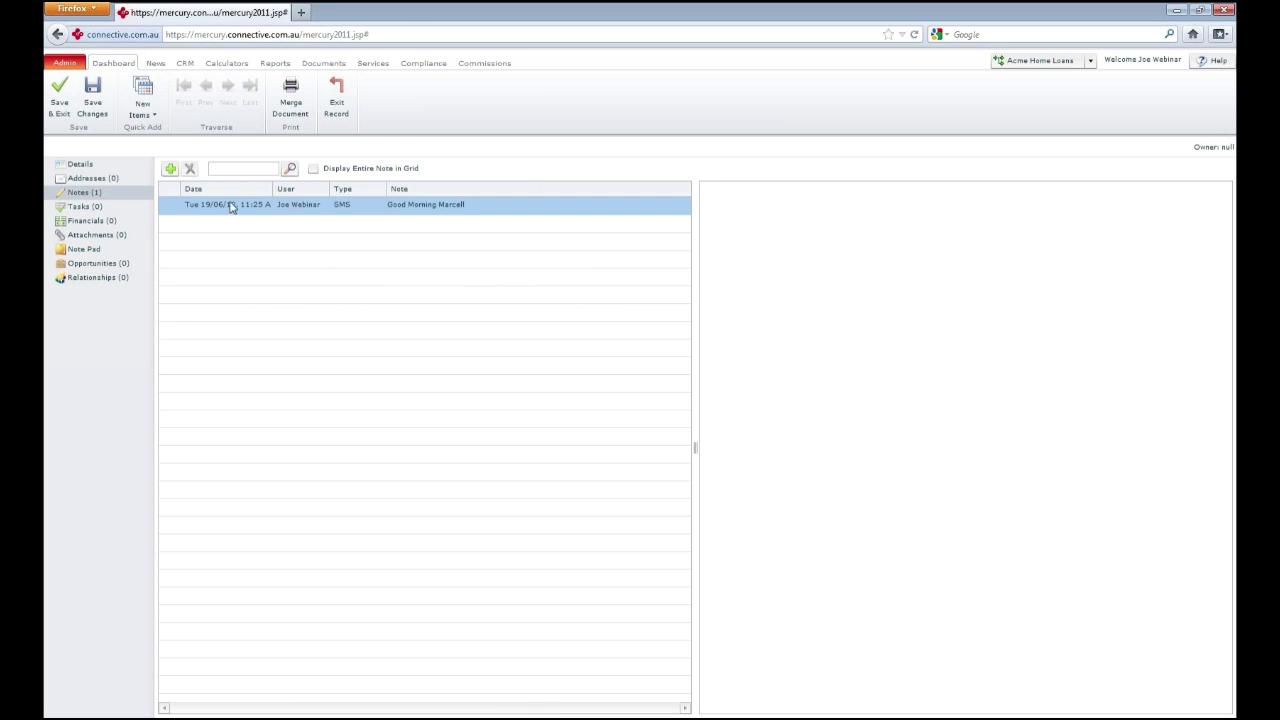
pyautogui.click(262, 205)
pyautogui.click(82, 210)
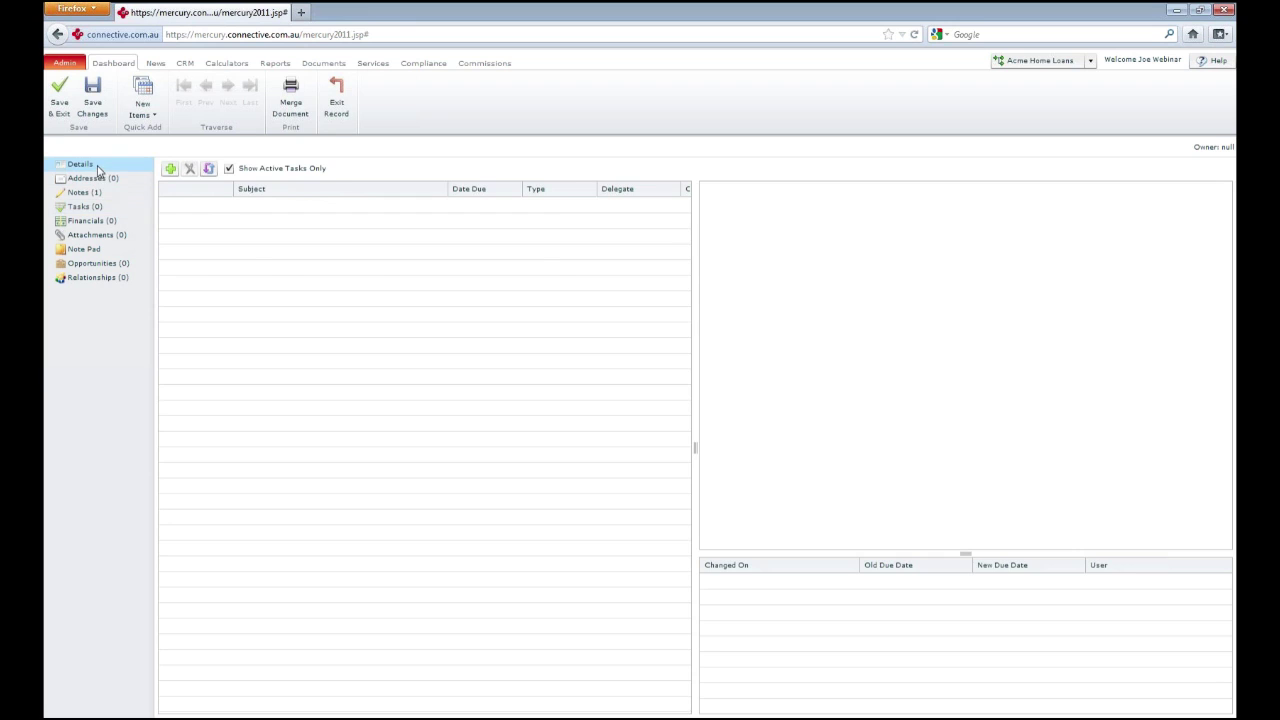
pyautogui.click(98, 170)
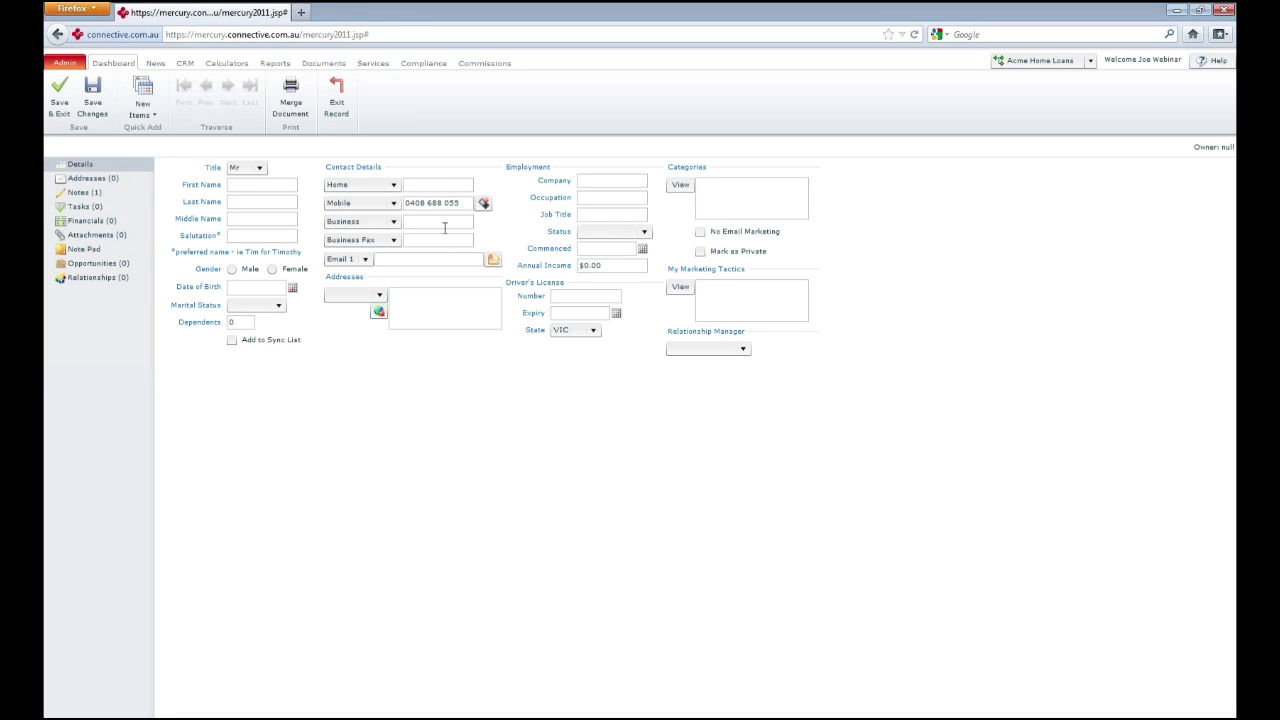
pyautogui.click(390, 259)
# Tag the contact with the Collingwood Supporter category from the Categories list
pyautogui.click(690, 192)
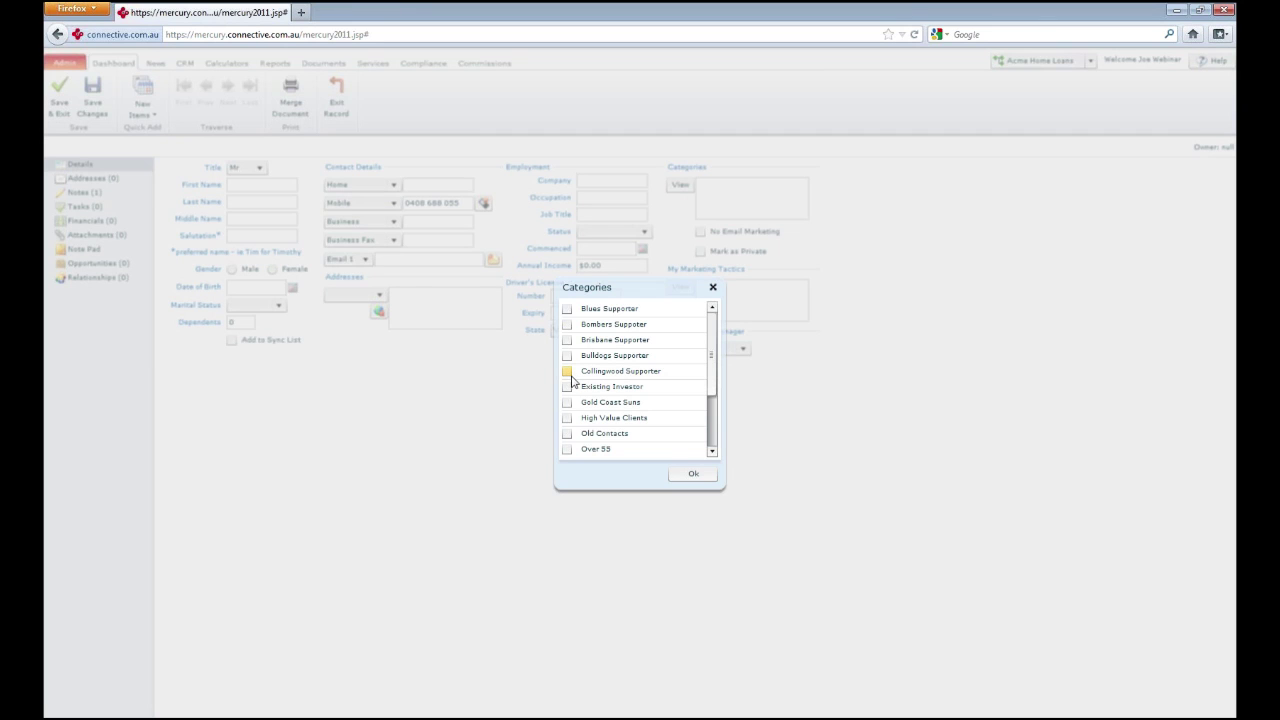
pyautogui.click(567, 373)
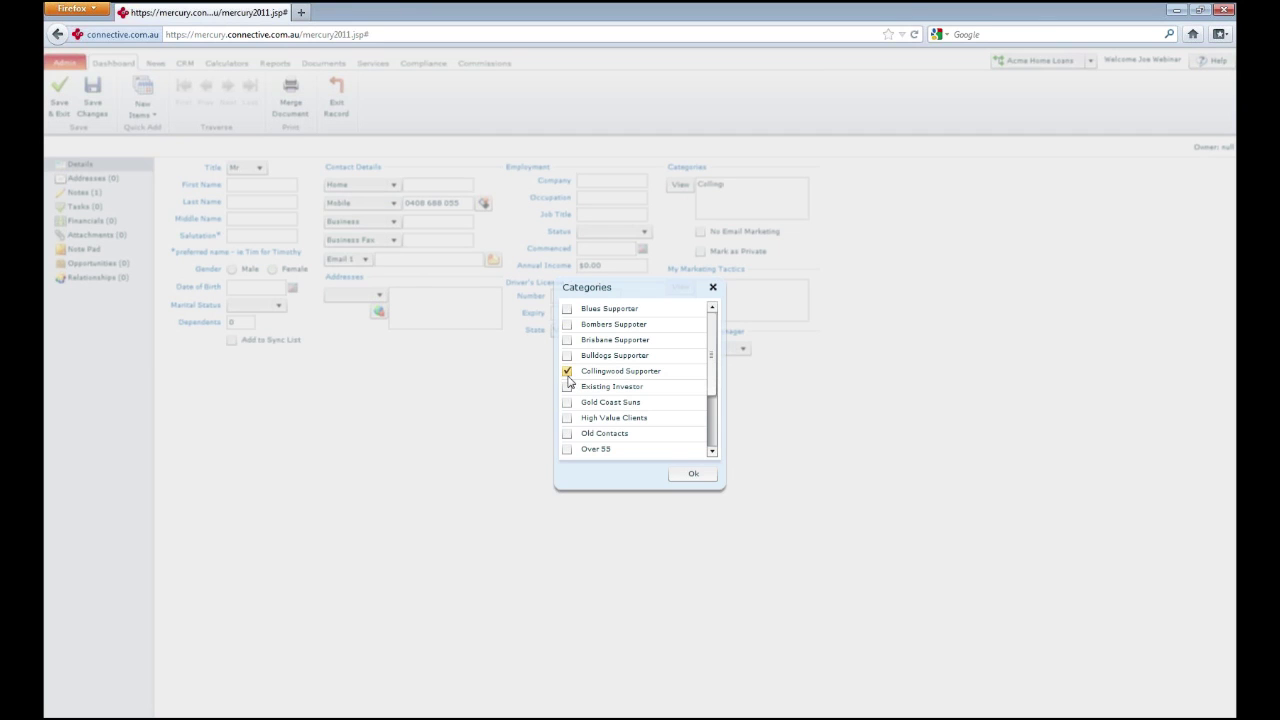
pyautogui.click(692, 476)
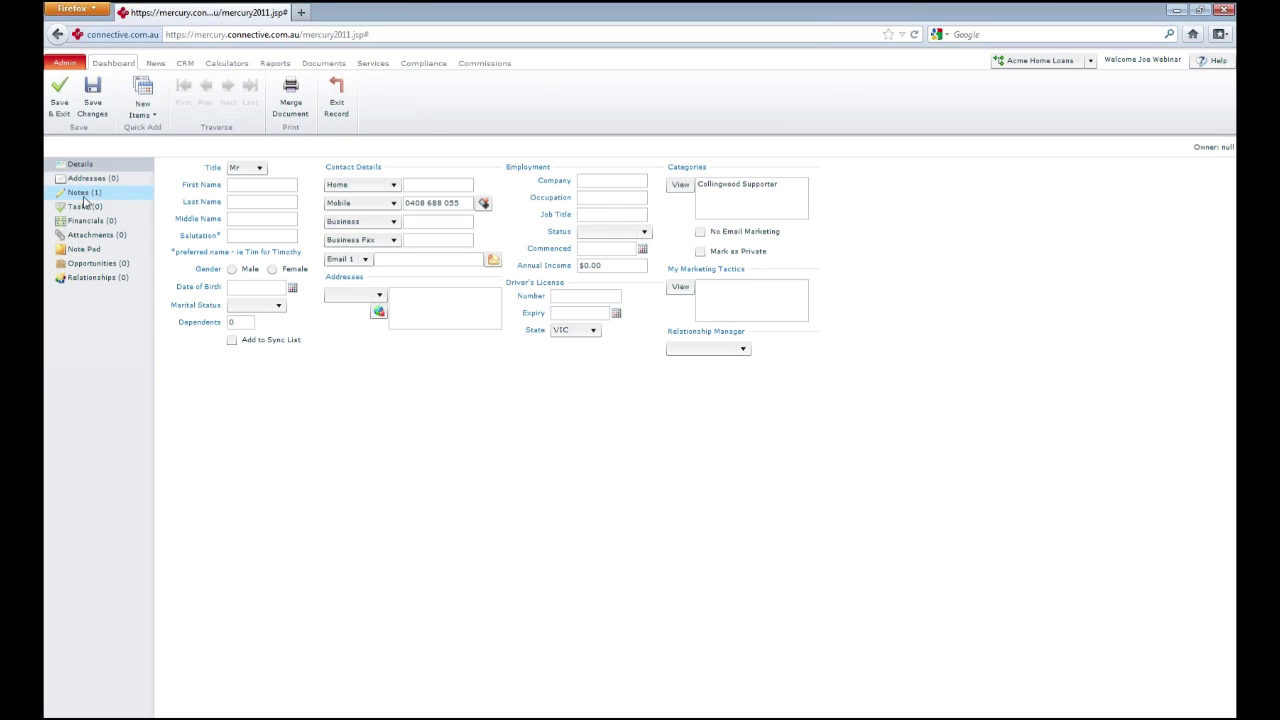
# Write a new contact note 'CCOS received by a client' and add the 19 June 2012 edit stamp
pyautogui.click(86, 193)
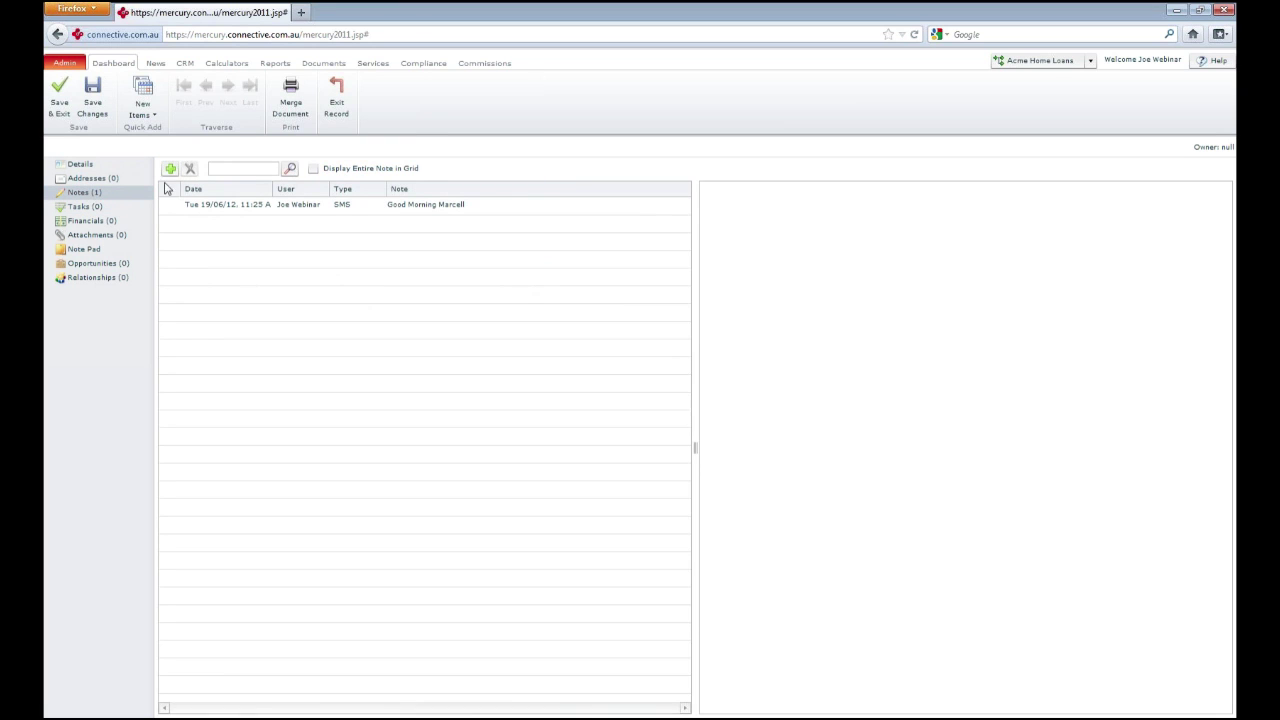
pyautogui.click(170, 170)
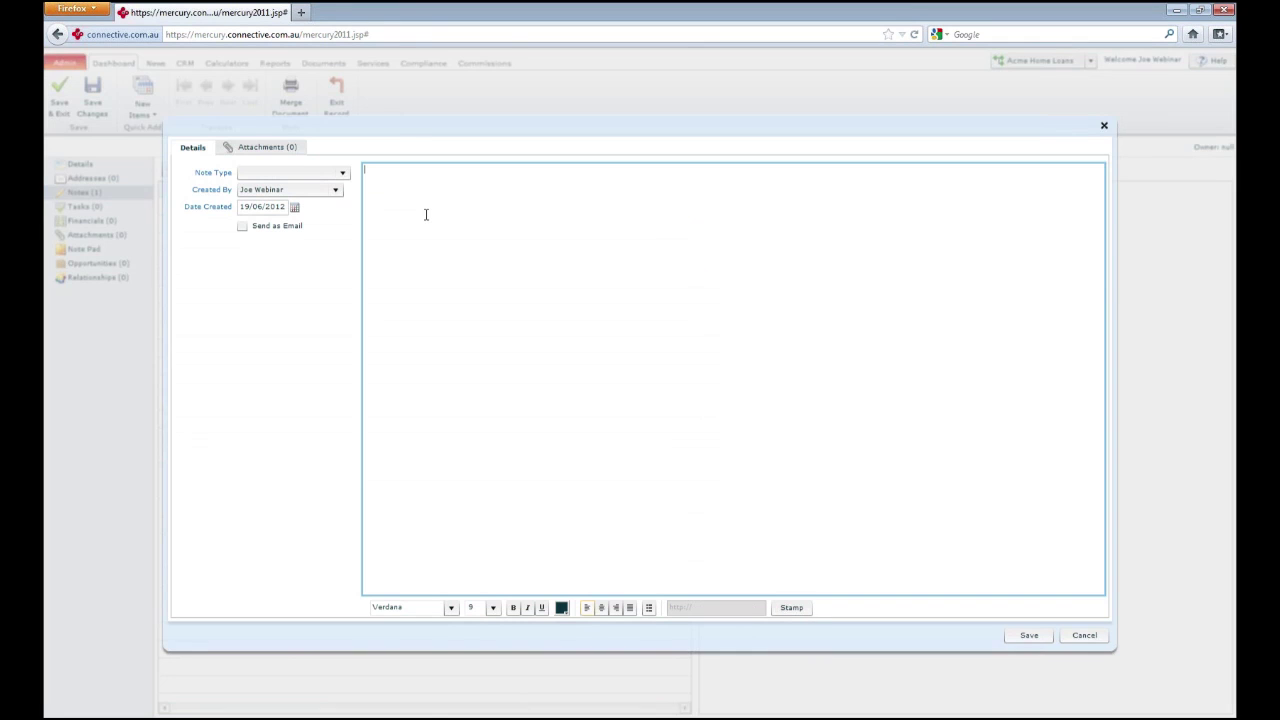
pyautogui.click(425, 206)
pyautogui.write('CCOS received by a clien')
pyautogui.click(792, 608)
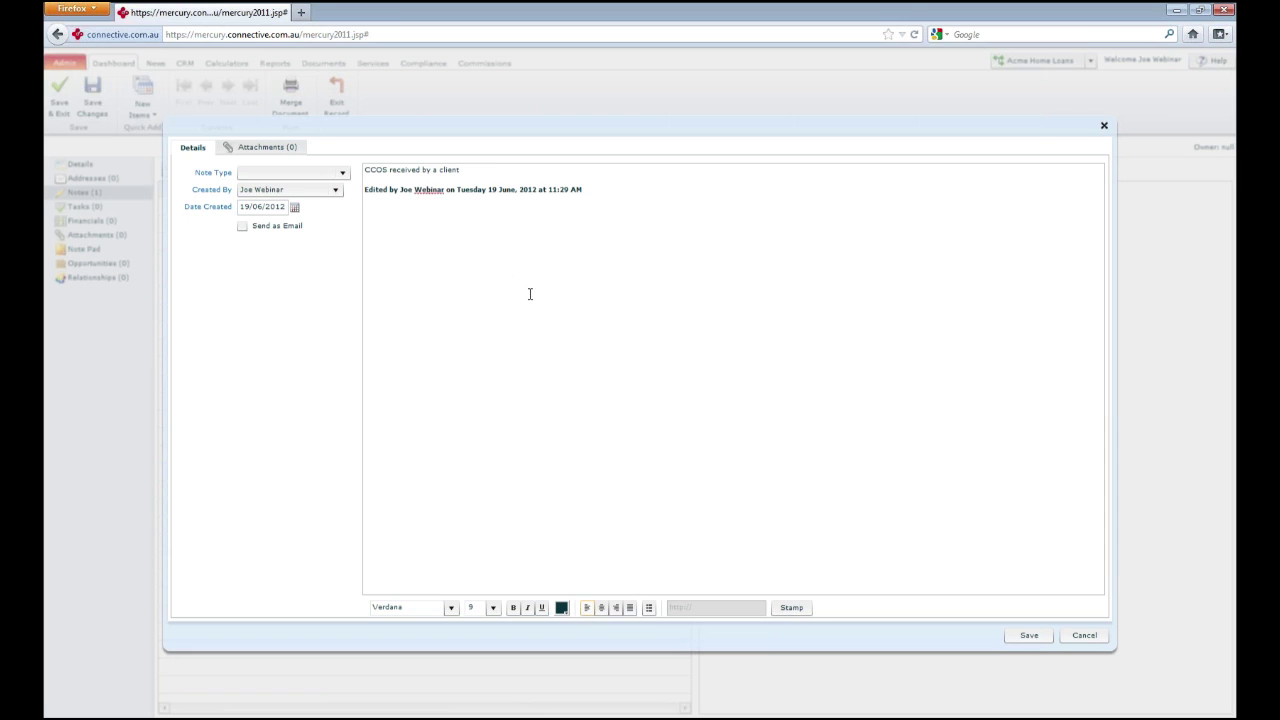
pyautogui.click(273, 154)
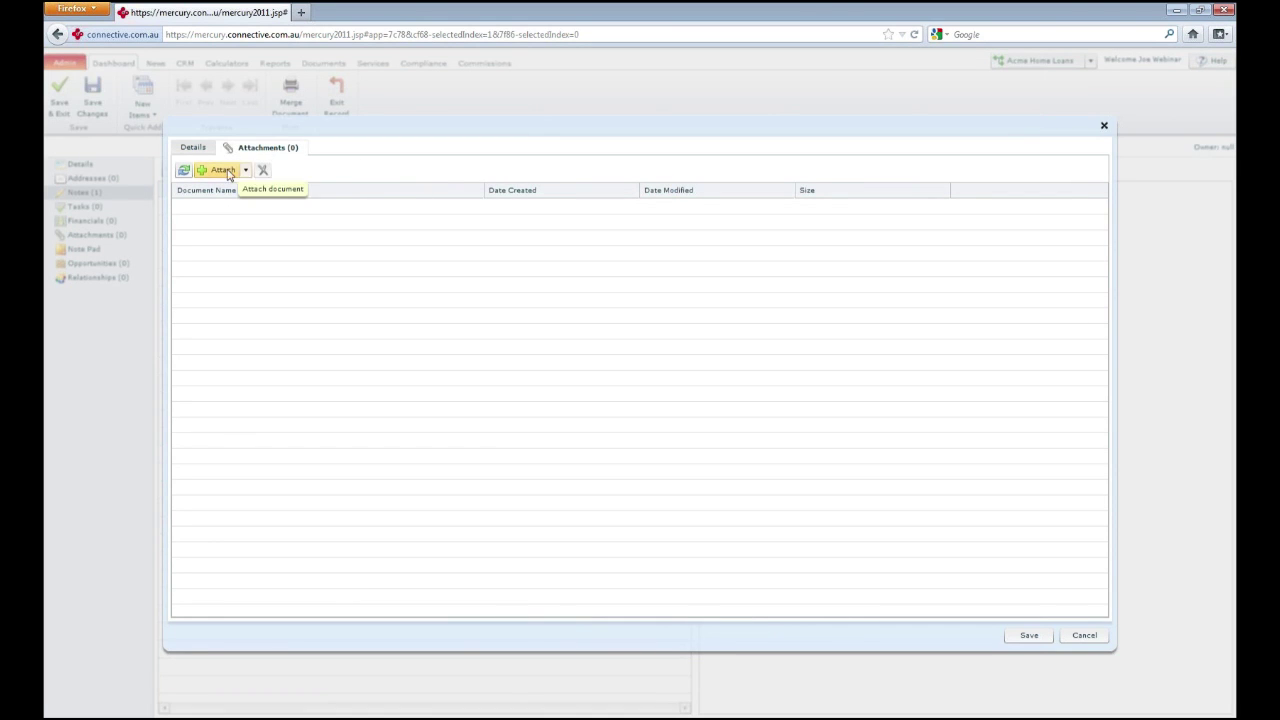
pyautogui.click(226, 172)
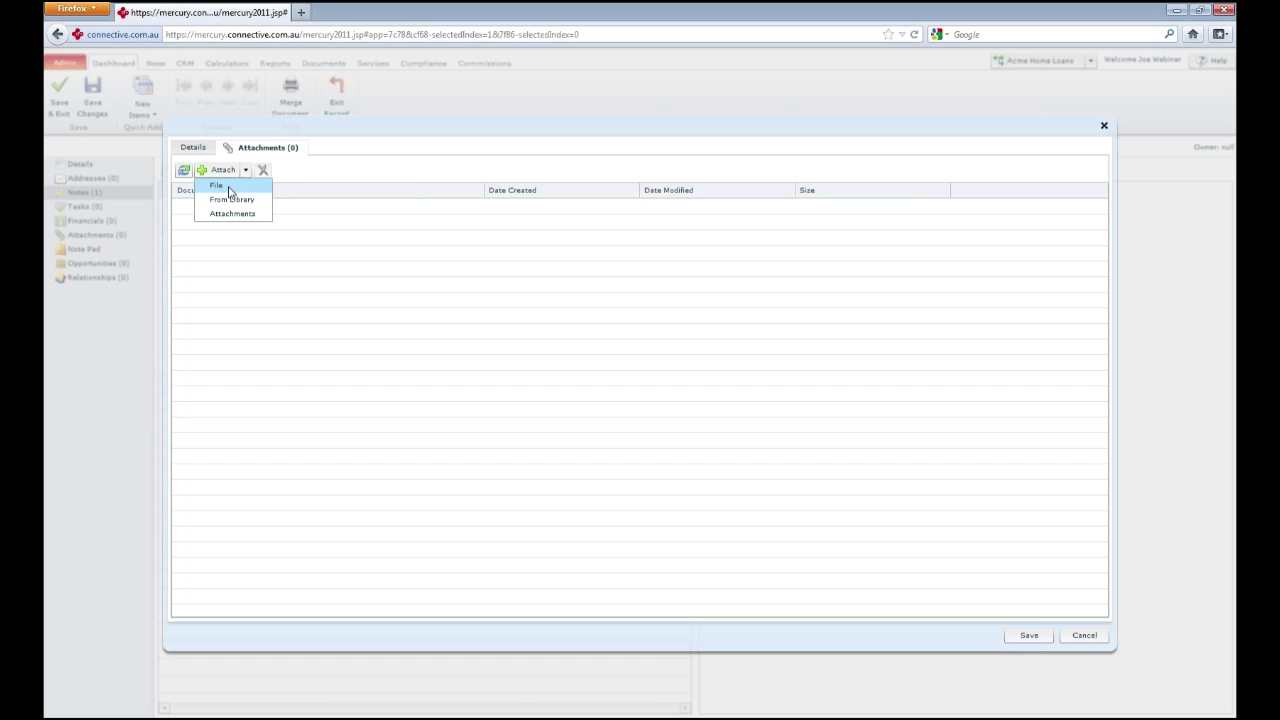
pyautogui.click(229, 191)
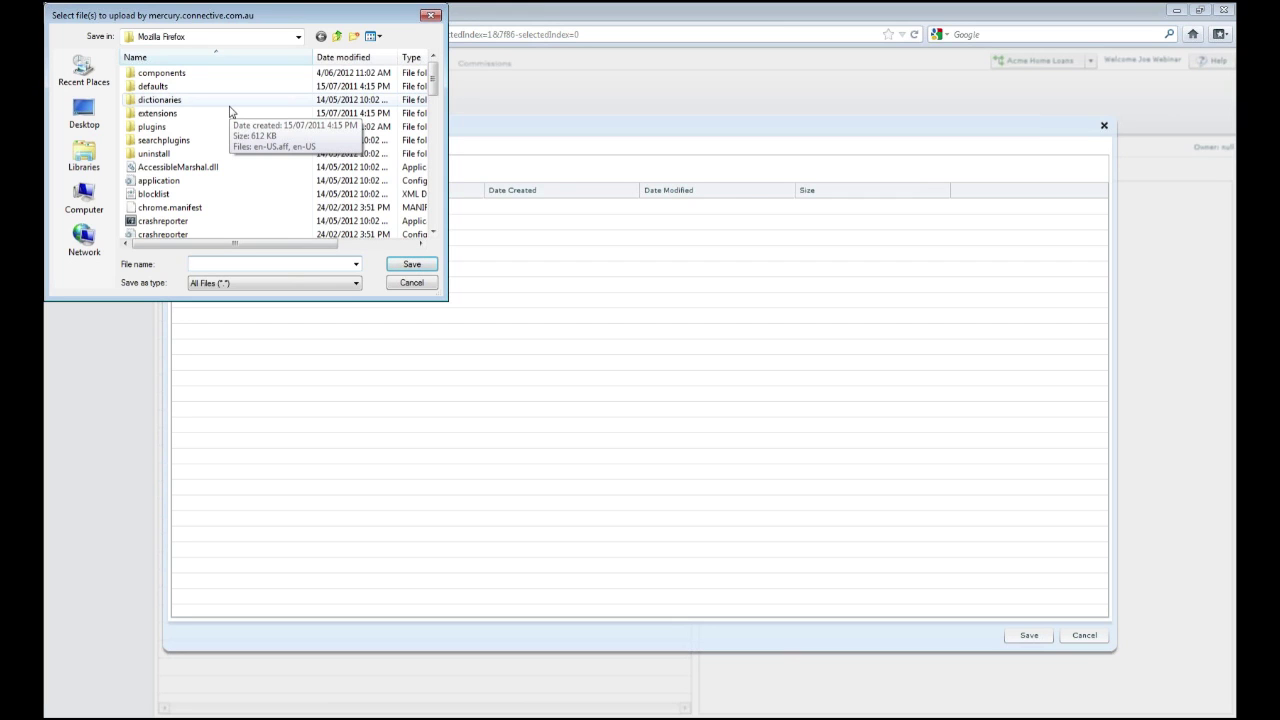
pyautogui.click(431, 17)
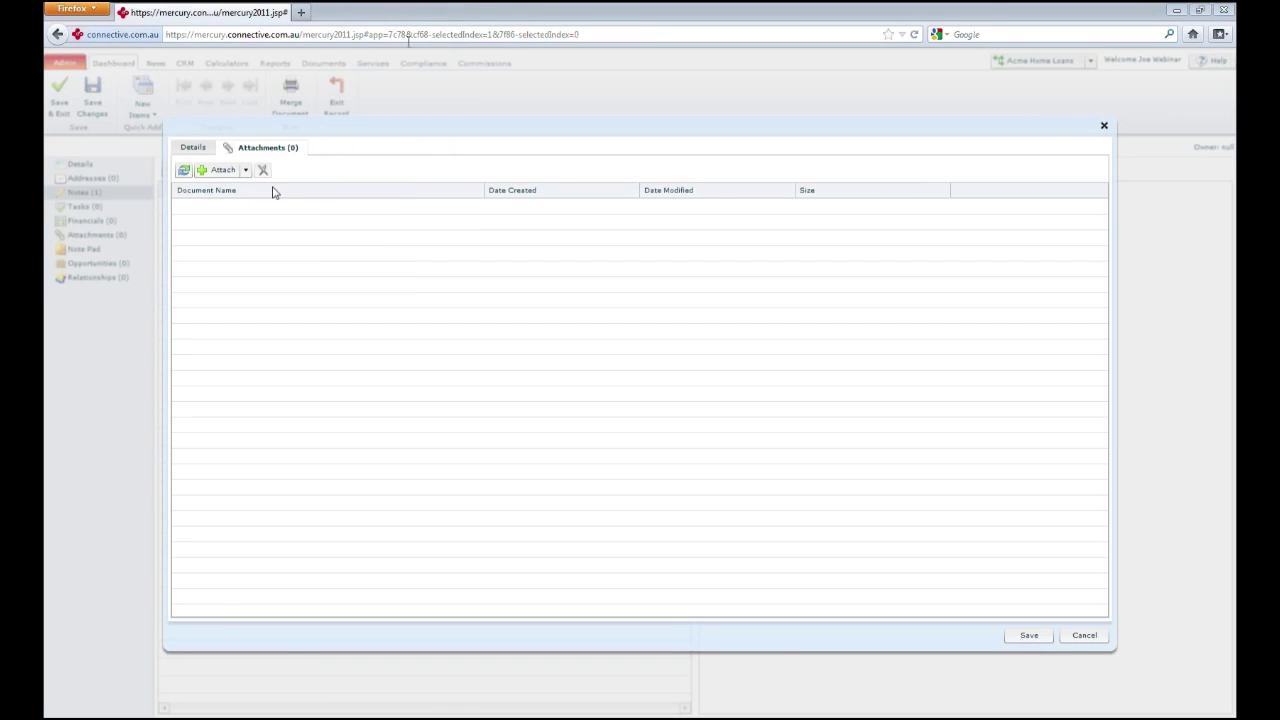
pyautogui.click(199, 149)
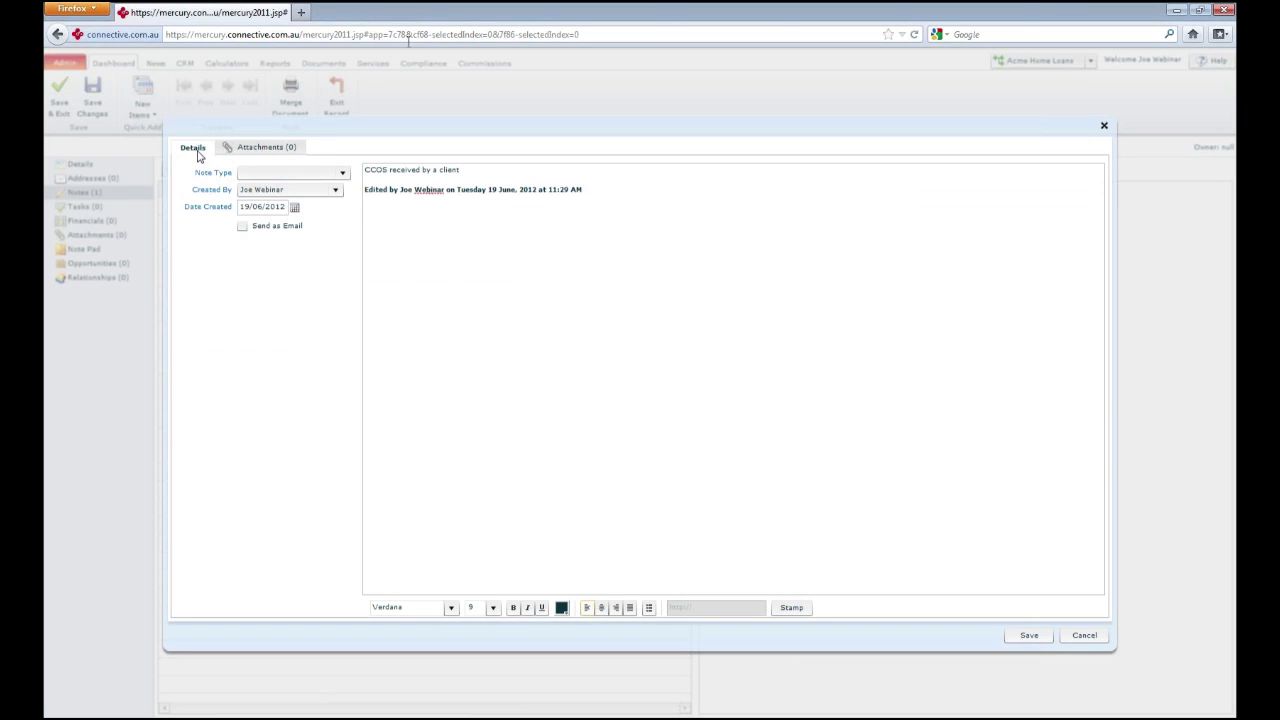
# Mark the note as Send as Email, then close it without saving
pyautogui.click(243, 228)
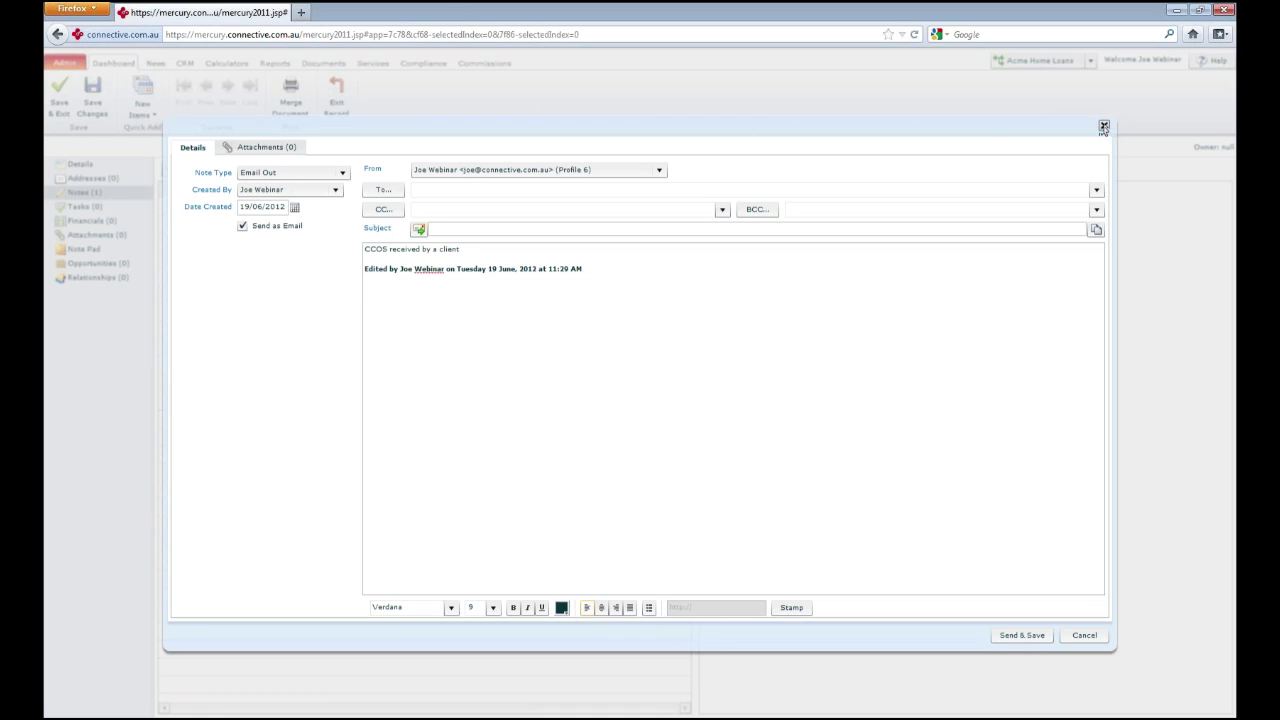
pyautogui.click(1103, 128)
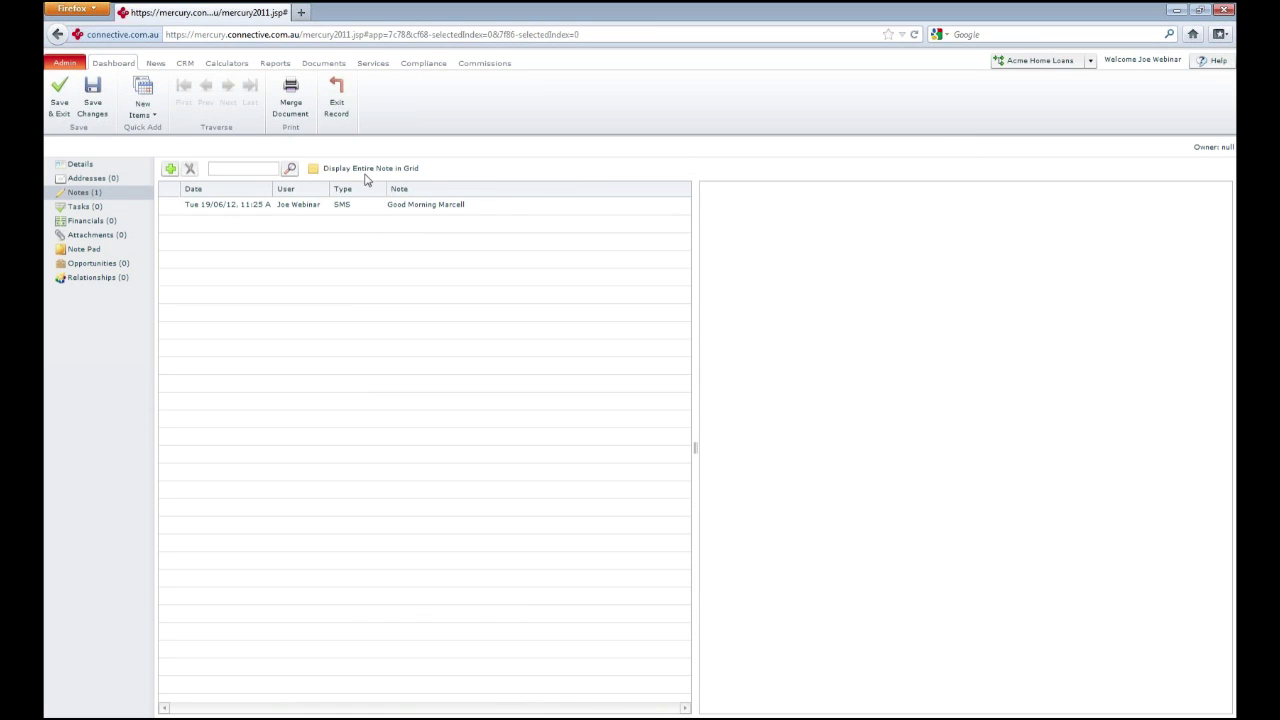
# Dismiss the leftover note and open a blank New Task form due 19/06/2012
pyautogui.click(265, 210)
pyautogui.click(86, 207)
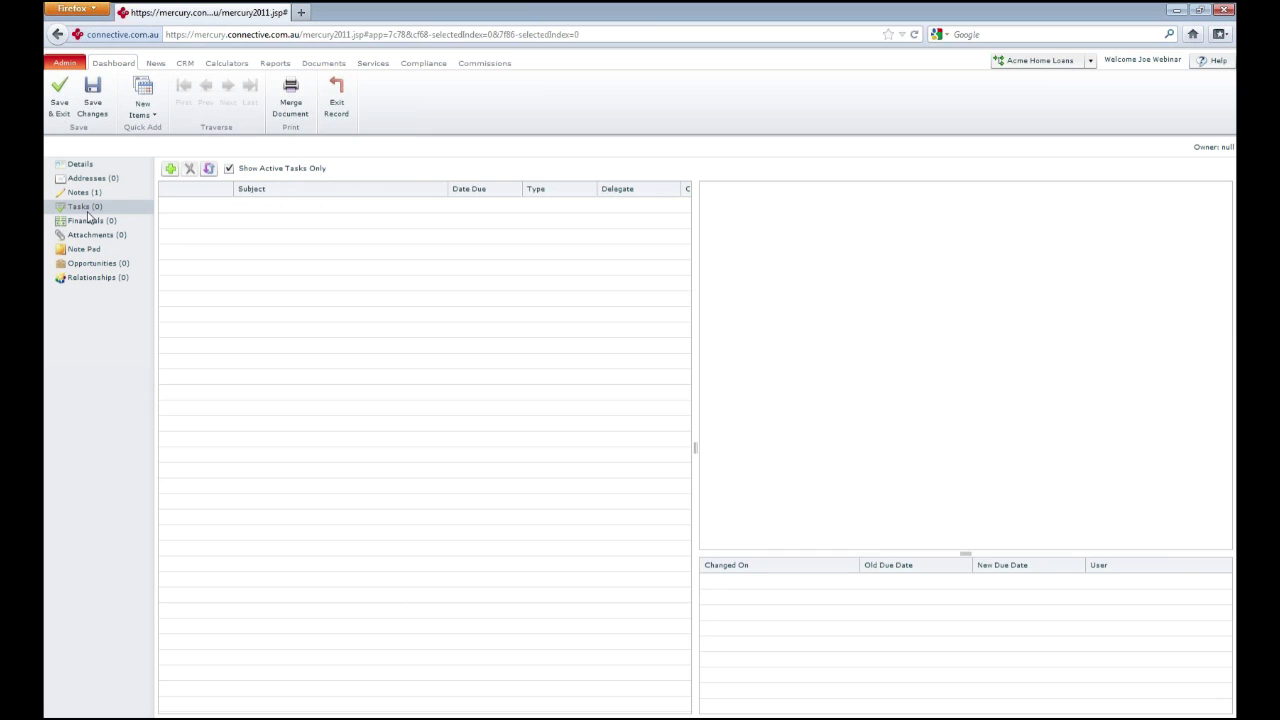
pyautogui.click(170, 168)
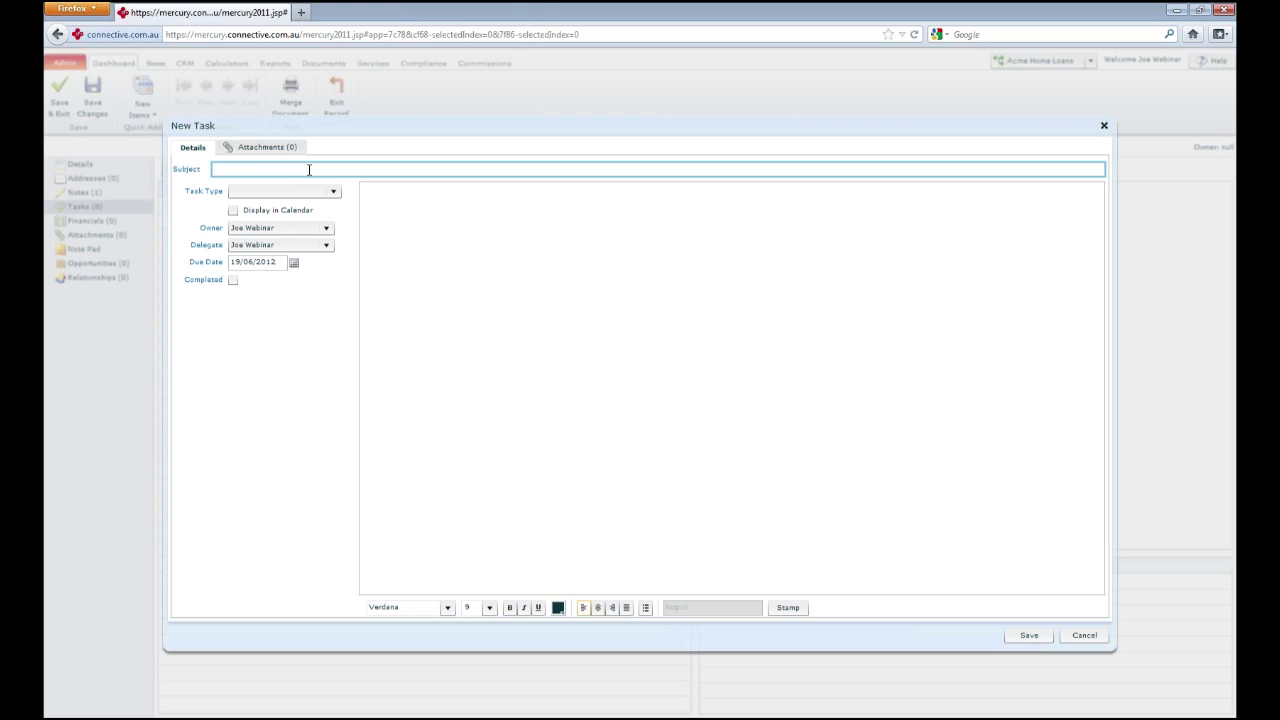
# Create a Phone Call task 'contact the lender', delegate it to a team member, and save it
pyautogui.write('contact the lender')
pyautogui.click(331, 190)
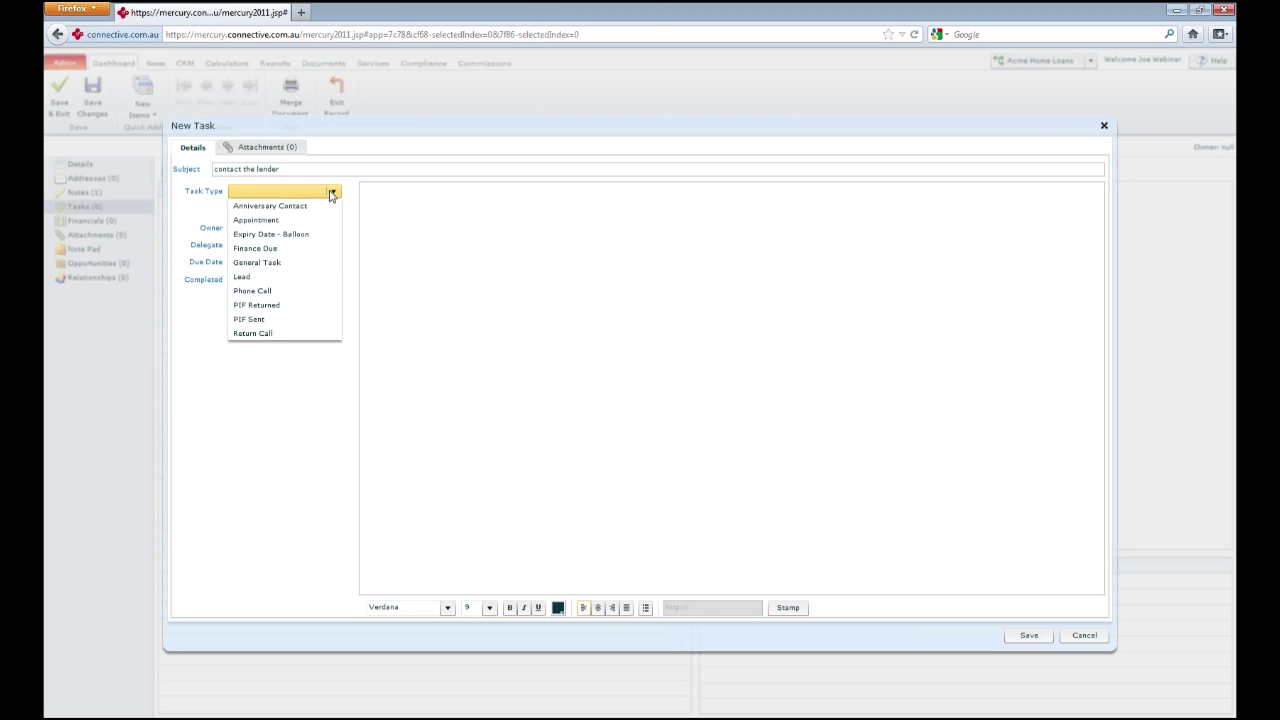
pyautogui.click(280, 292)
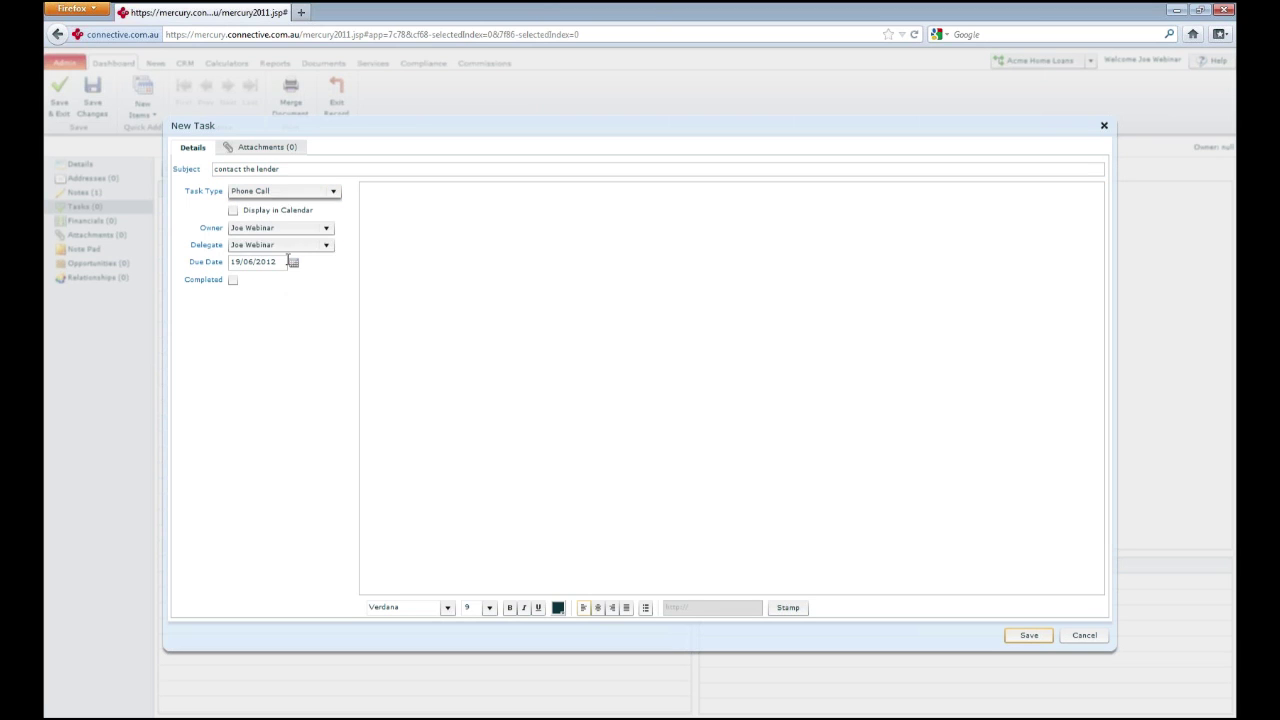
pyautogui.click(324, 245)
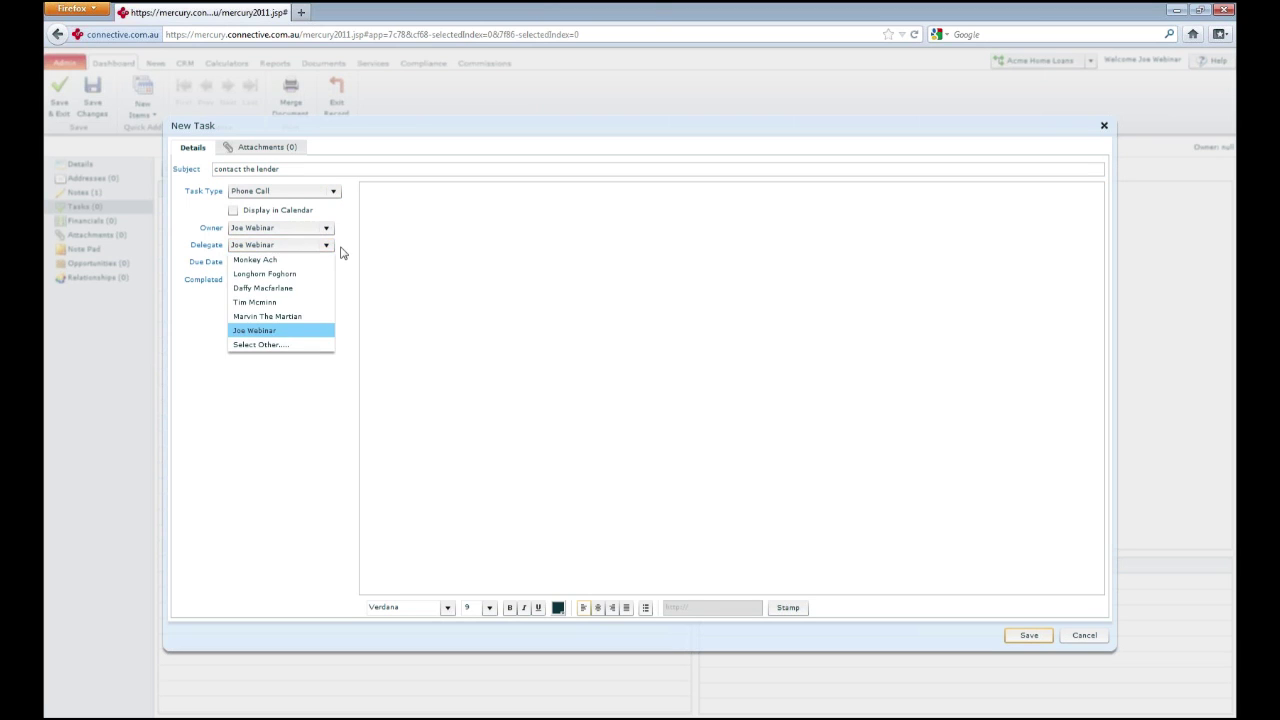
pyautogui.click(306, 304)
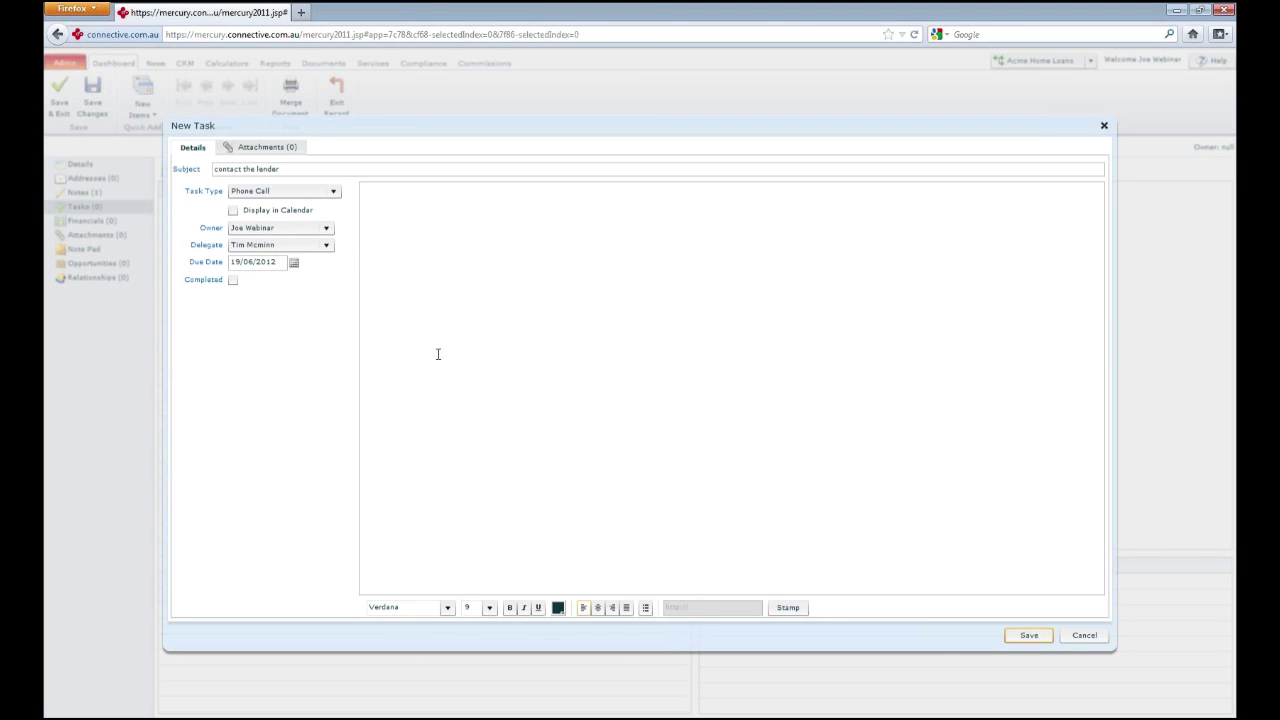
pyautogui.click(1028, 636)
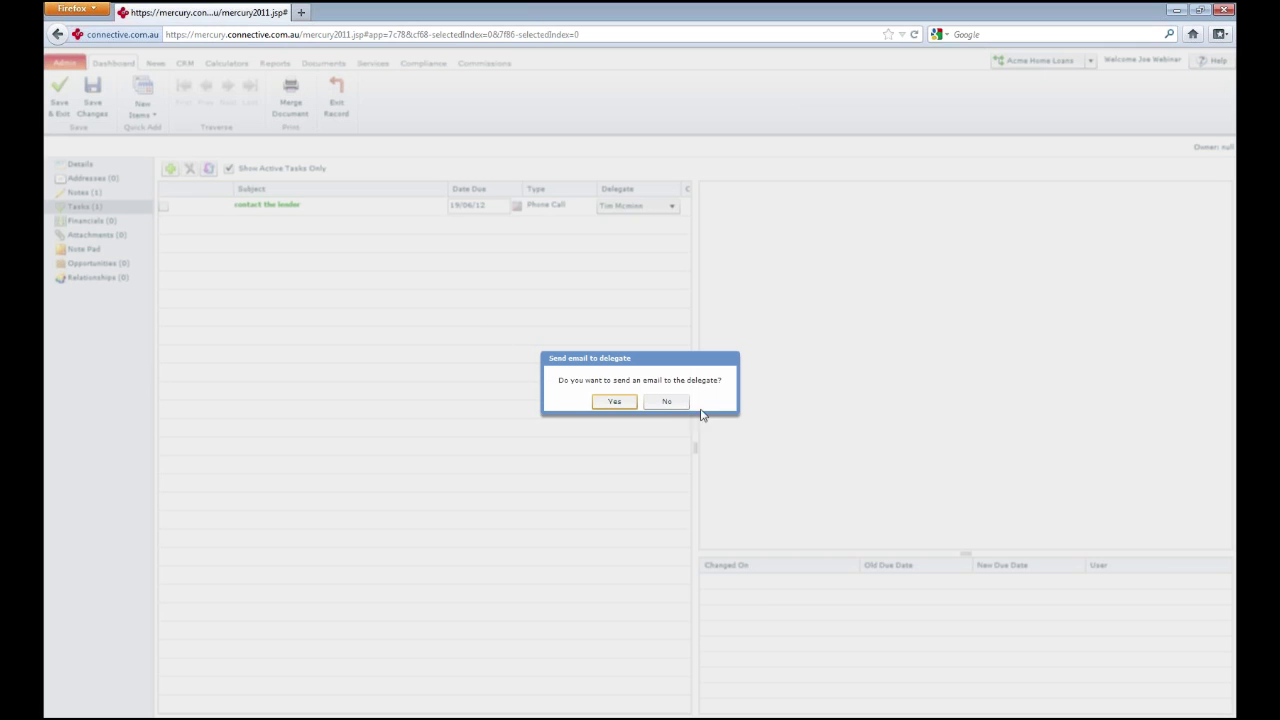
# Decline emailing the delegate and view the record's empty Attachments list
pyautogui.click(670, 404)
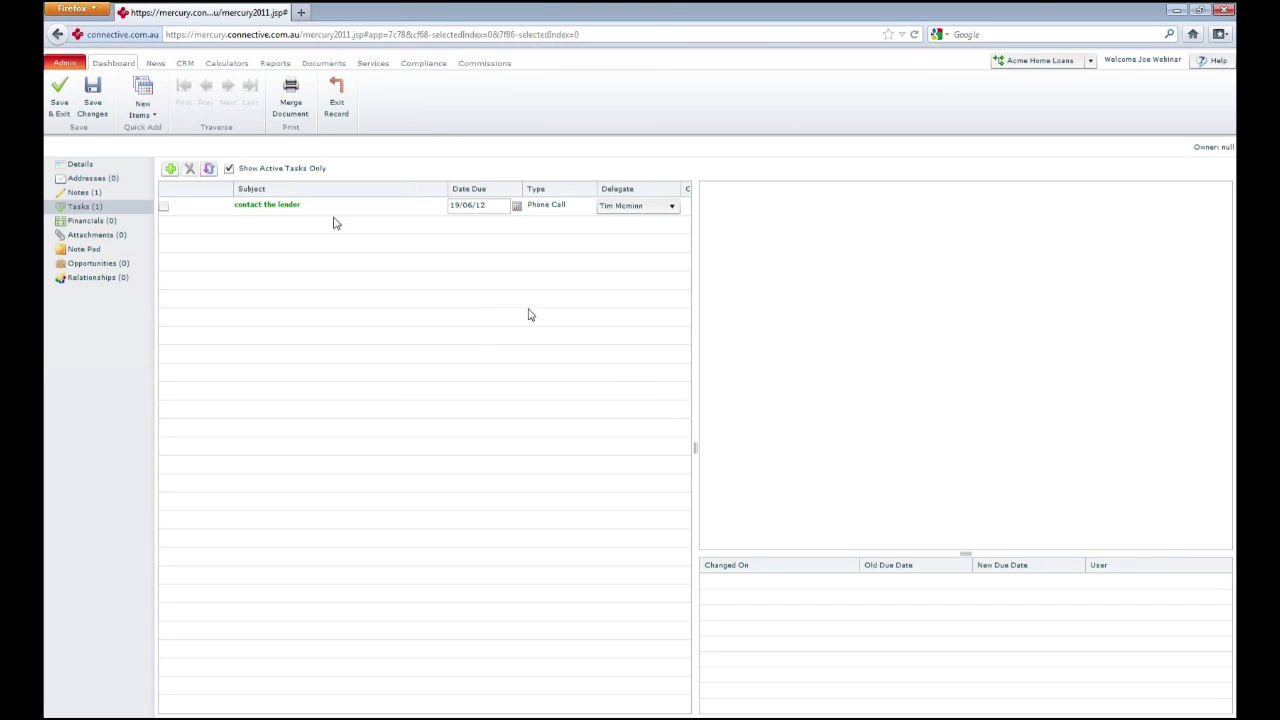
pyautogui.click(102, 234)
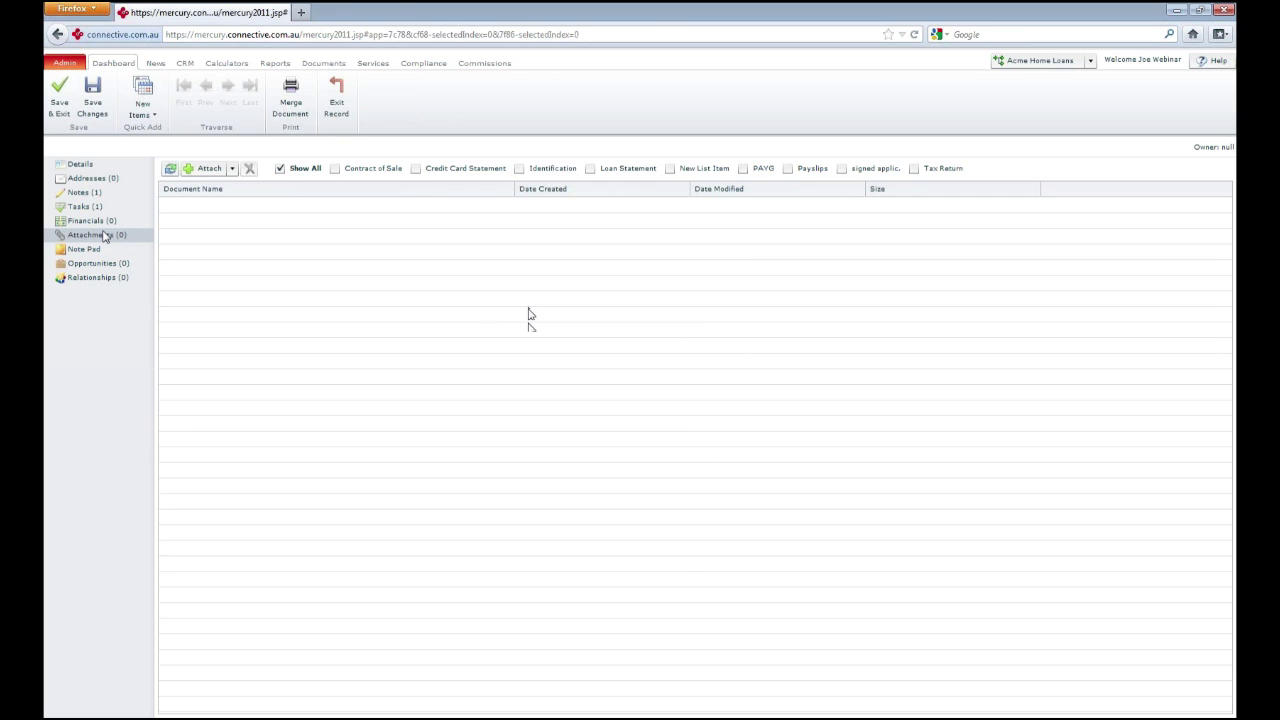
# Cancel a file attachment upload, then exit the contact record without saving changes
pyautogui.click(209, 175)
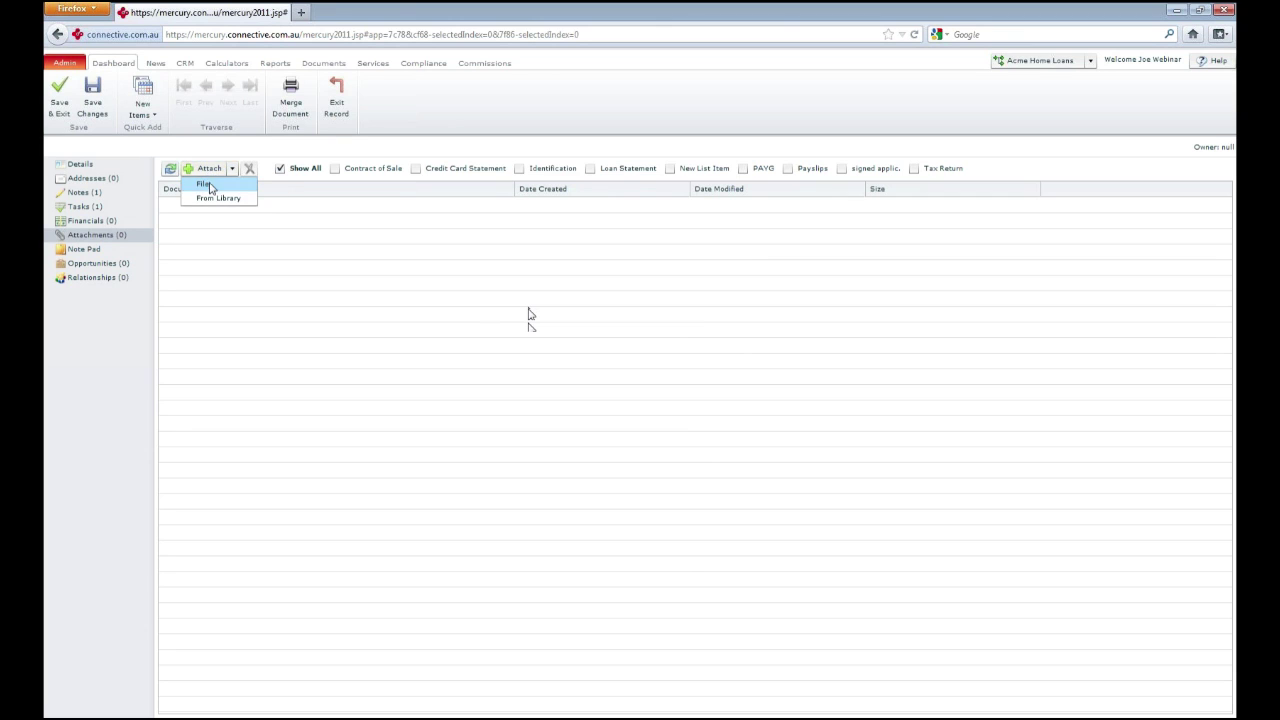
pyautogui.click(211, 188)
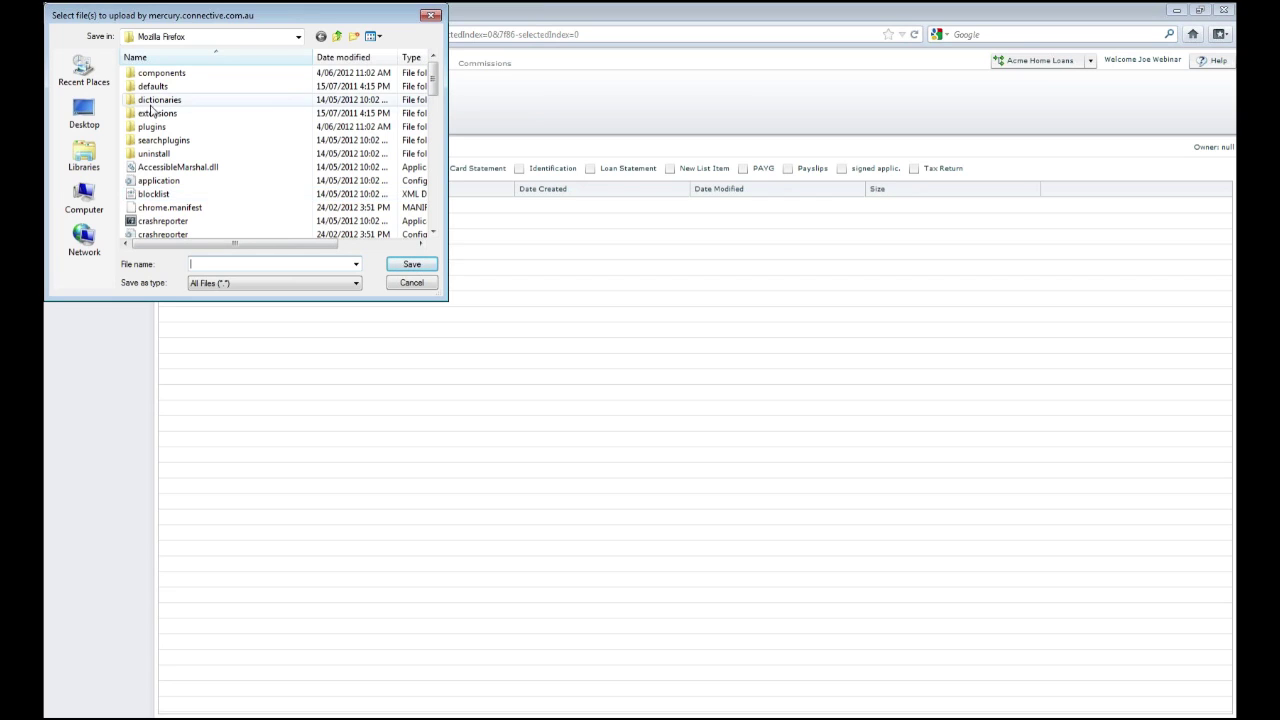
pyautogui.click(429, 17)
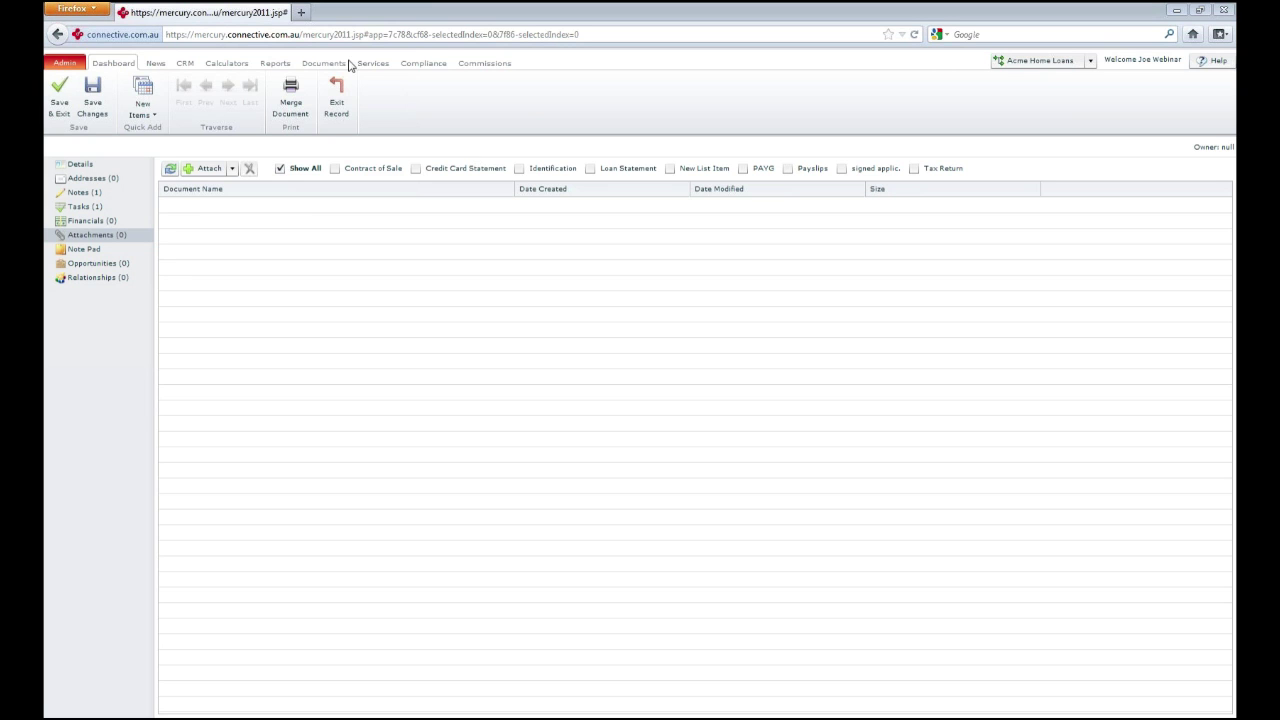
pyautogui.click(337, 100)
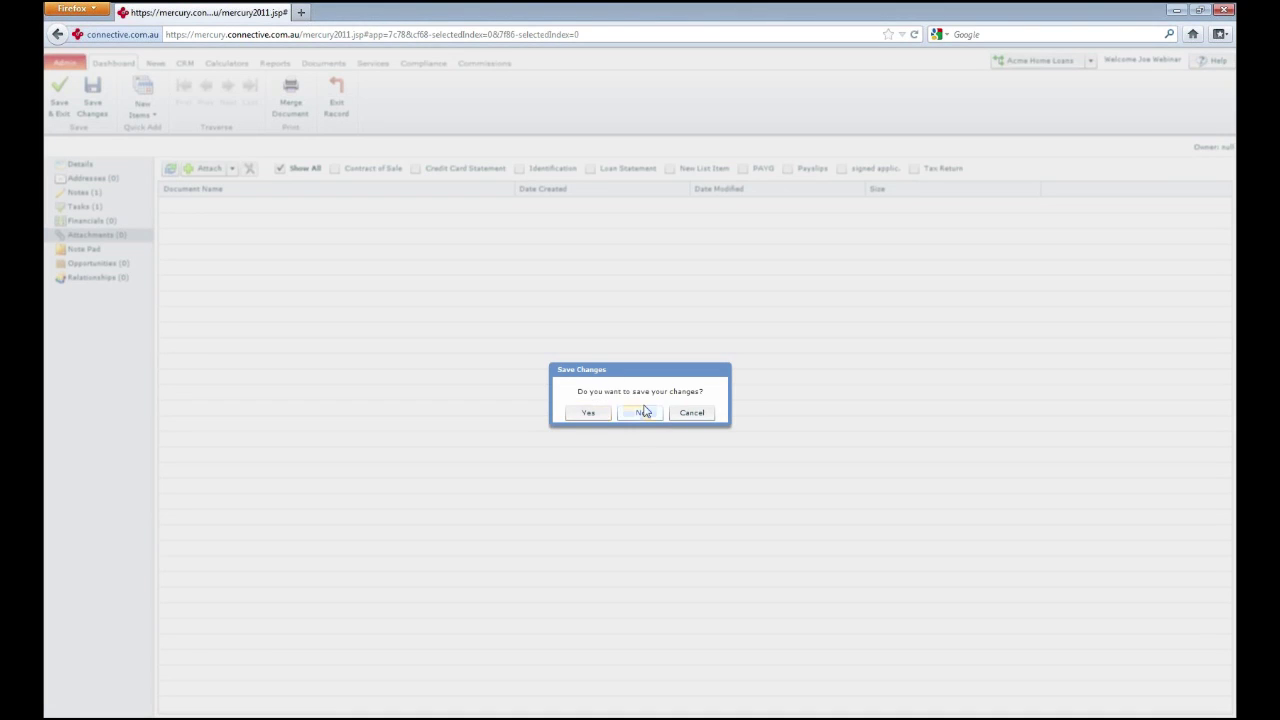
pyautogui.click(643, 412)
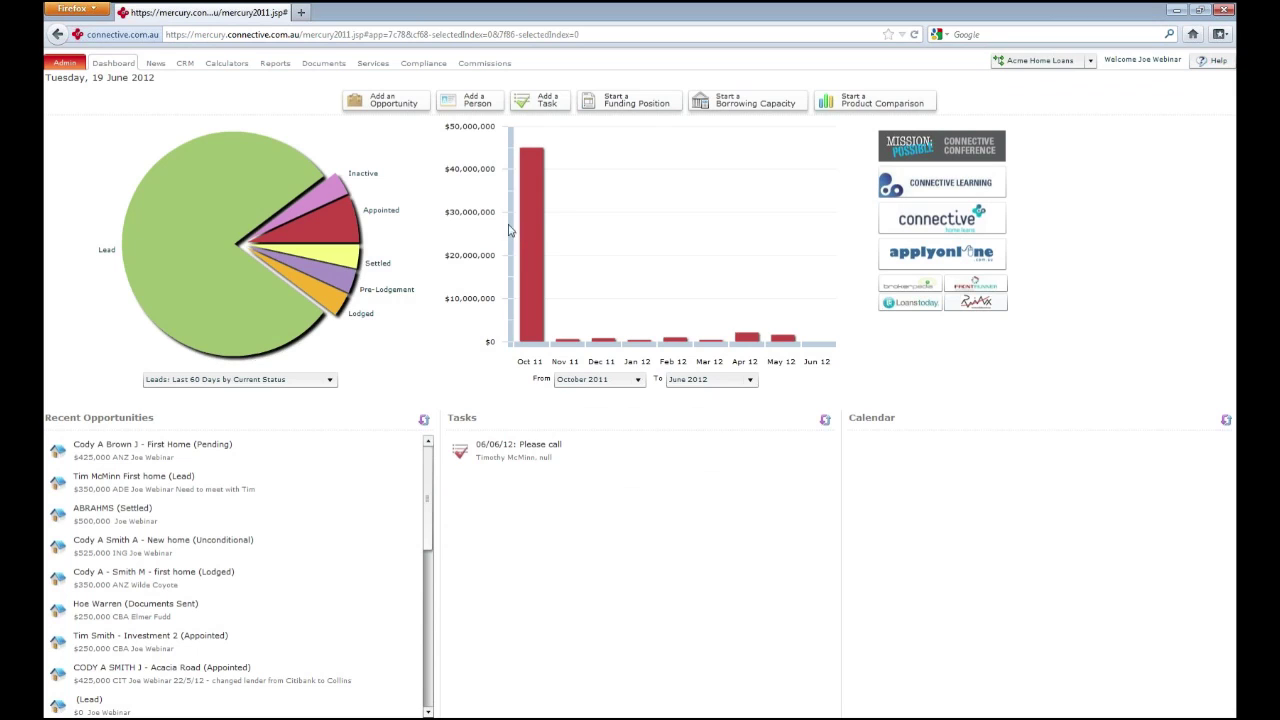
# Open a blank Home Loans opportunity form via Add an Opportunity on the Dashboard
pyautogui.click(406, 104)
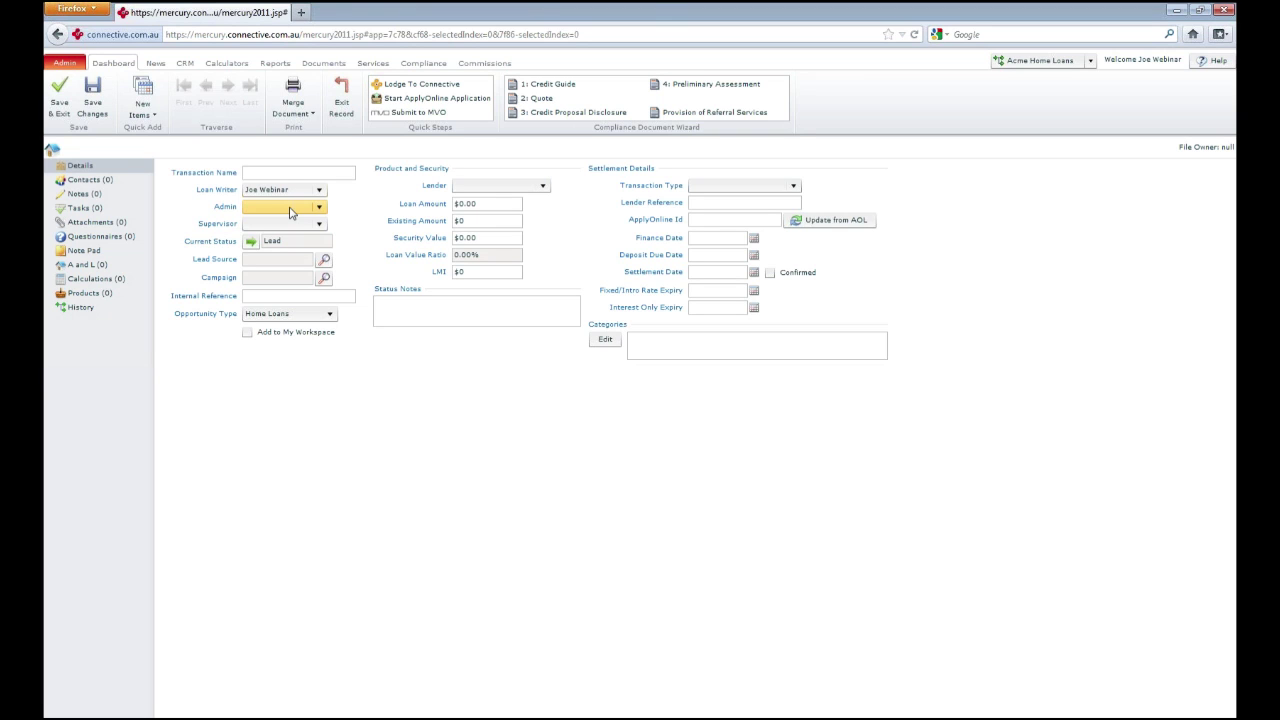
# Show the new Home Loans opportunity's empty Contacts (0) list
pyautogui.click(112, 186)
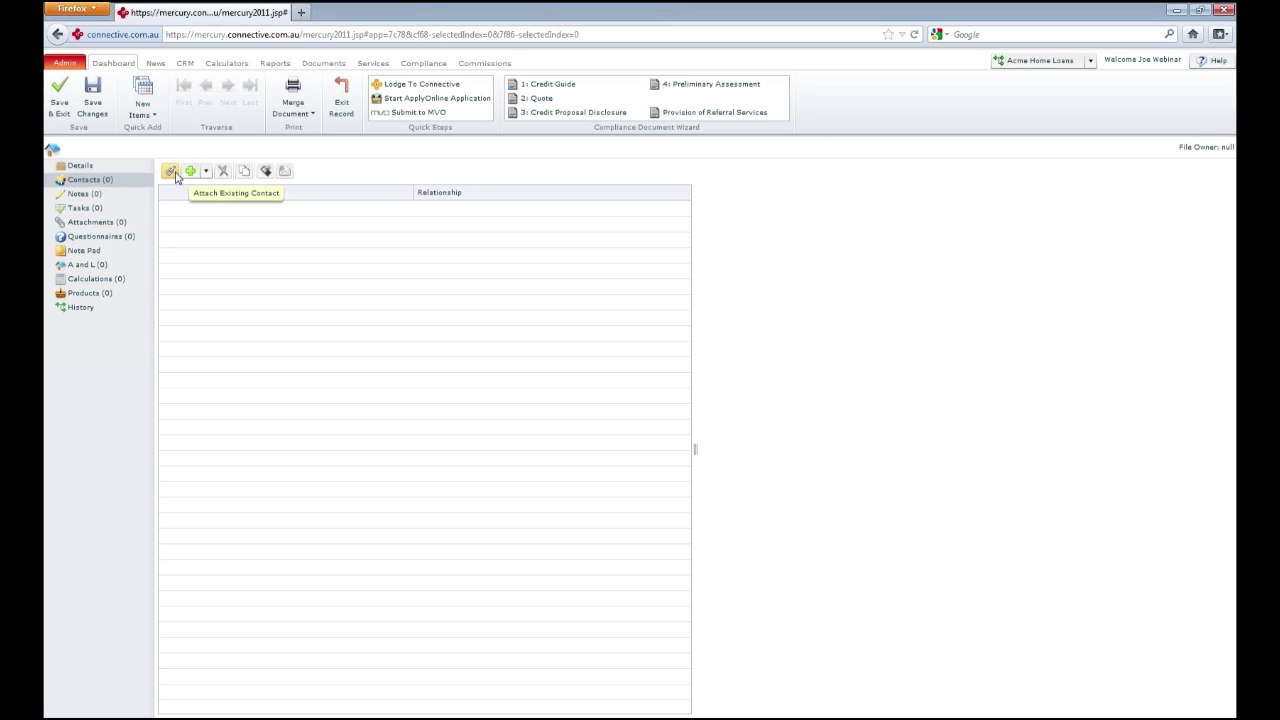
# Search existing people by the client's surname and attach the second match to the opportunity
pyautogui.click(174, 173)
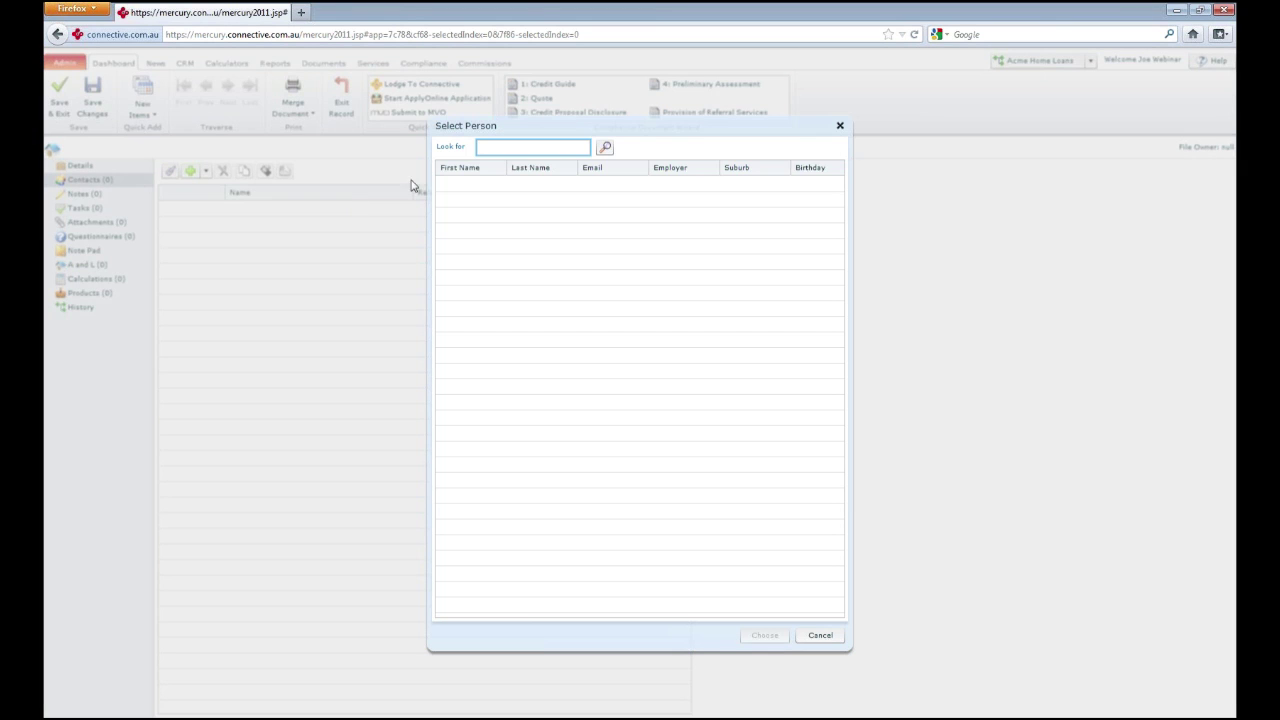
pyautogui.write('midolo')
pyautogui.click(601, 148)
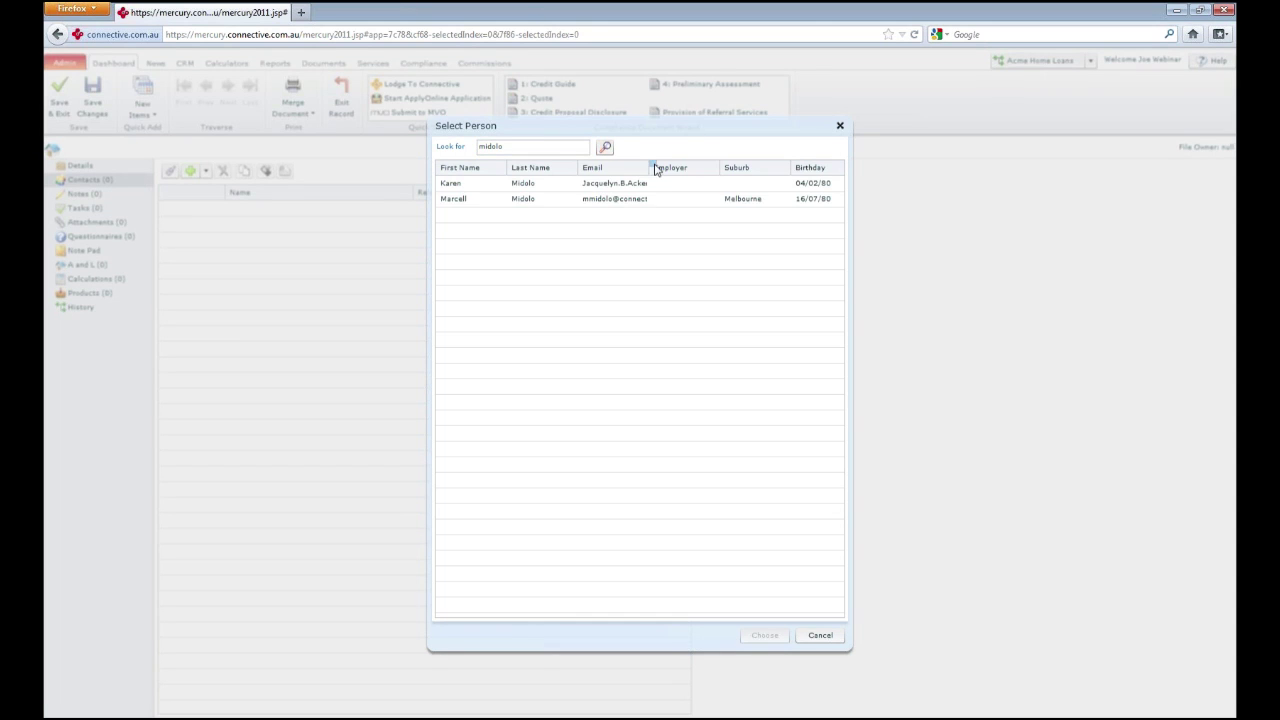
pyautogui.click(514, 202)
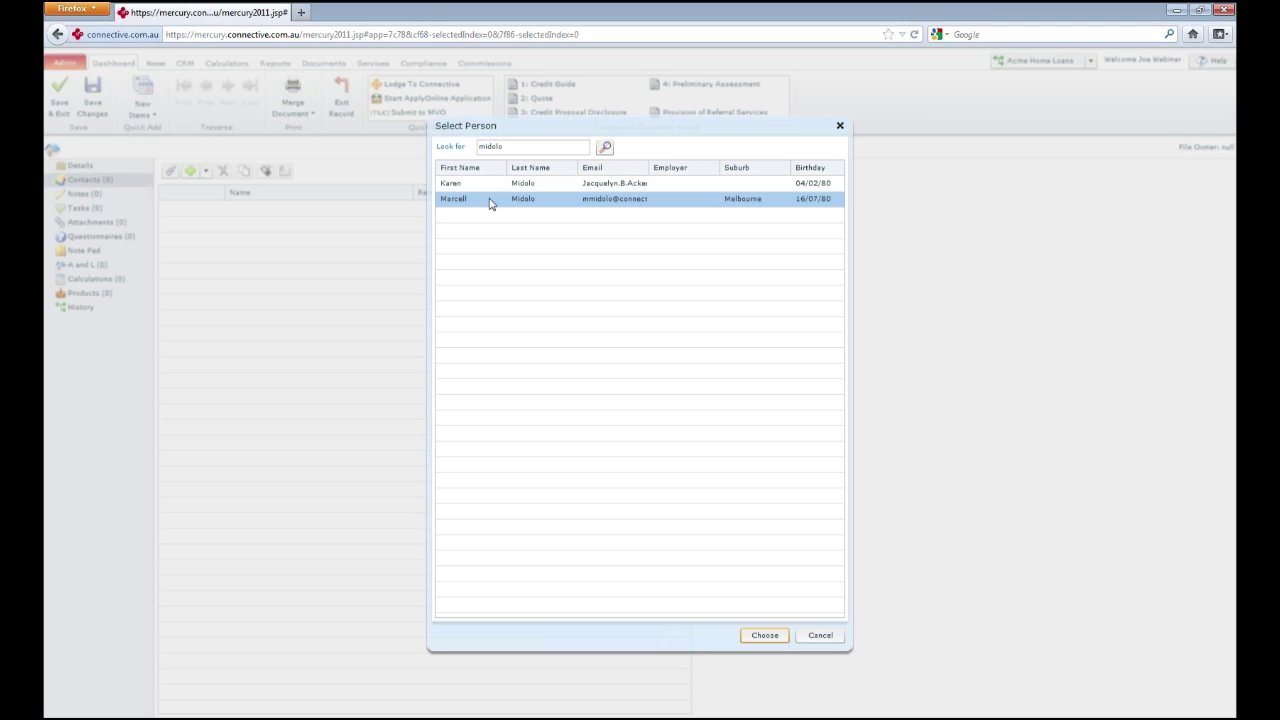
pyautogui.click(767, 637)
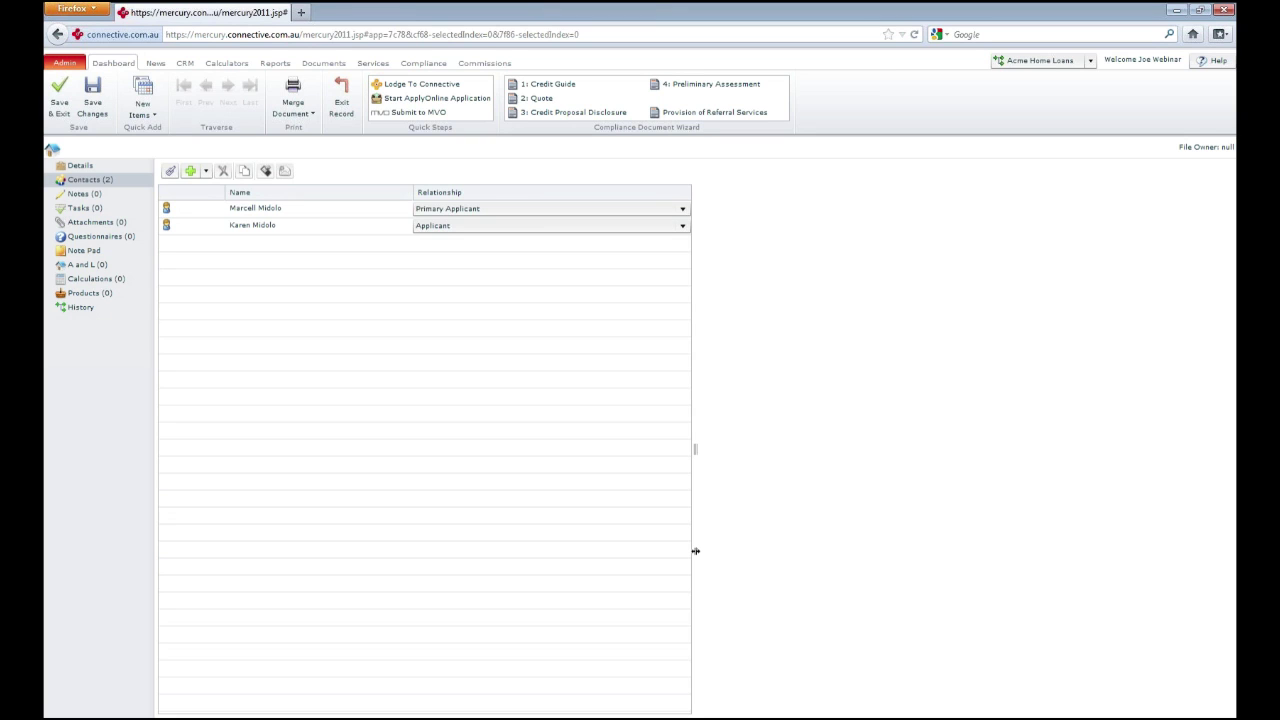
# Delete the secondary Applicant contact, keeping the primary applicant, and view the empty Notes list
pyautogui.click(262, 229)
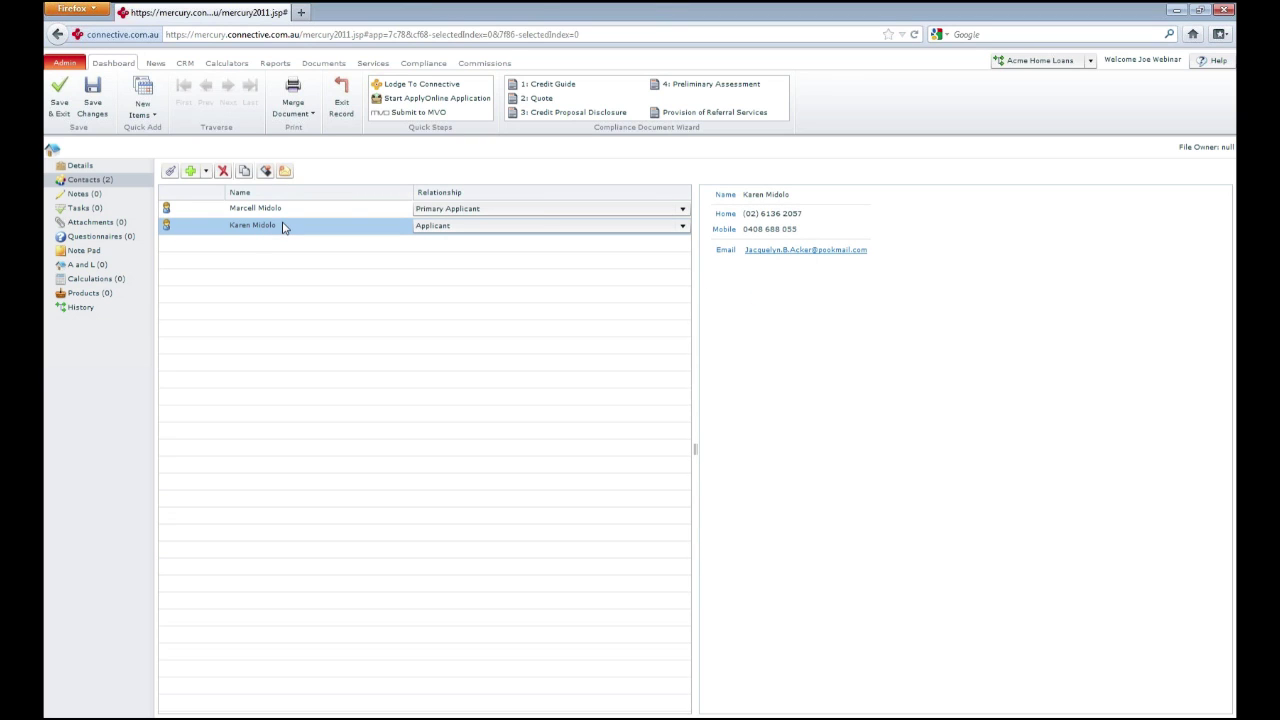
pyautogui.click(271, 209)
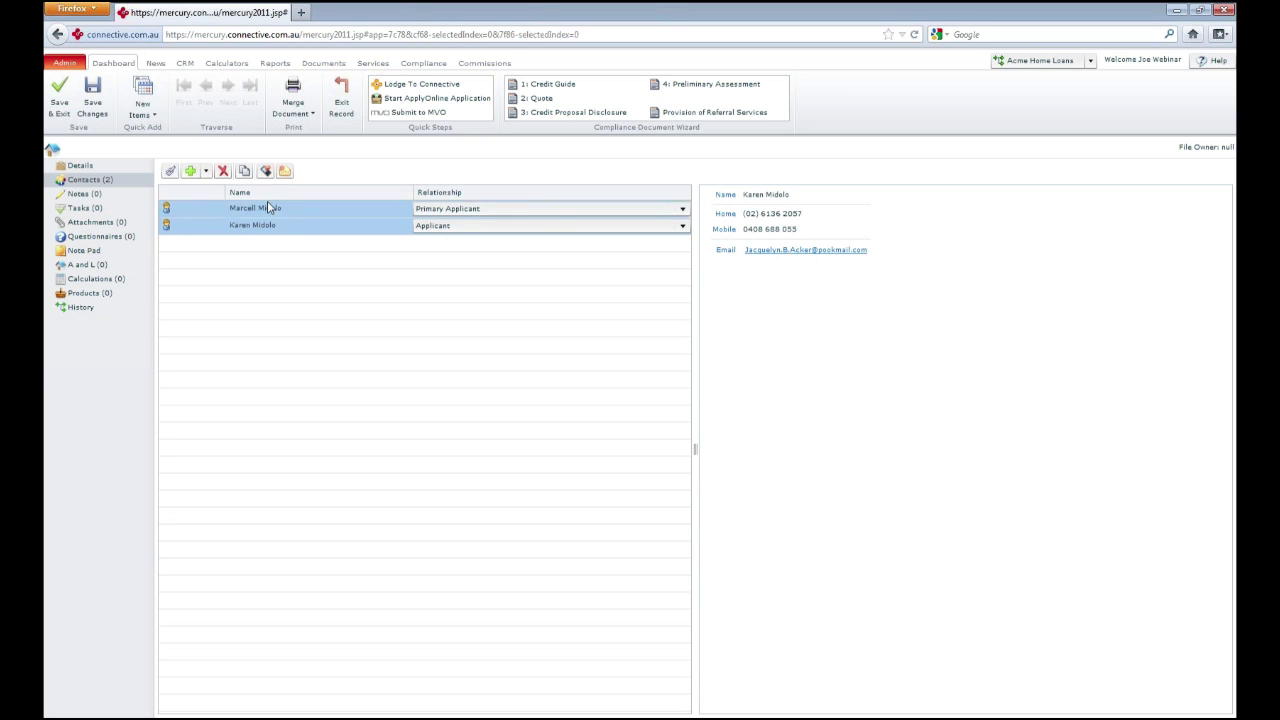
pyautogui.click(223, 172)
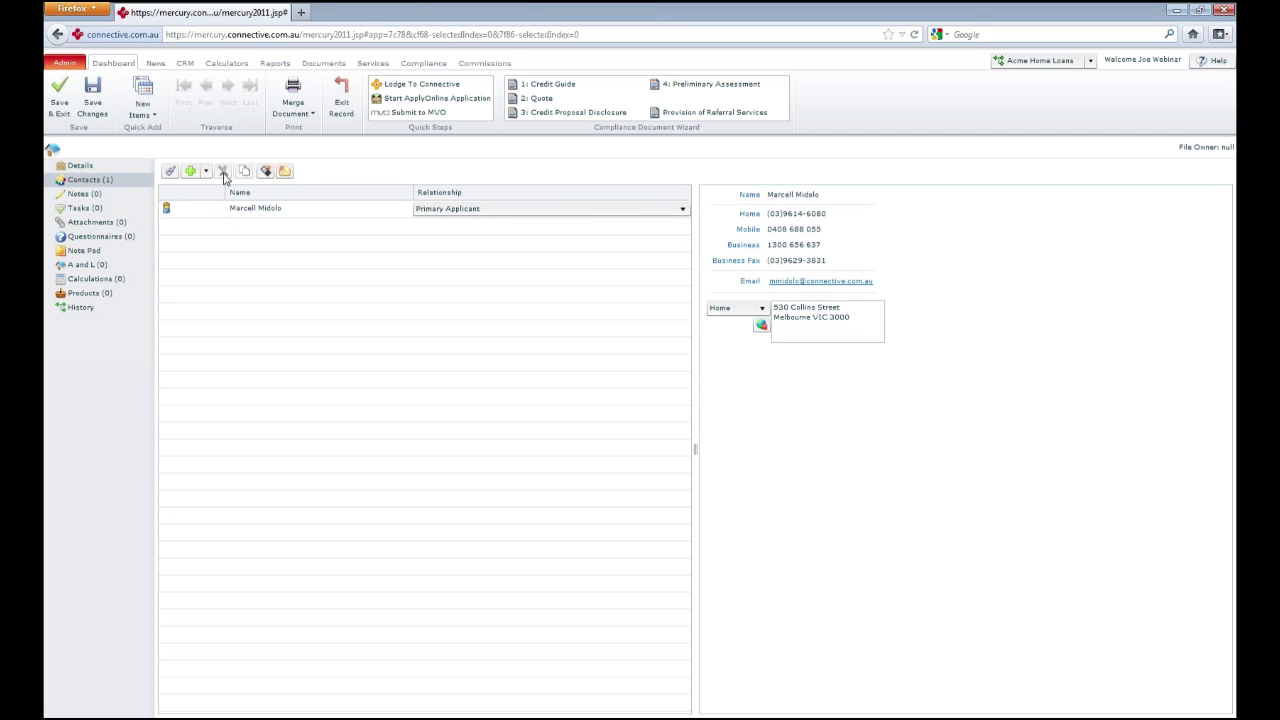
pyautogui.click(94, 194)
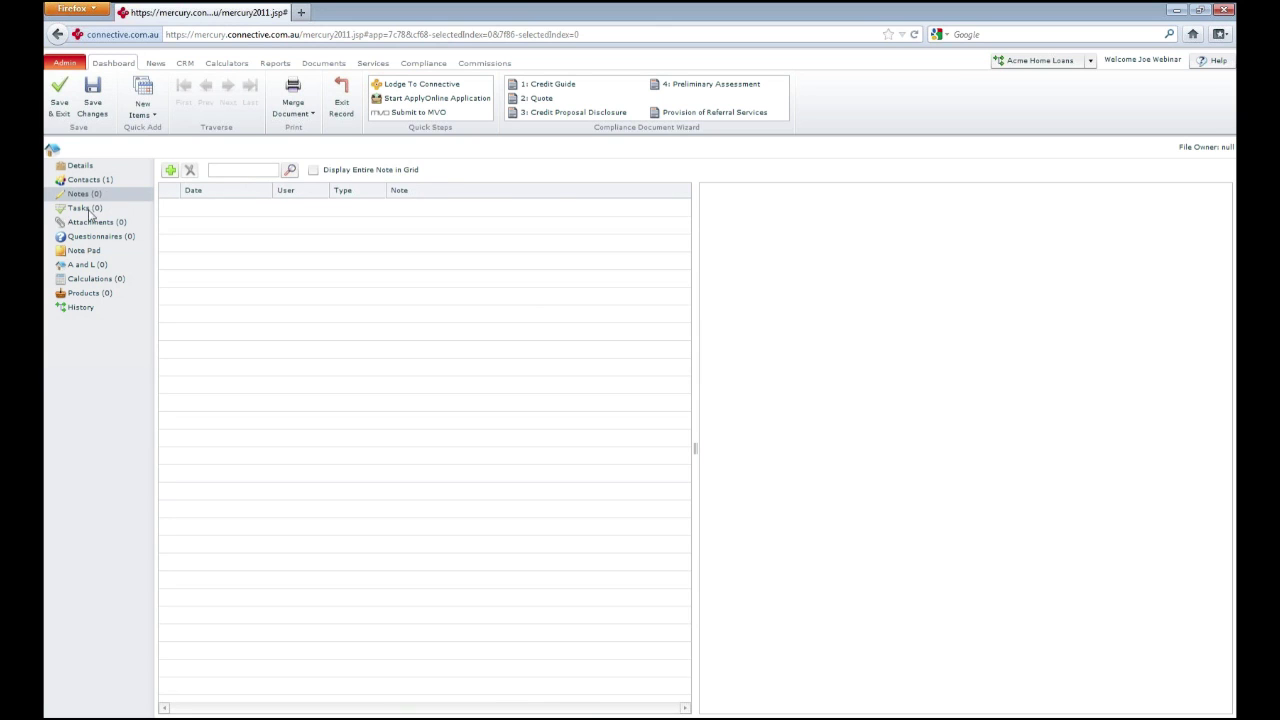
# Browse Tasks, Attachments, Assets and Liabilities types, then the Calculations attach options
pyautogui.click(90, 210)
pyautogui.click(103, 224)
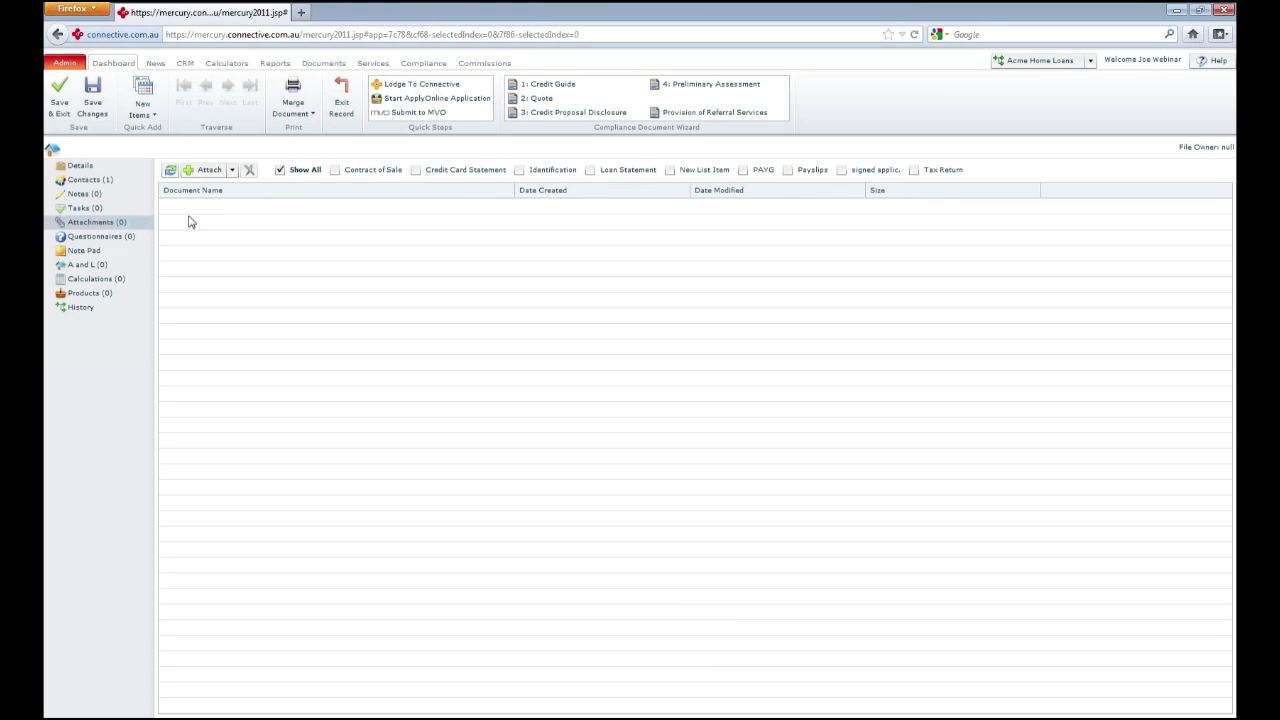
pyautogui.click(103, 268)
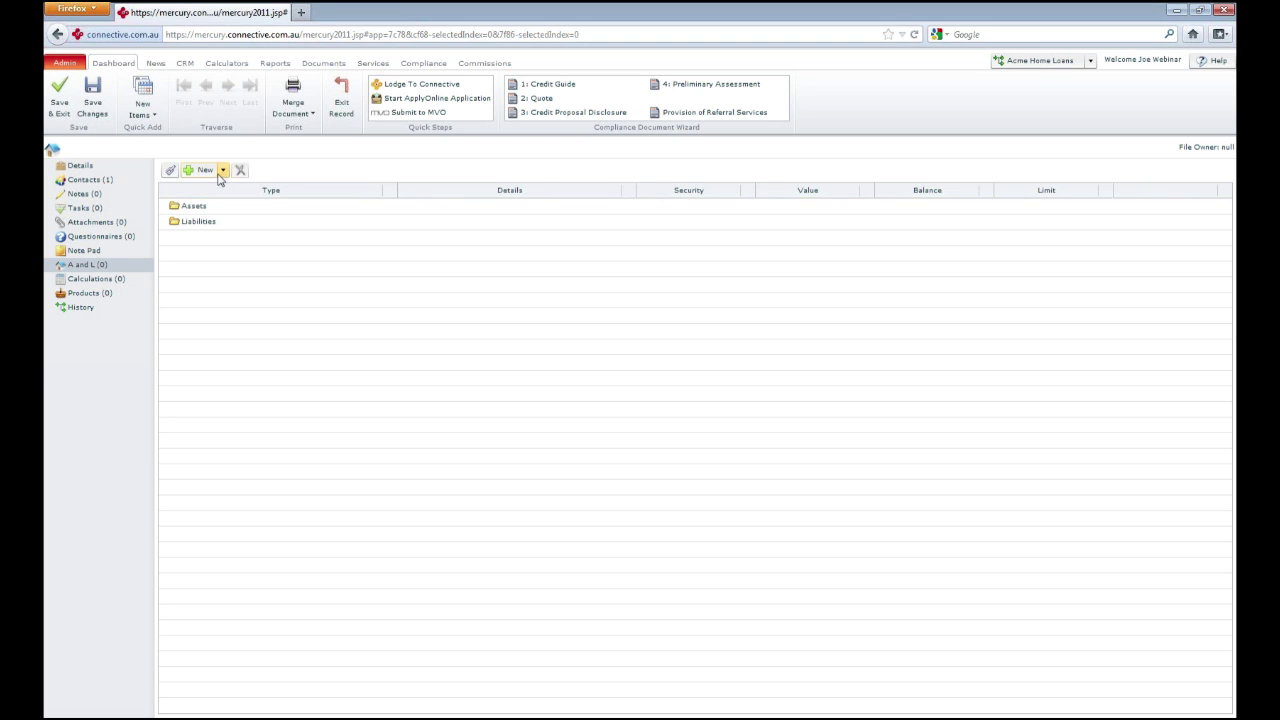
pyautogui.click(203, 171)
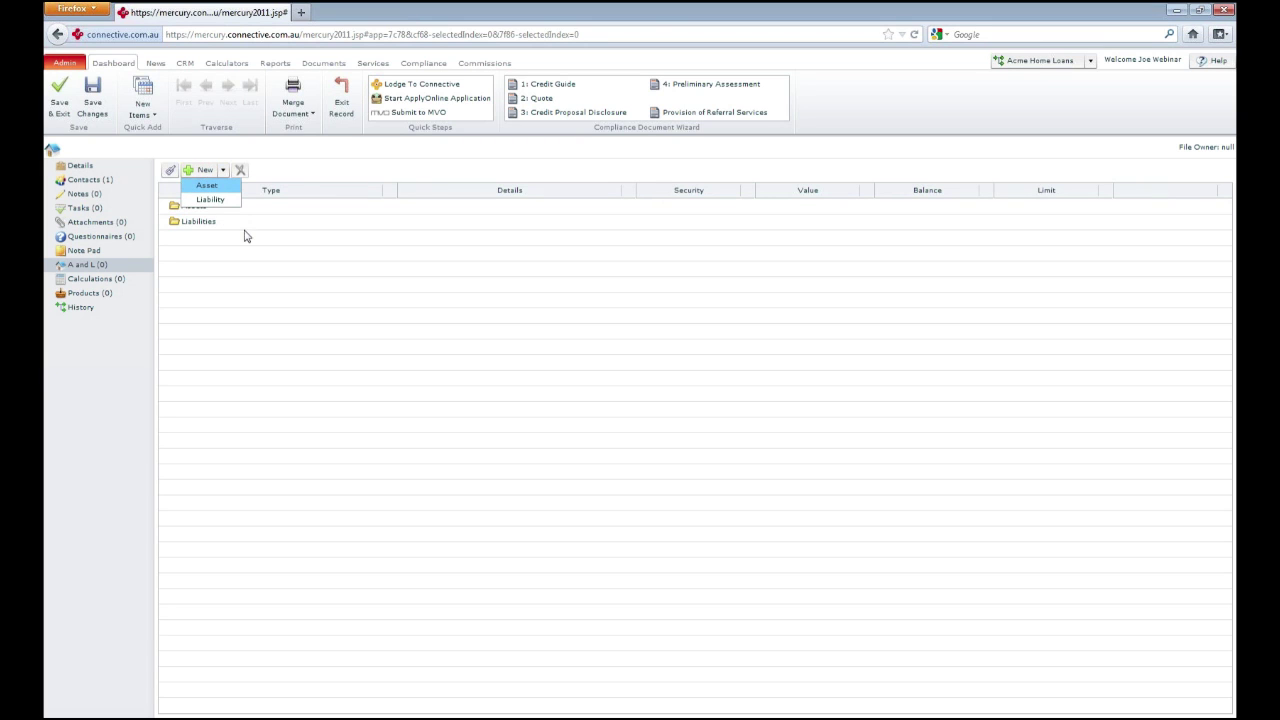
pyautogui.click(97, 278)
pyautogui.click(230, 174)
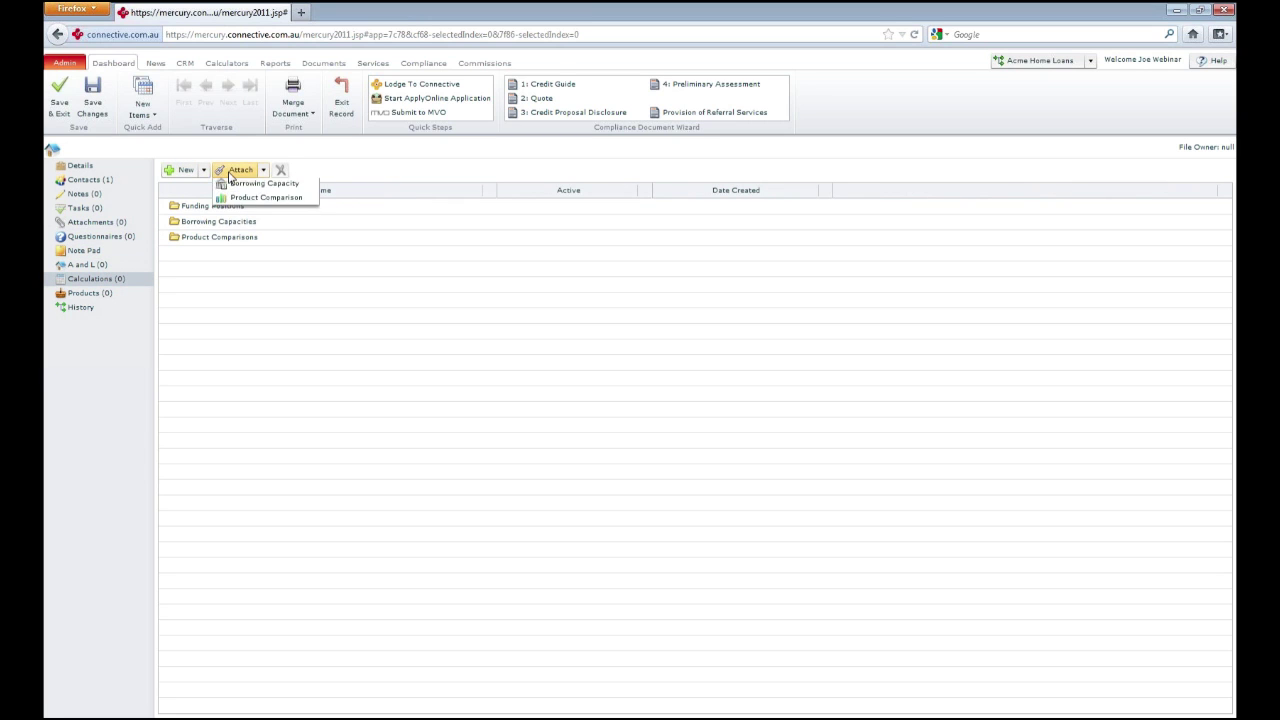
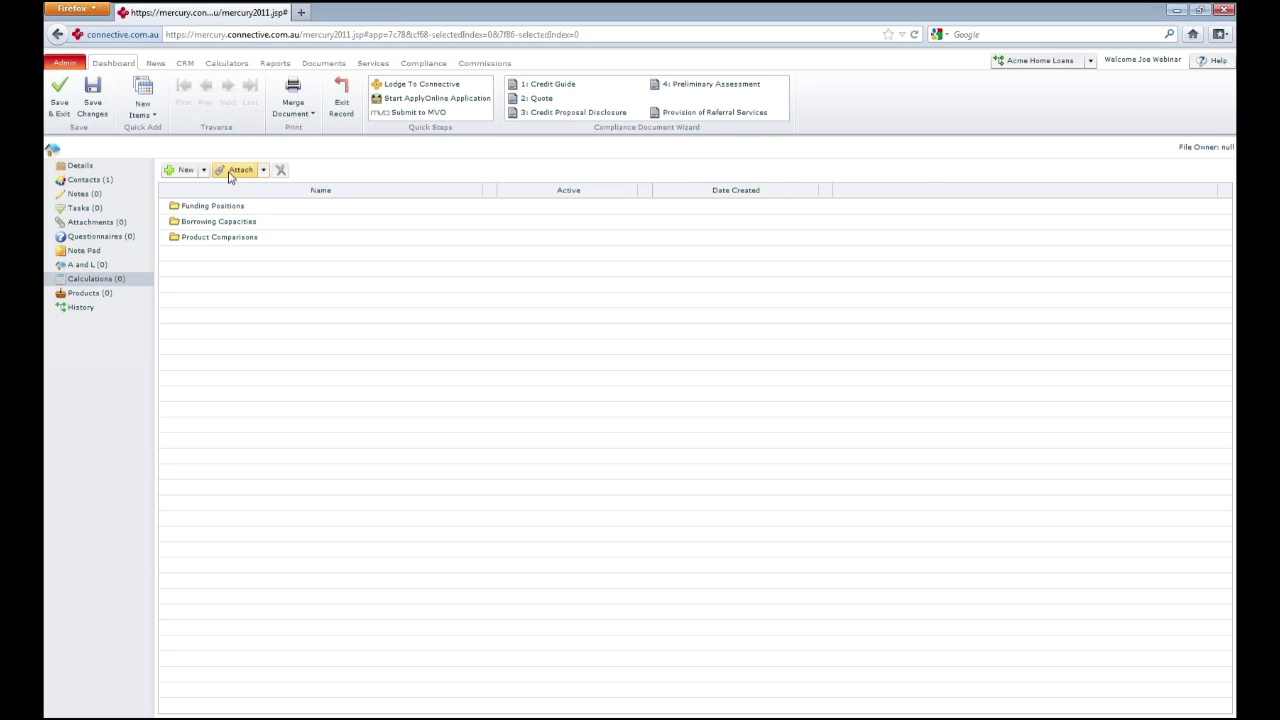
# Close the opportunity record without saving and return to the home loans opportunities list
pyautogui.click(342, 104)
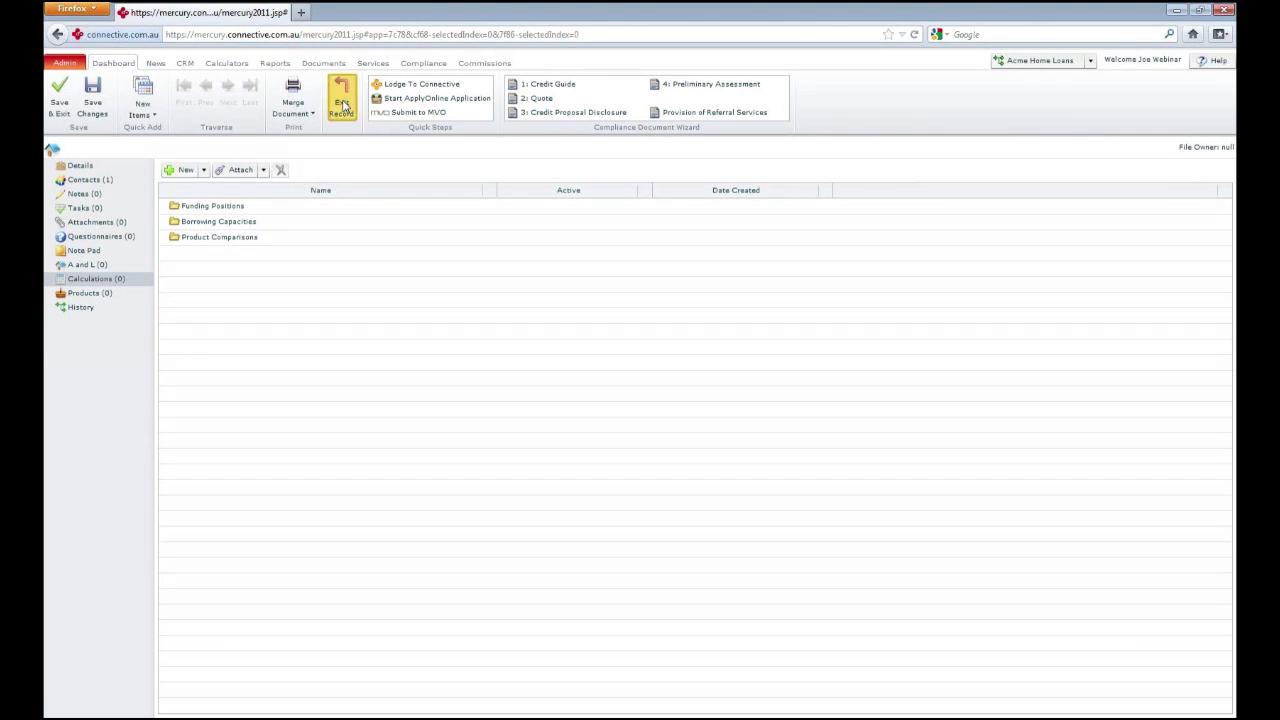
pyautogui.click(630, 412)
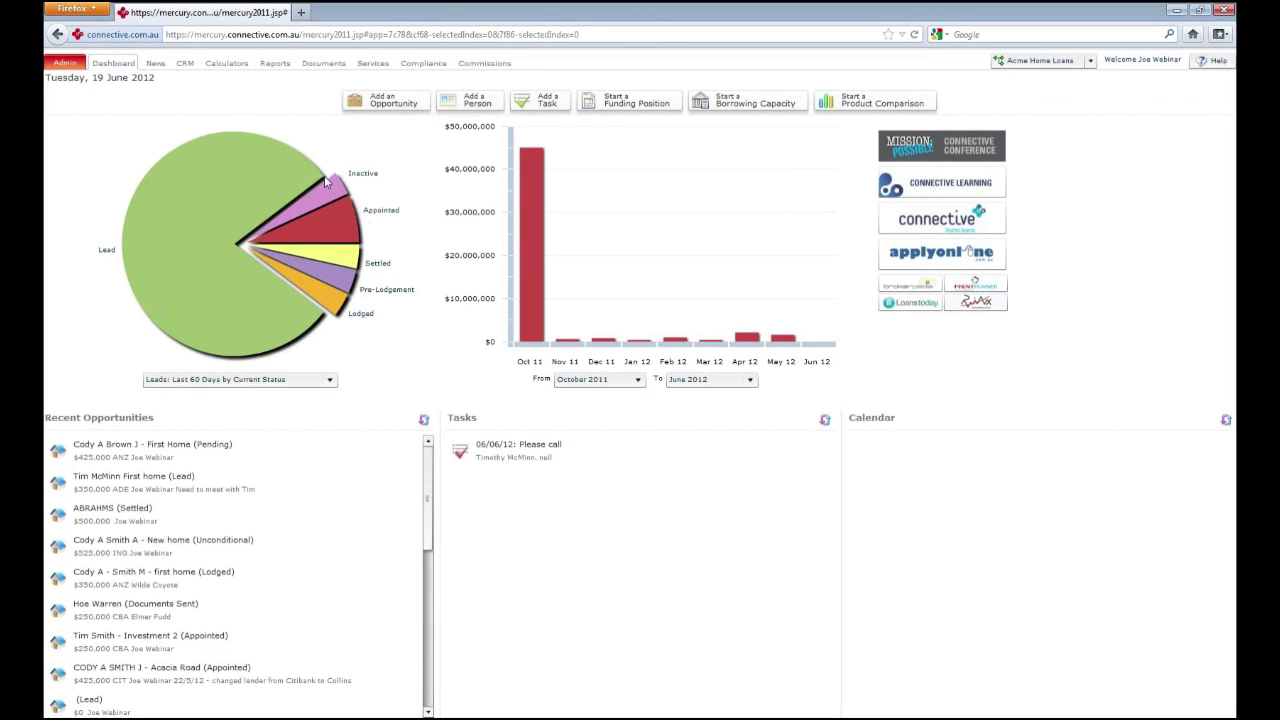
pyautogui.click(186, 63)
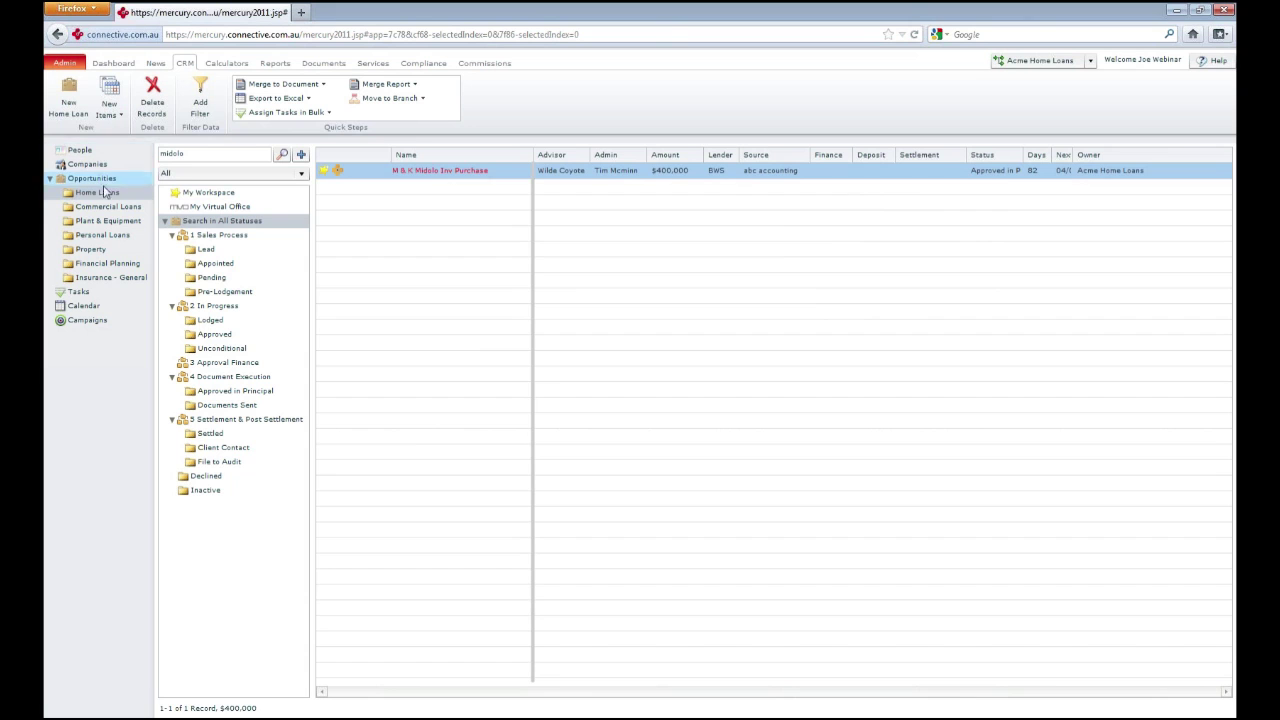
# List people in the Collingwood Supporter category, clearing the midolo search, and select the first seven
pyautogui.click(107, 152)
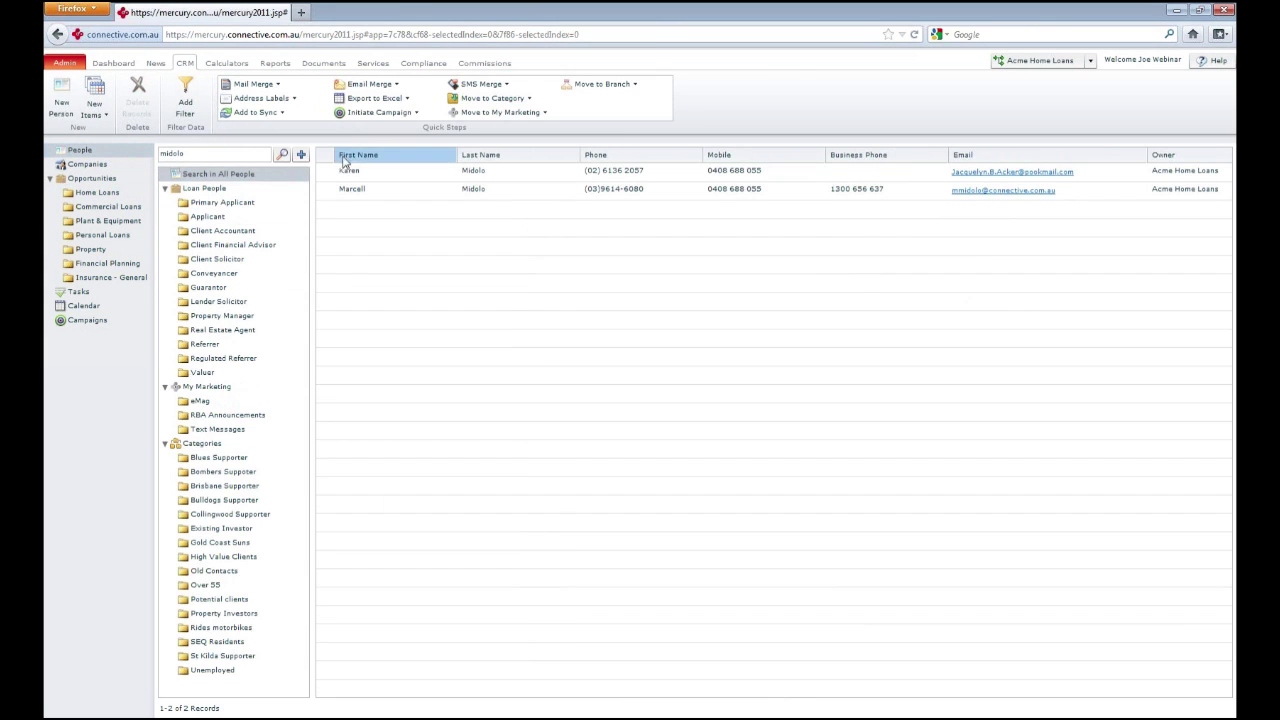
pyautogui.click(218, 154)
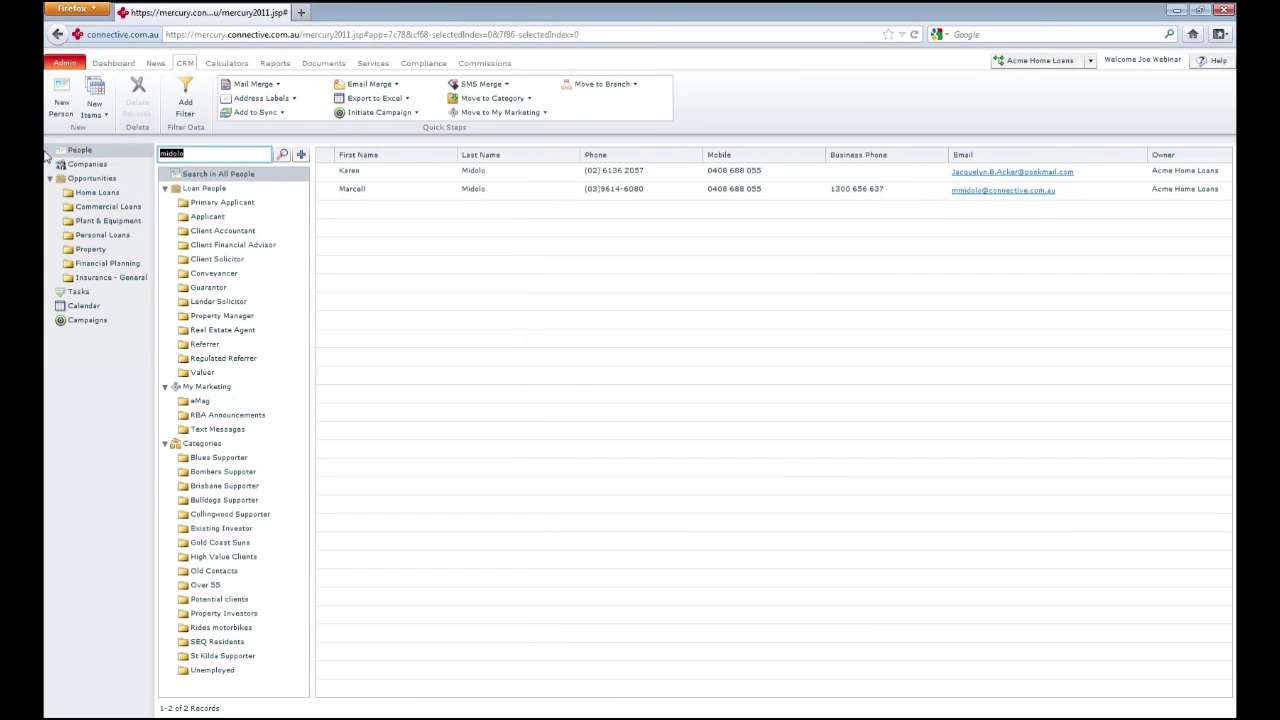
pyautogui.click(224, 514)
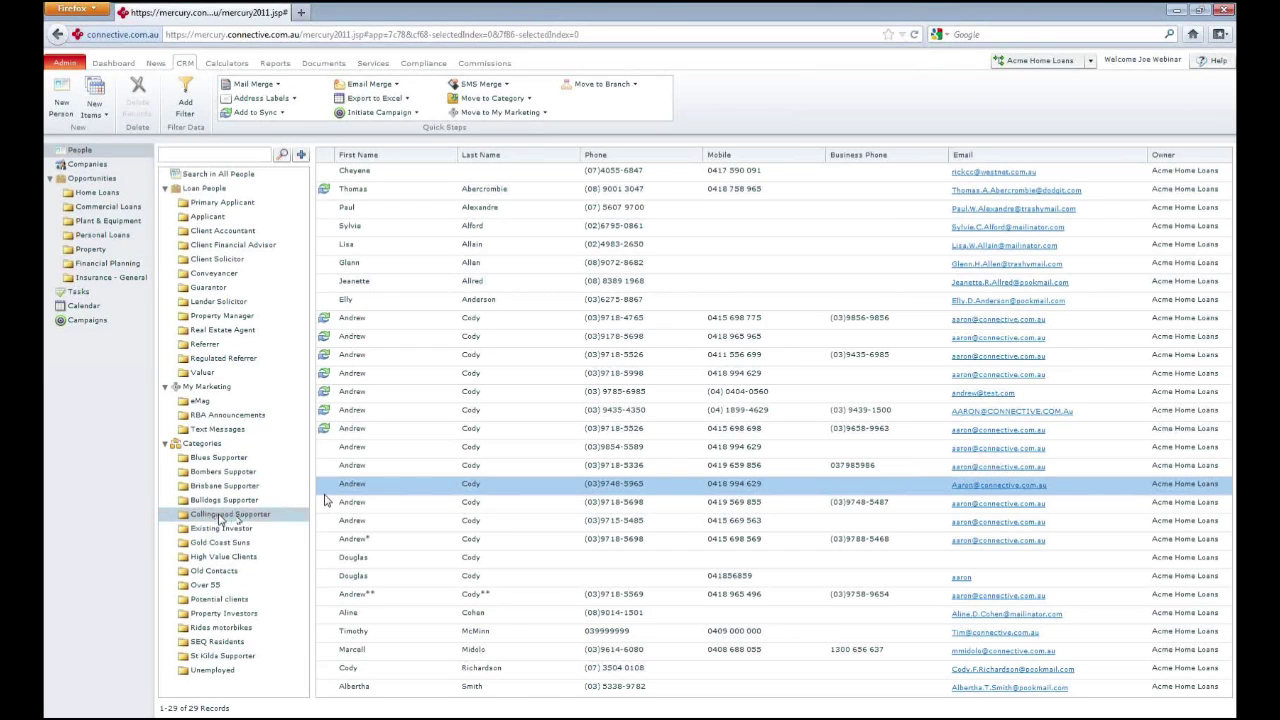
pyautogui.click(401, 172)
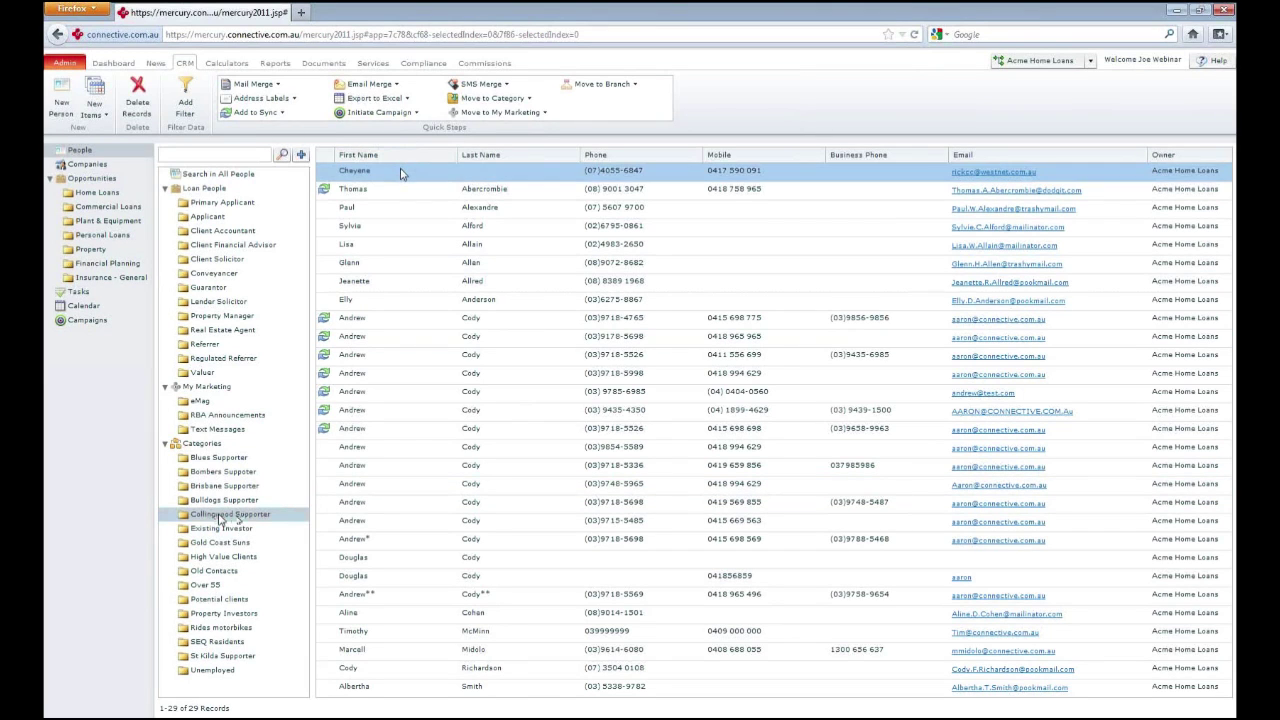
pyautogui.keyDown('shift'); pyautogui.click(476, 283); pyautogui.keyUp('shift')
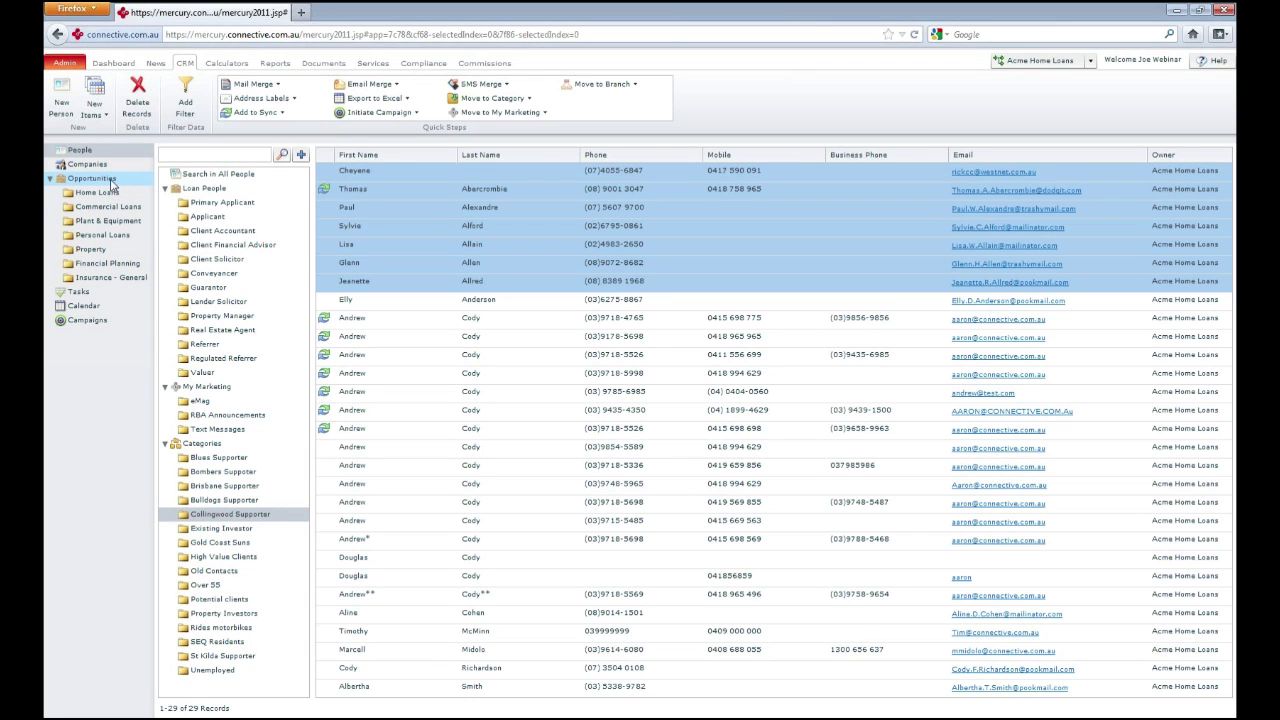
# Check the opportunities status overview and Home Loans list, then list saved Funding Positions in Calculators
pyautogui.click(92, 178)
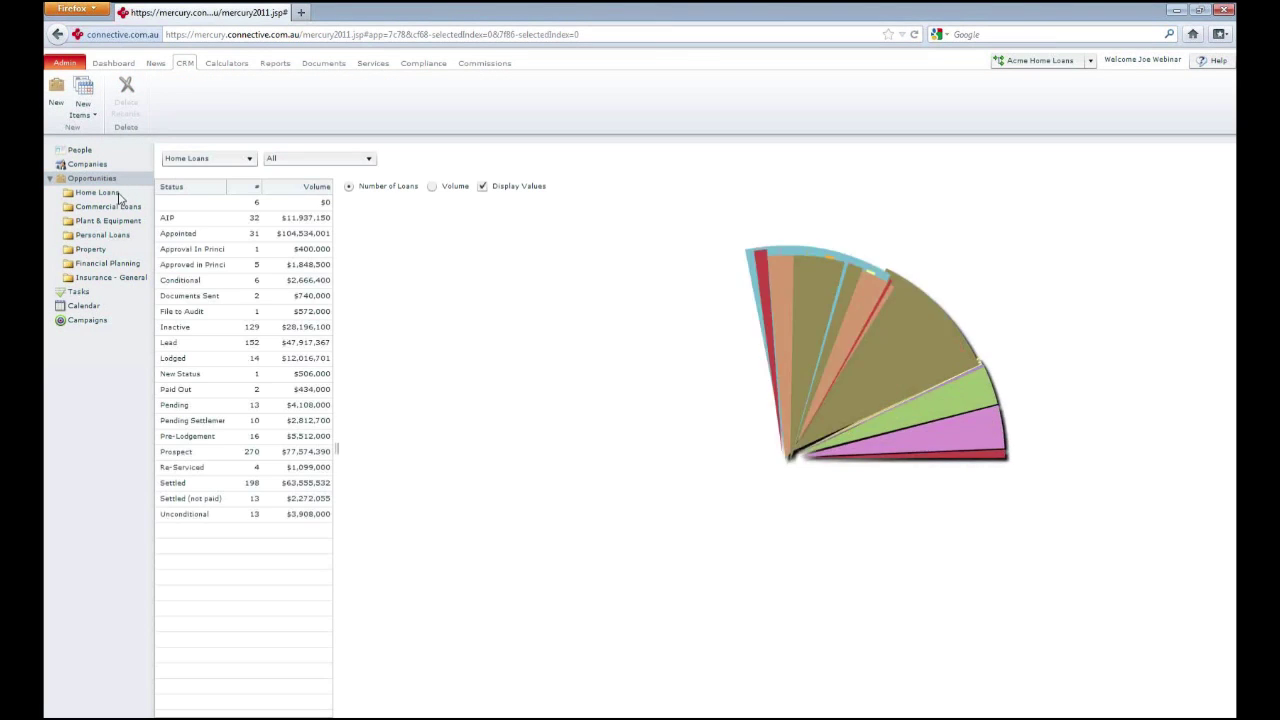
pyautogui.click(120, 192)
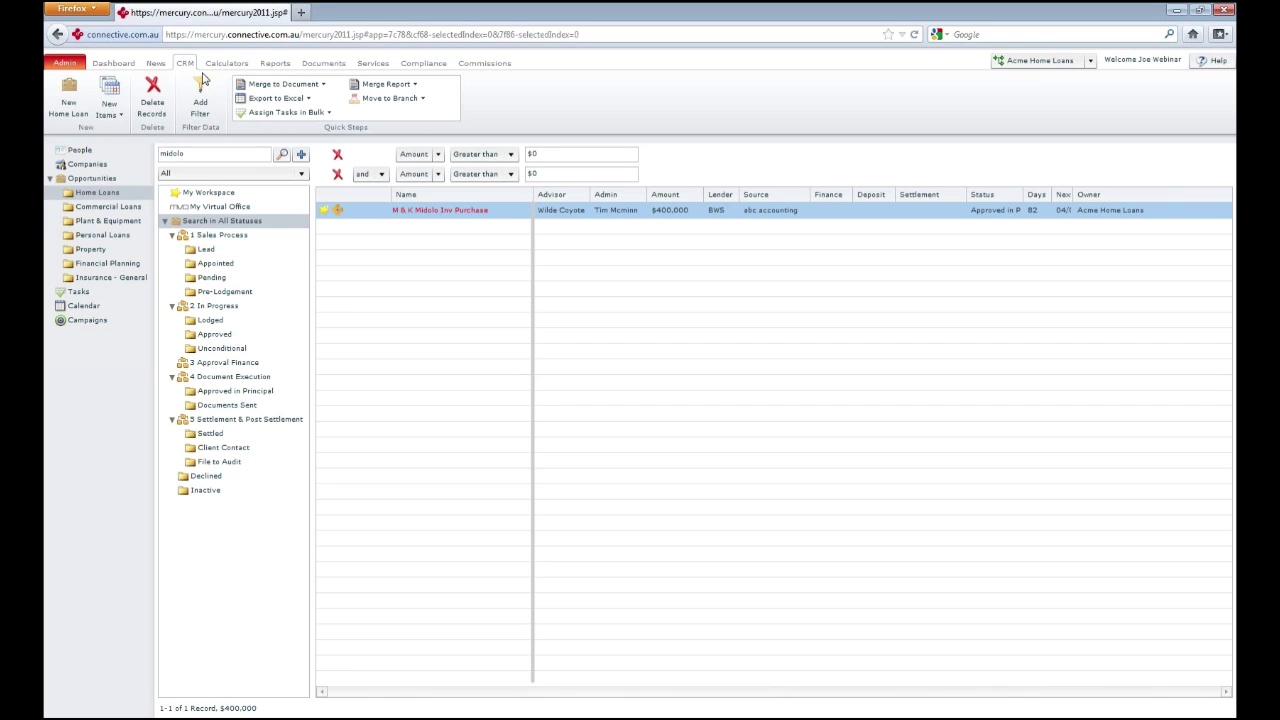
pyautogui.click(229, 66)
pyautogui.click(128, 151)
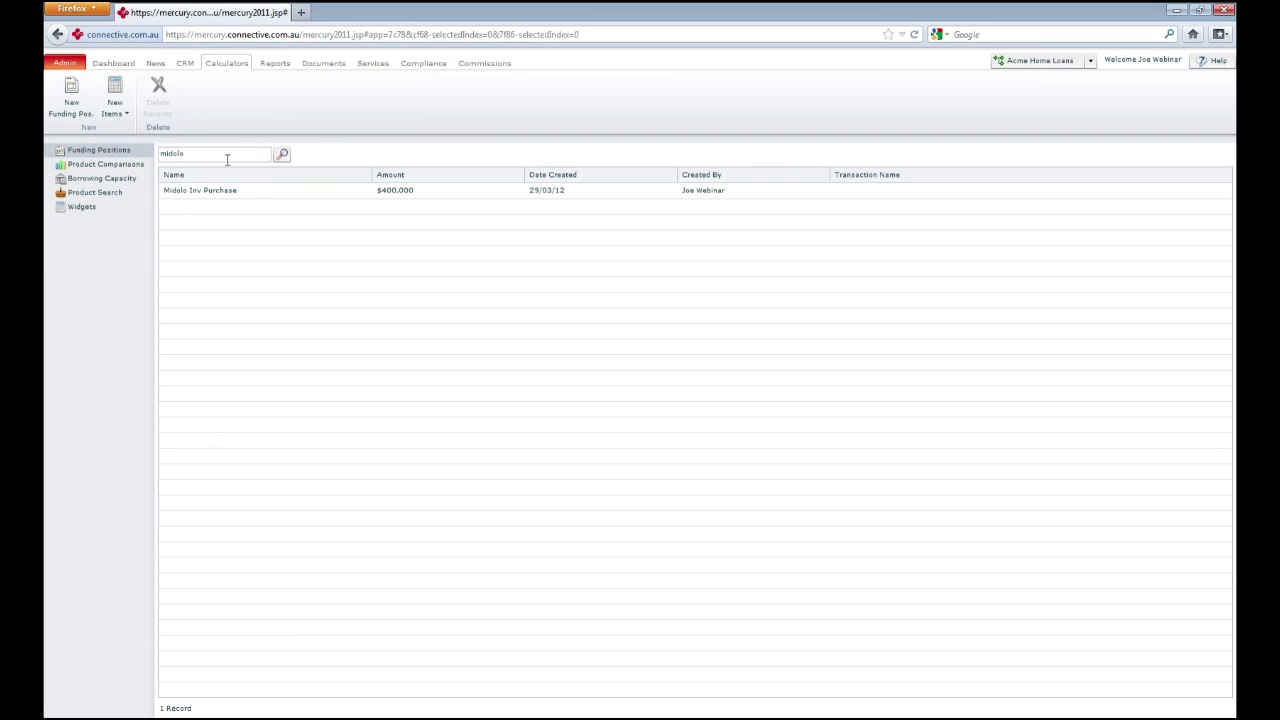
# Open the Midolo Inv Purchase funding position from the Funding Positions list
pyautogui.click(253, 193)
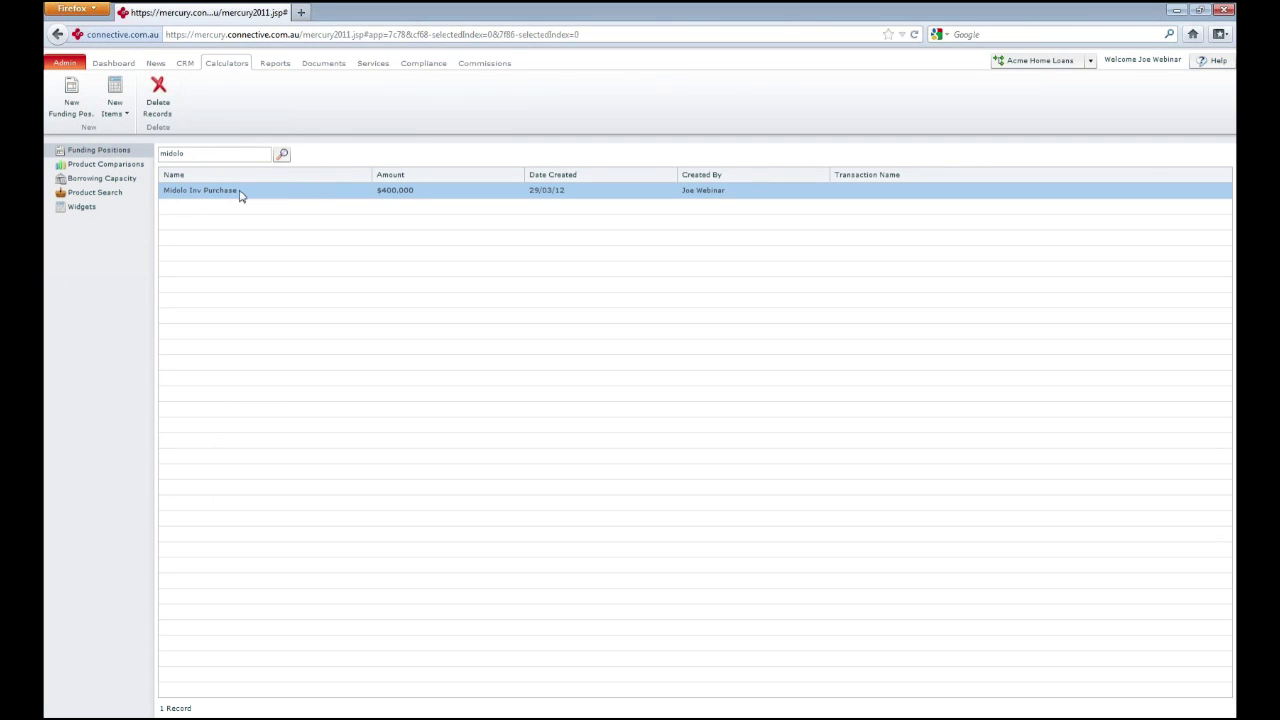
pyautogui.doubleClick(311, 198)
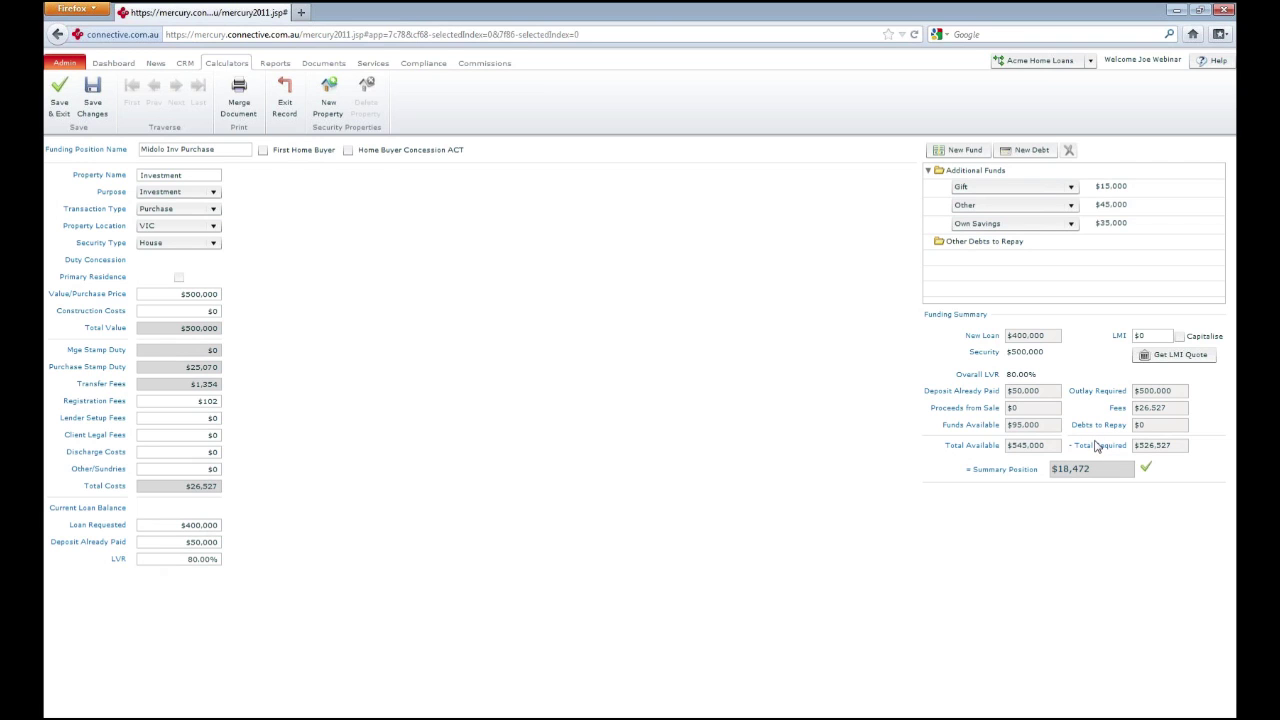
# Review the Gift, Other and Own Savings funds, select the position name, then exit the record
pyautogui.moveTo(1093, 416)
pyautogui.click(1106, 188)
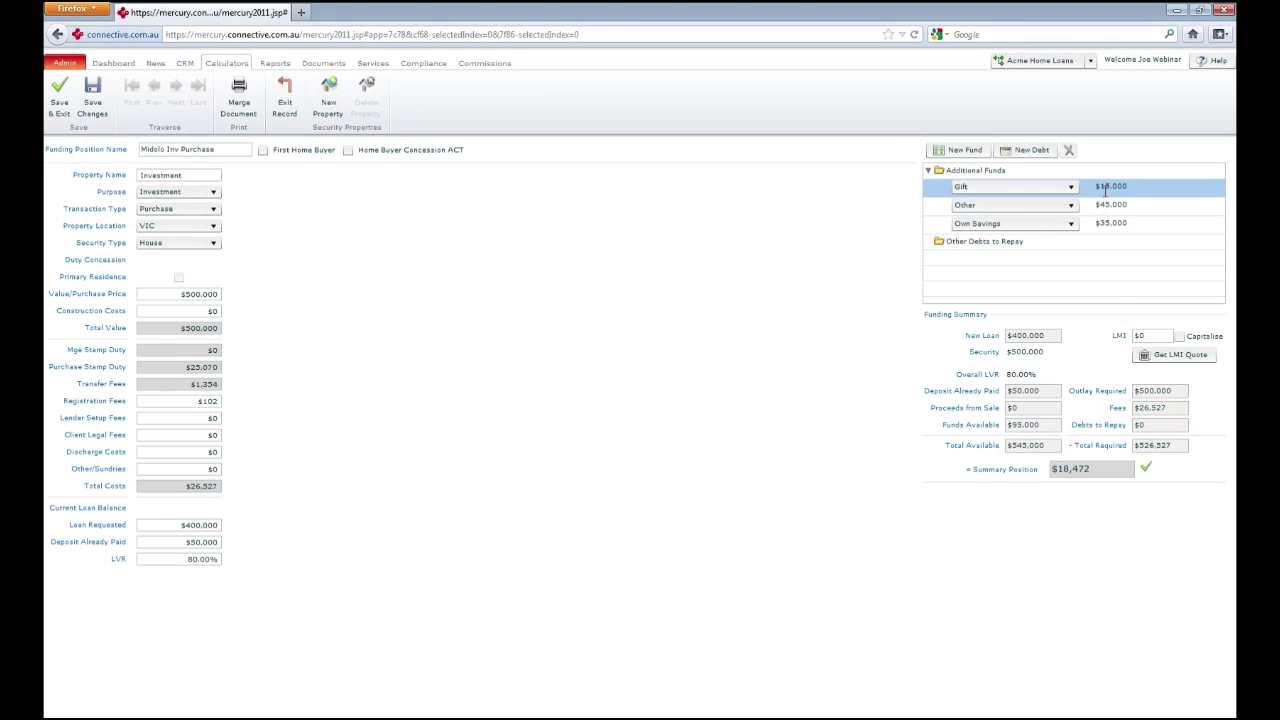
pyautogui.click(1128, 205)
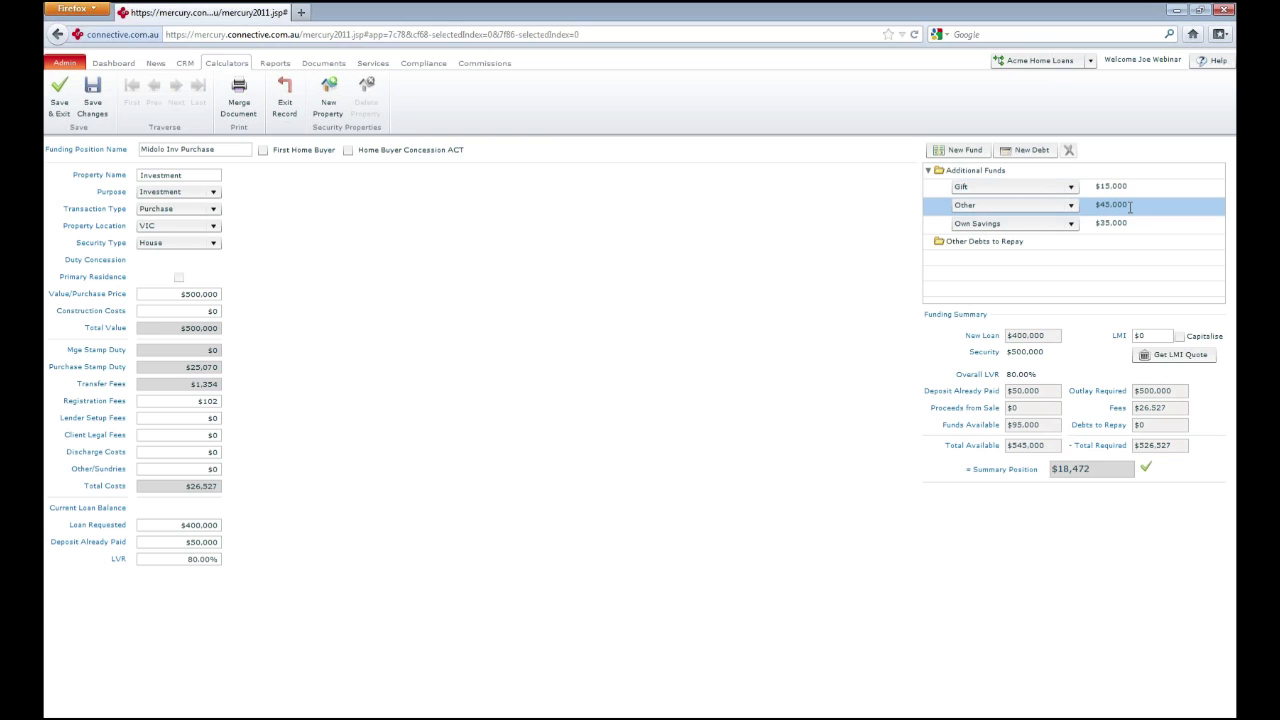
pyautogui.click(1119, 224)
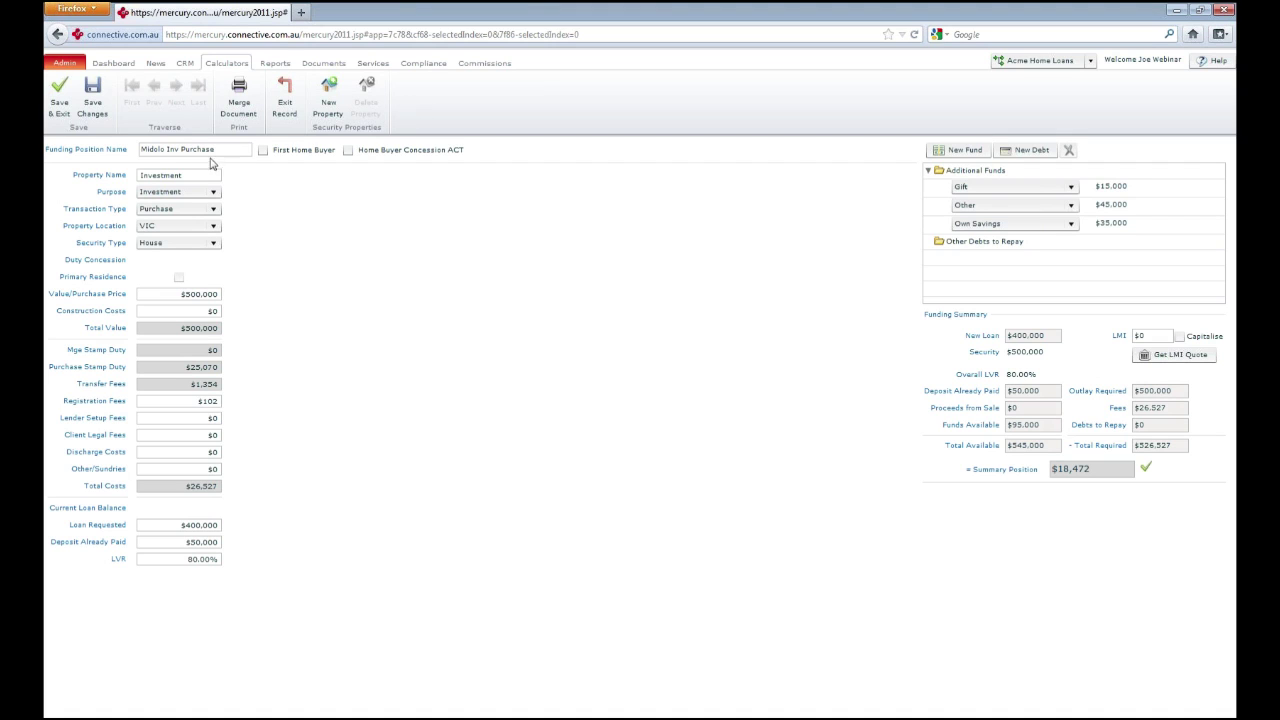
pyautogui.moveTo(232, 150); pyautogui.dragTo(120, 147)
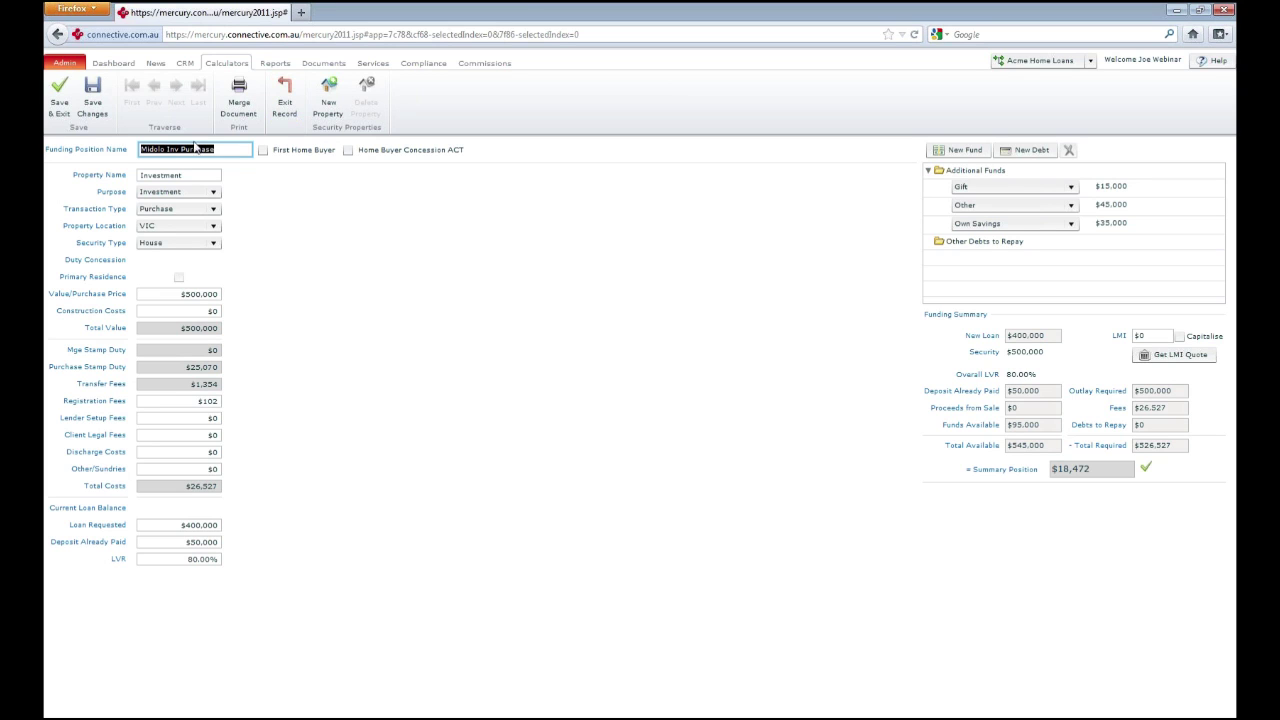
pyautogui.click(285, 108)
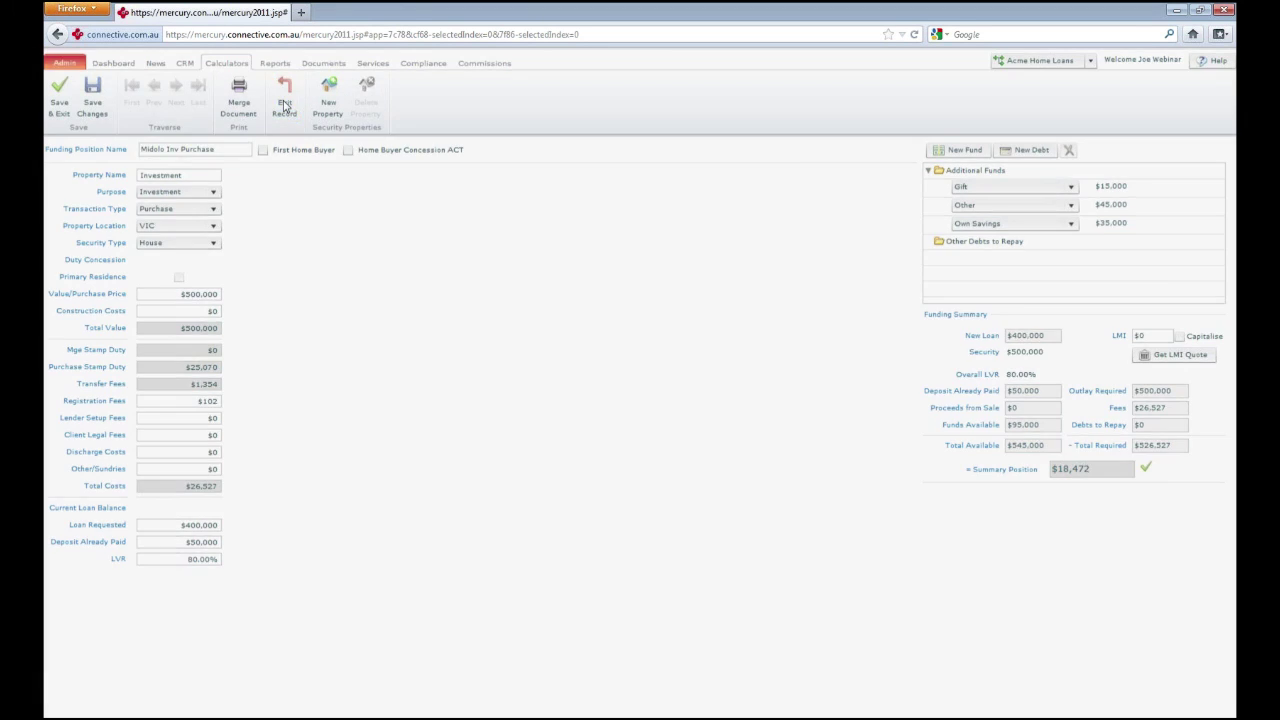
# Discard changes to the funding position and open the Midolo Investment product comparison
pyautogui.click(640, 414)
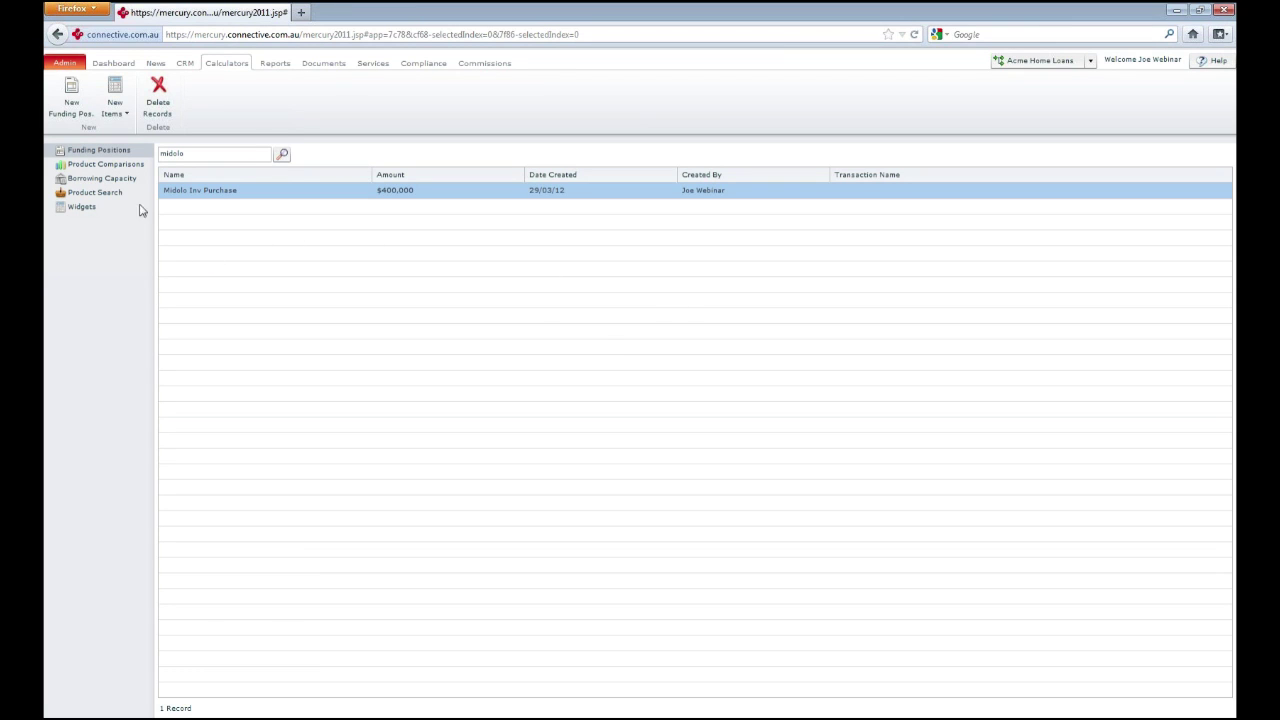
pyautogui.click(122, 168)
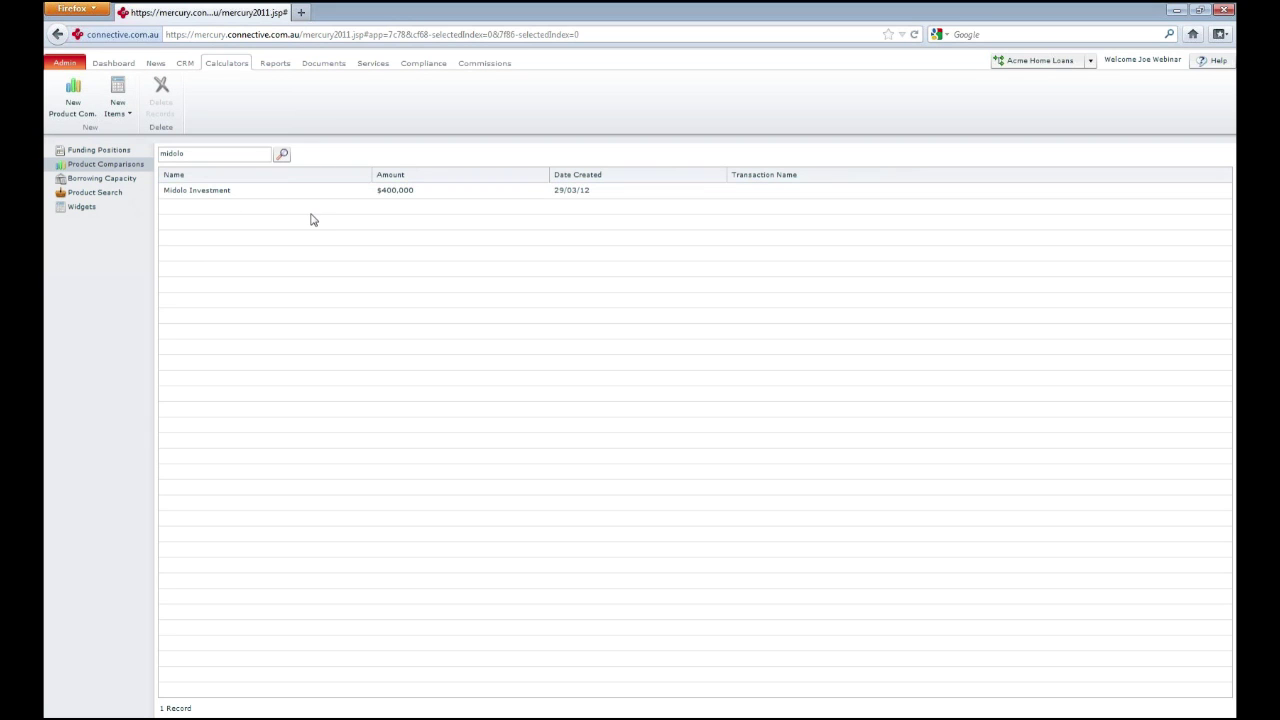
pyautogui.click(205, 194)
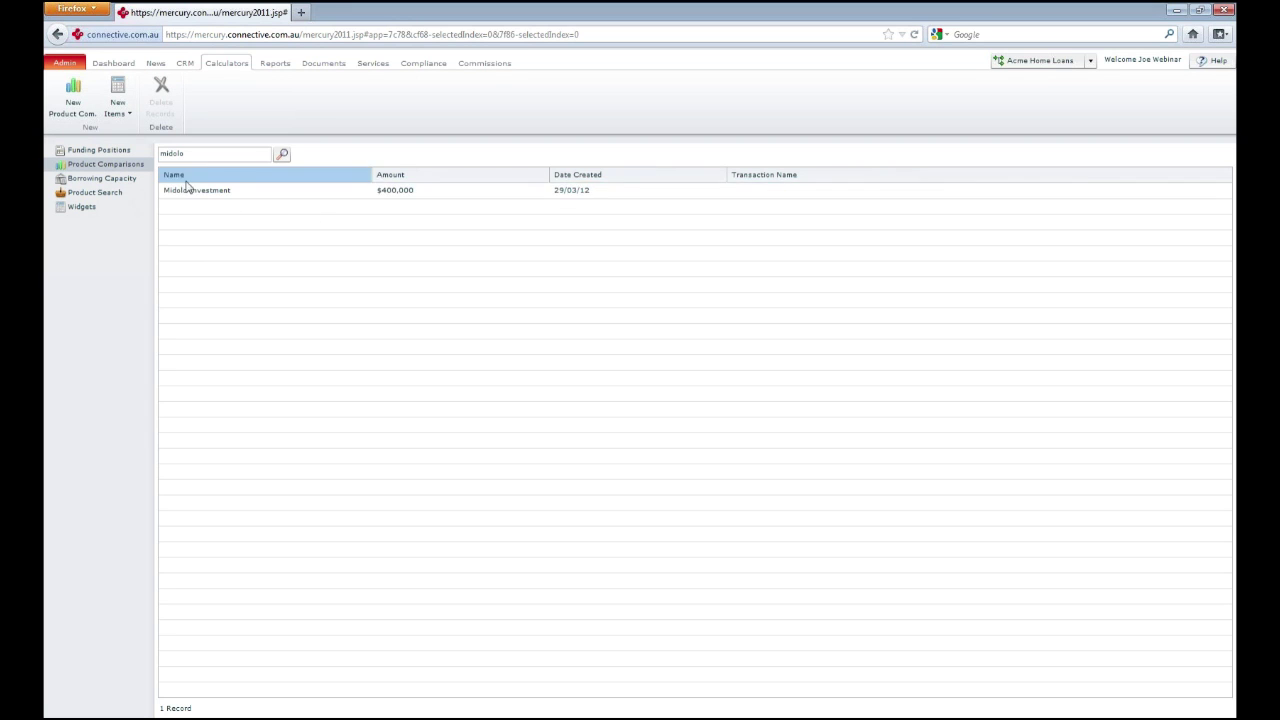
pyautogui.doubleClick(205, 192)
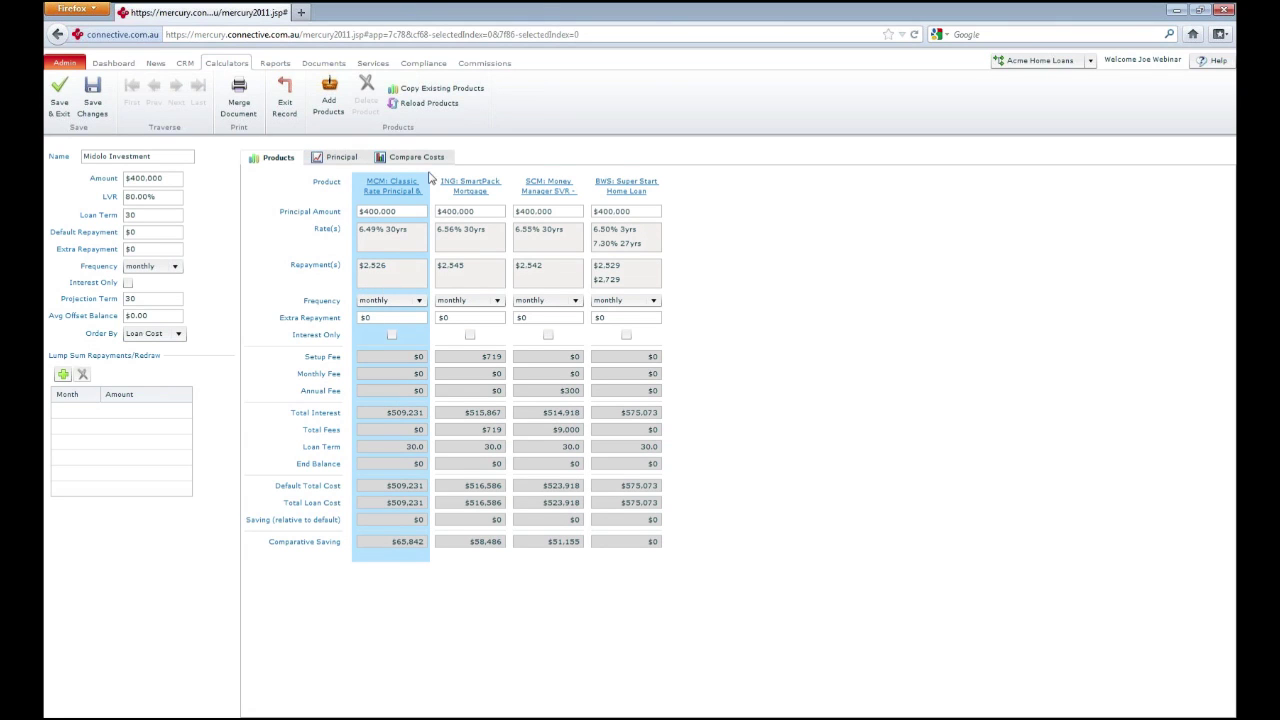
# Apply a $200 extra repayment to all products, view the principal decline chart, then Save & Exit
pyautogui.click(339, 159)
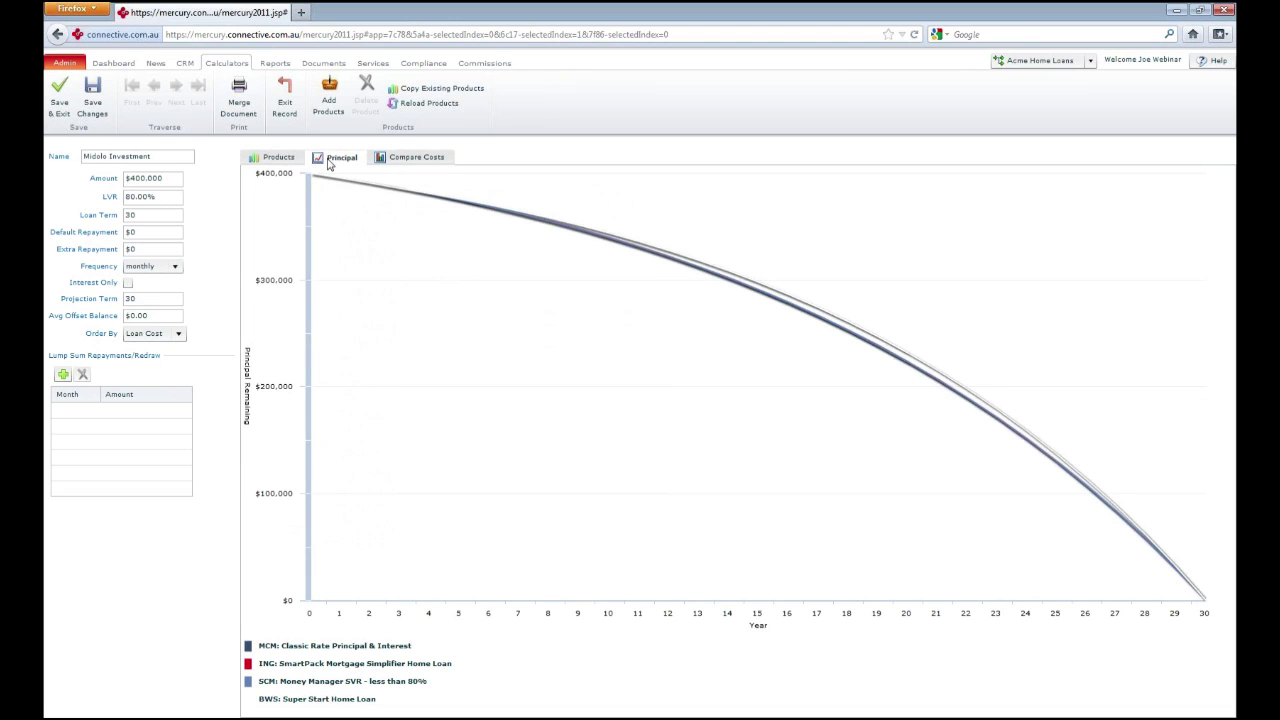
pyautogui.click(279, 160)
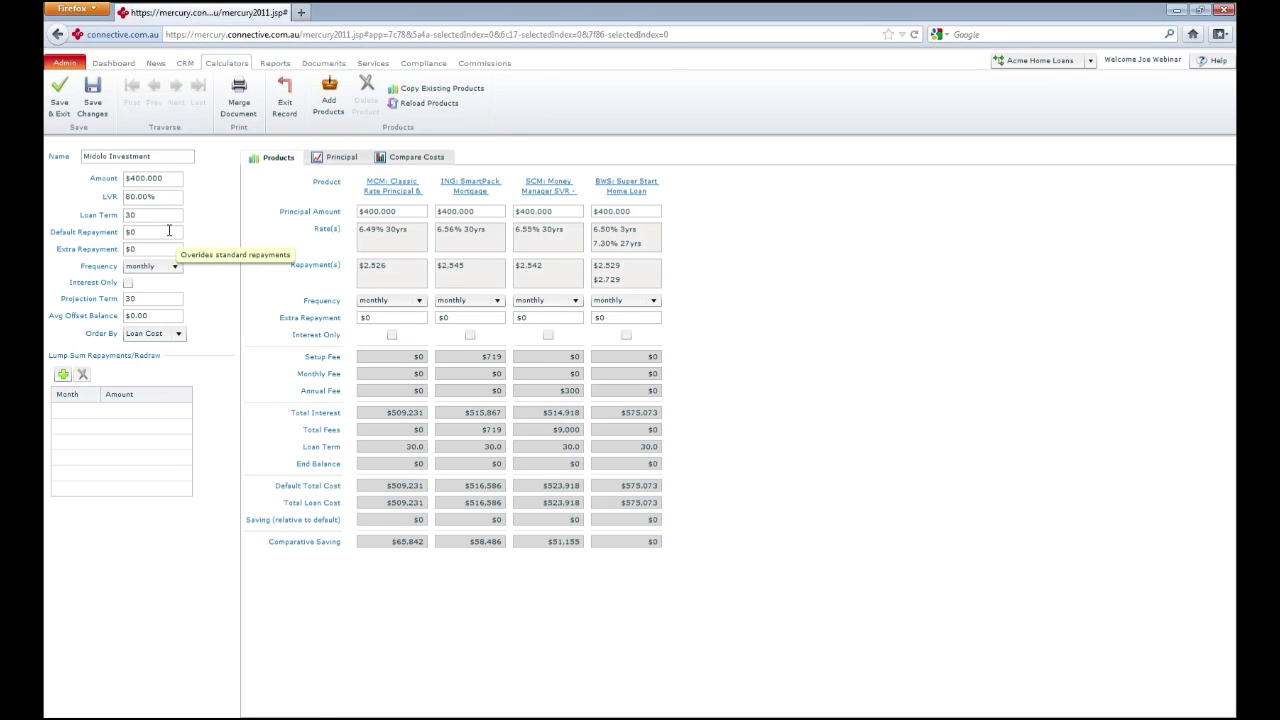
pyautogui.click(164, 233)
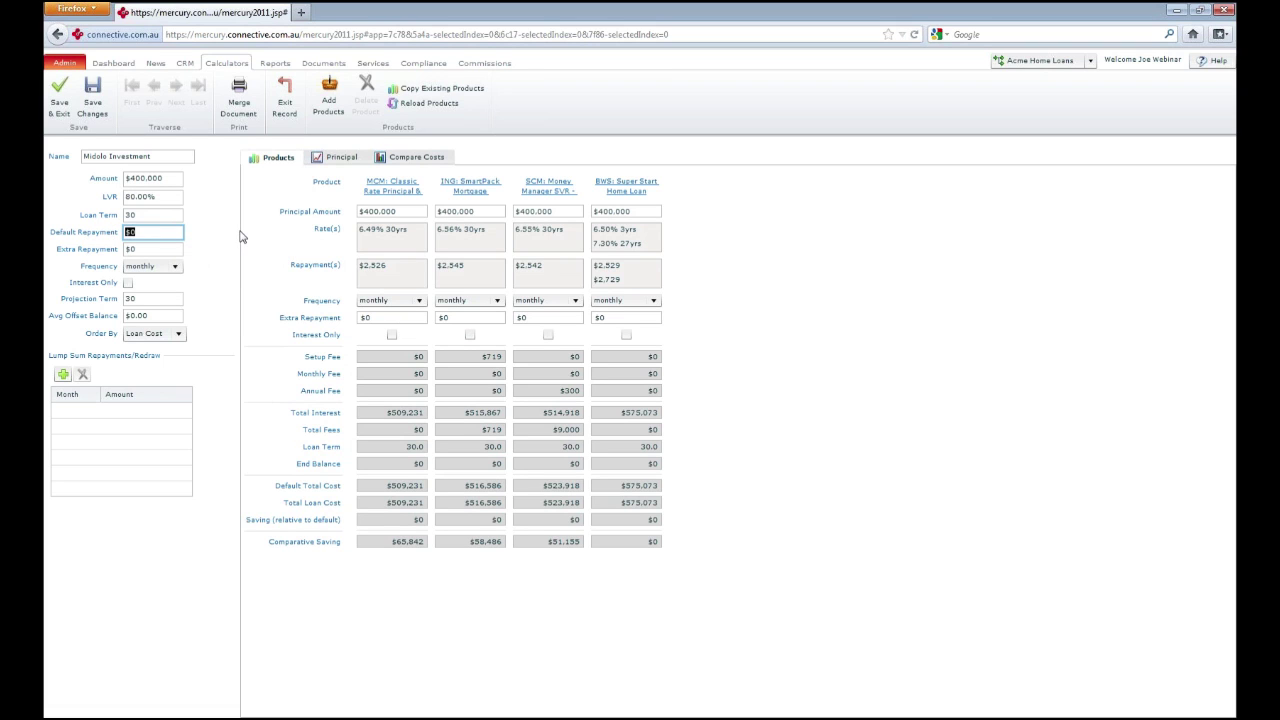
pyautogui.press('Tab')
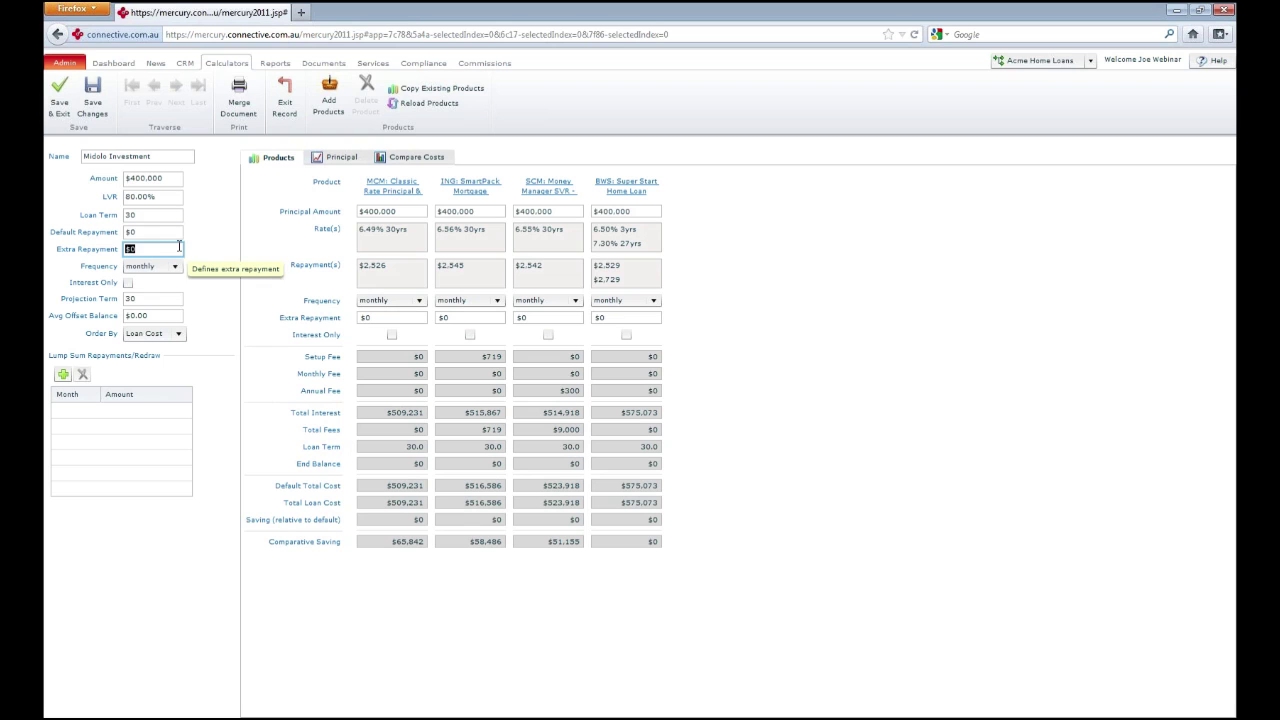
pyautogui.write('200')
pyautogui.press('Tab')
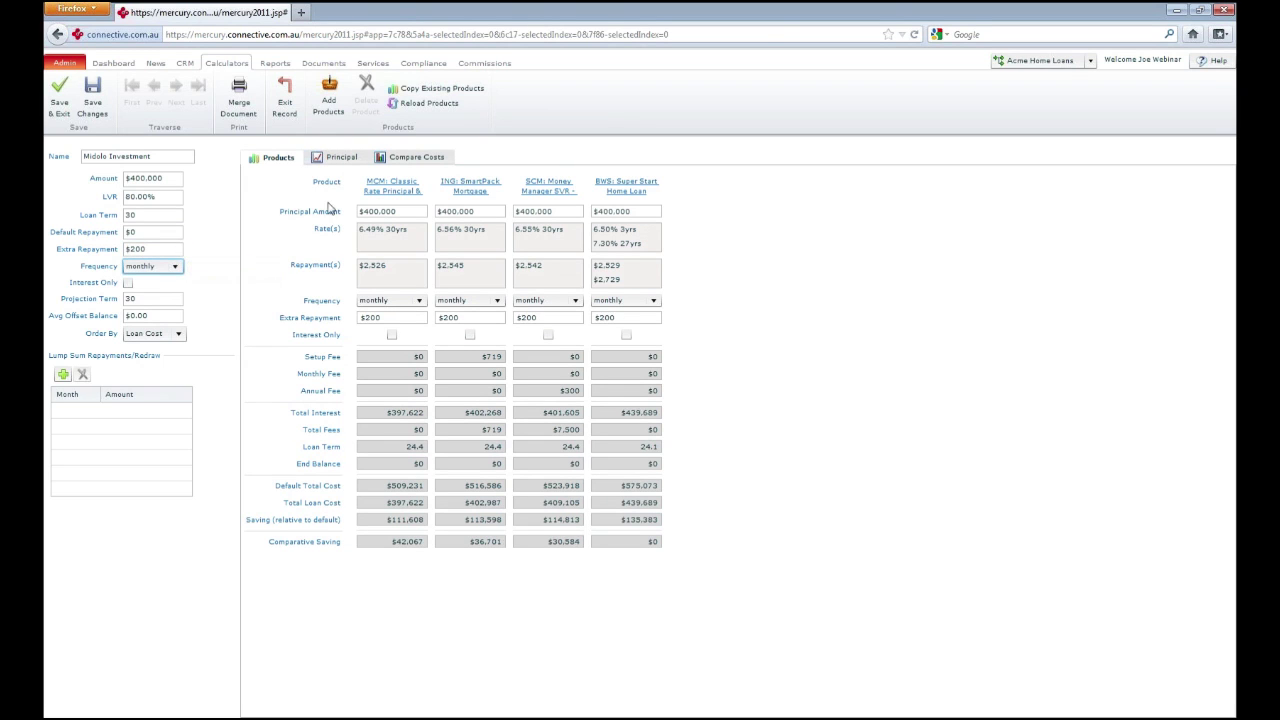
pyautogui.click(350, 160)
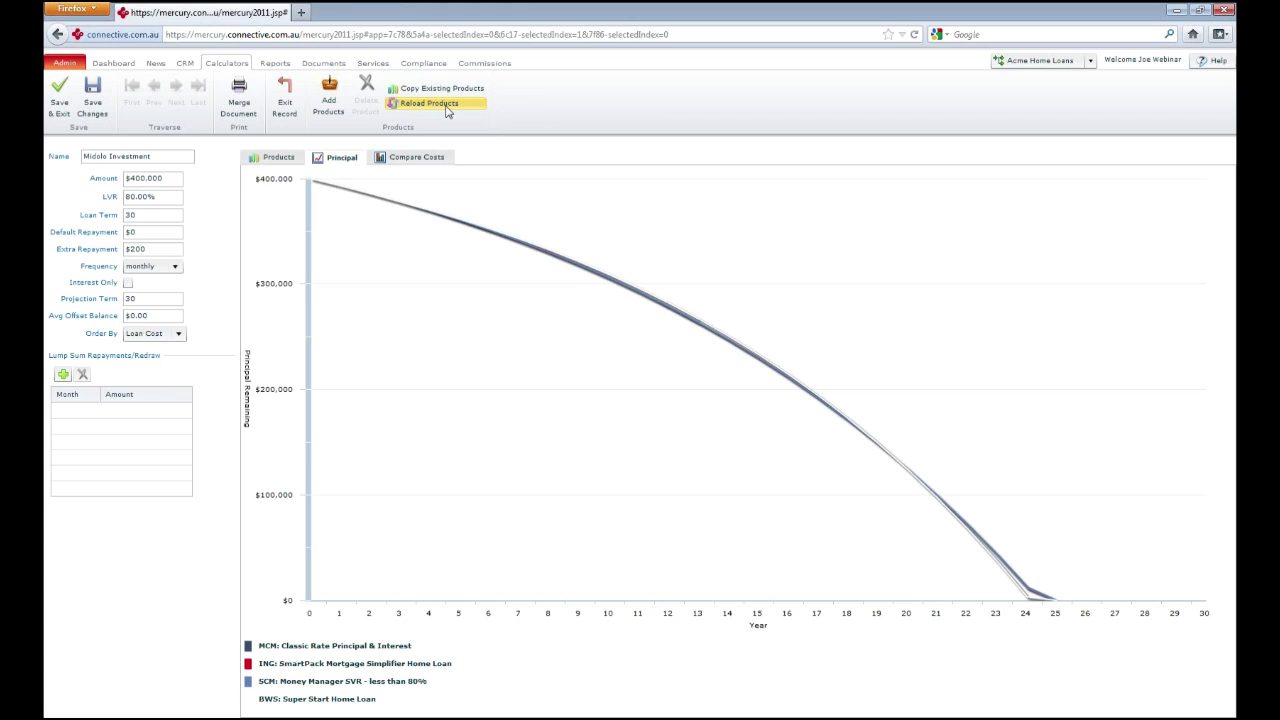
pyautogui.click(61, 102)
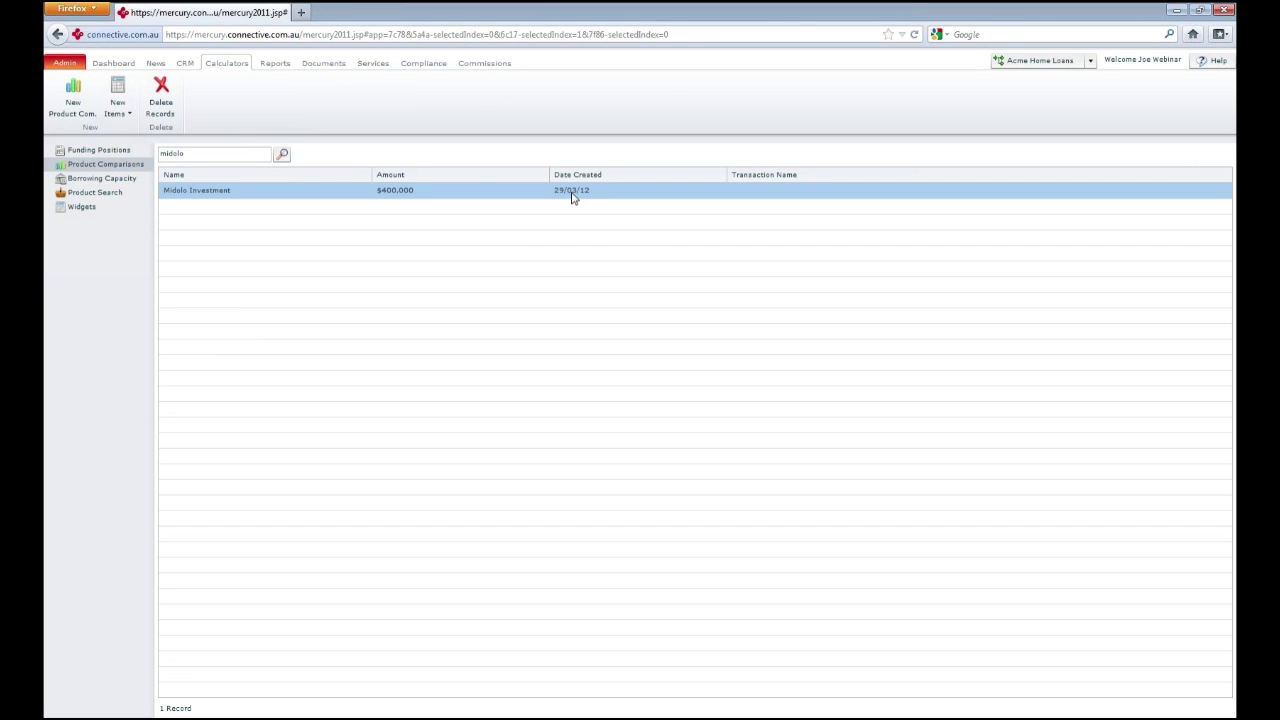
# Open the Midolo Investment calculation from the Borrowing Capacity list
pyautogui.click(95, 182)
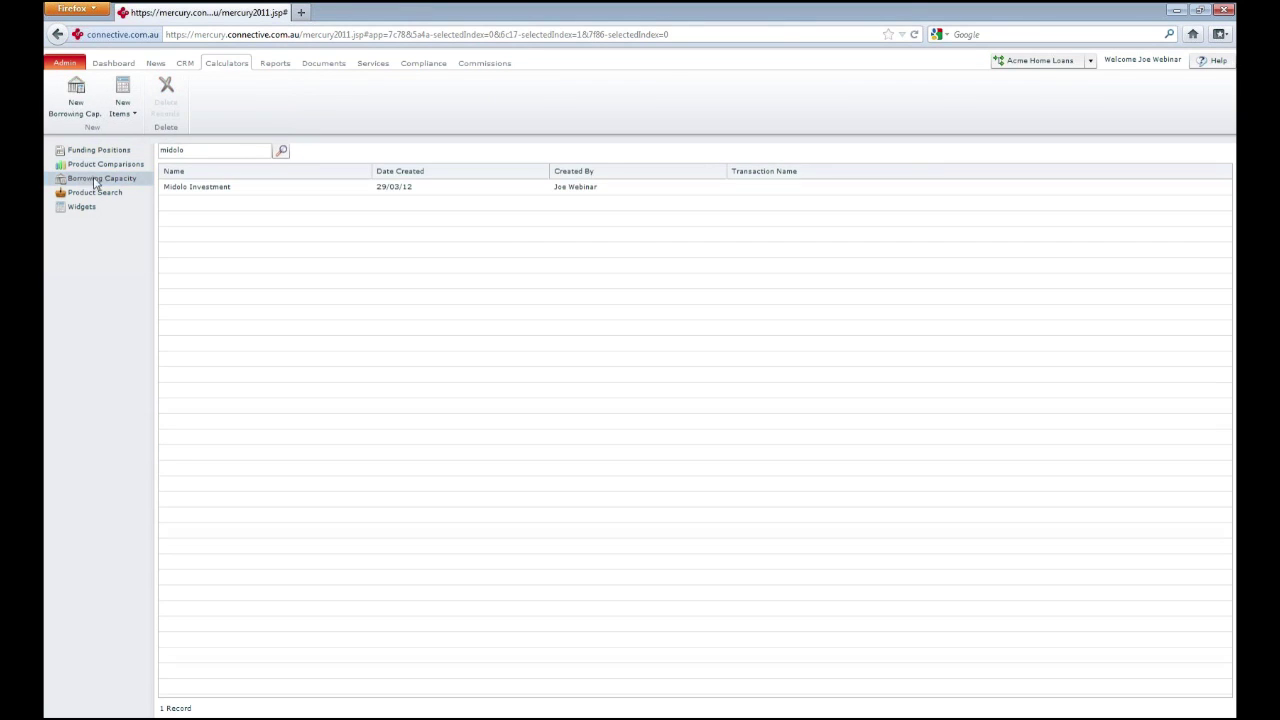
pyautogui.click(199, 189)
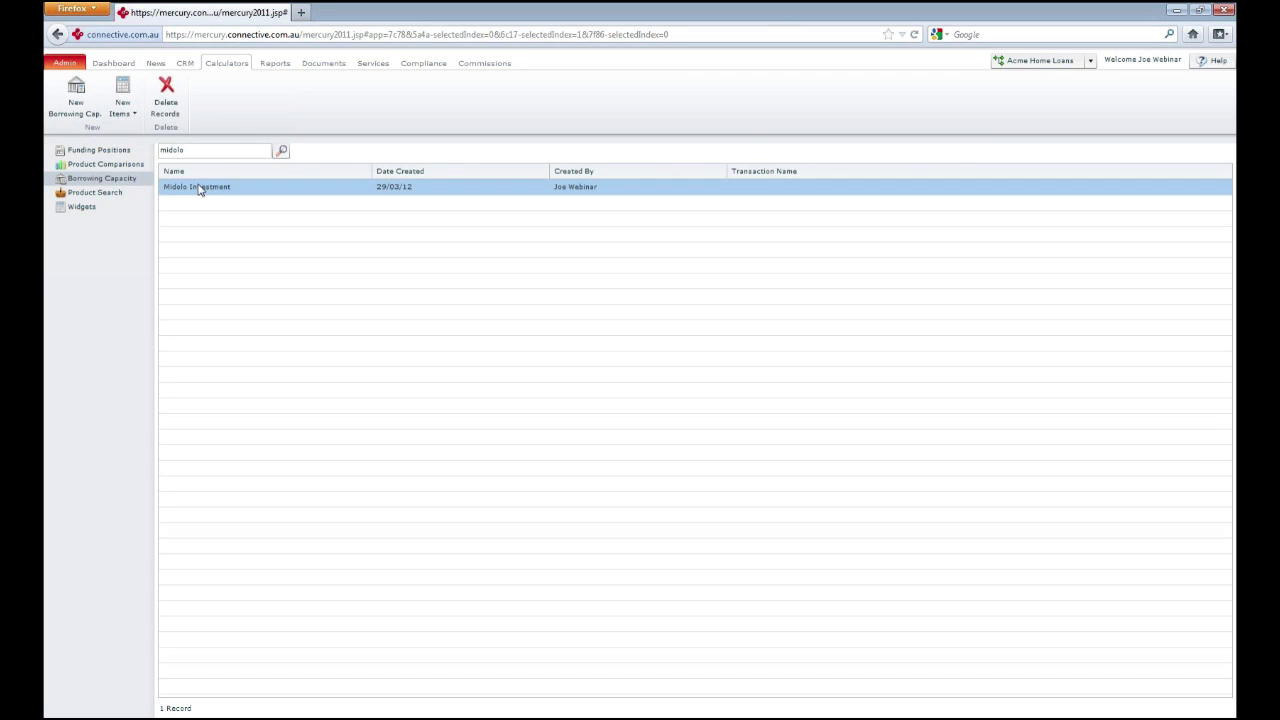
pyautogui.doubleClick(199, 189)
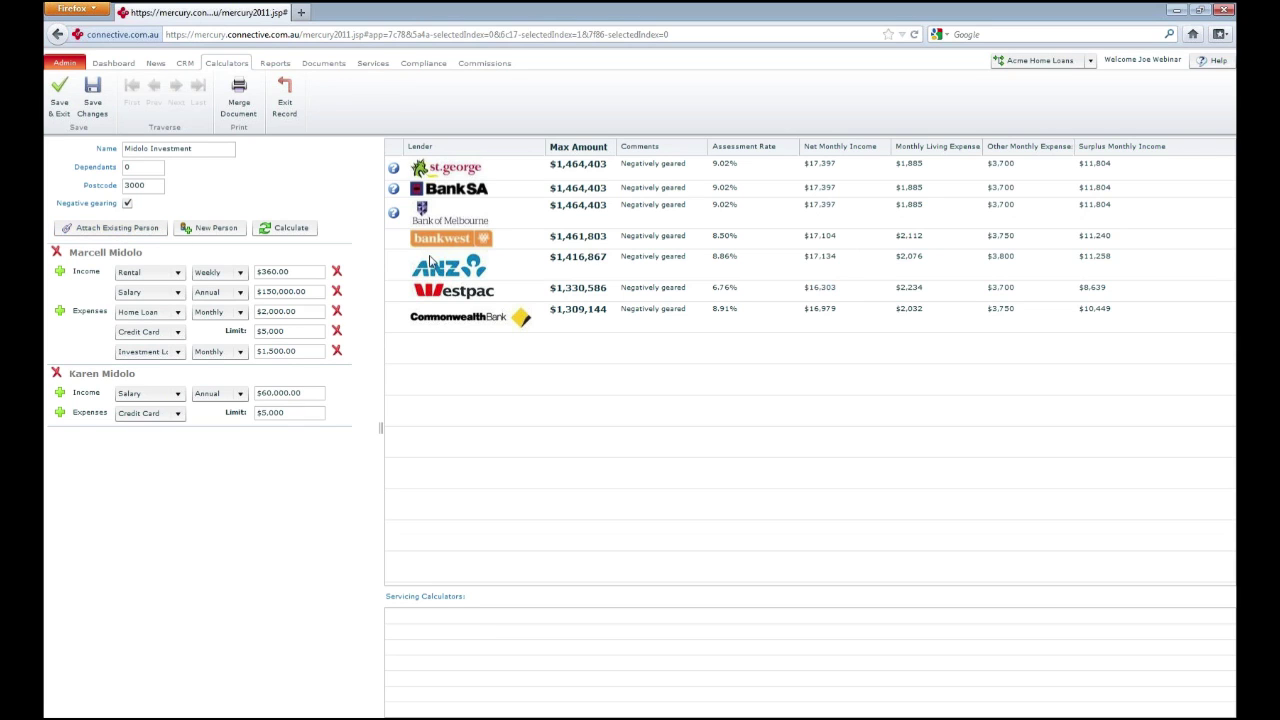
# Untick Negative gearing, recalculate the lender results, then exit the Midolo Investment calculation
pyautogui.click(514, 168)
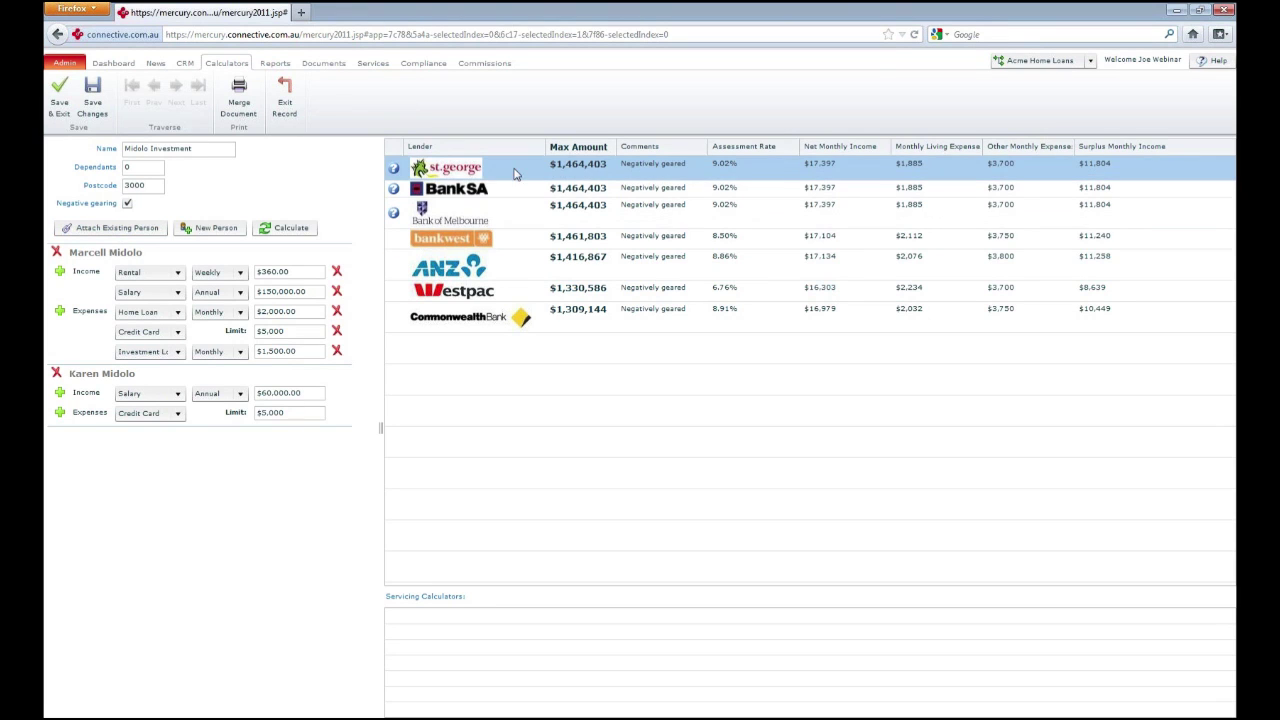
pyautogui.click(127, 203)
pyautogui.click(294, 232)
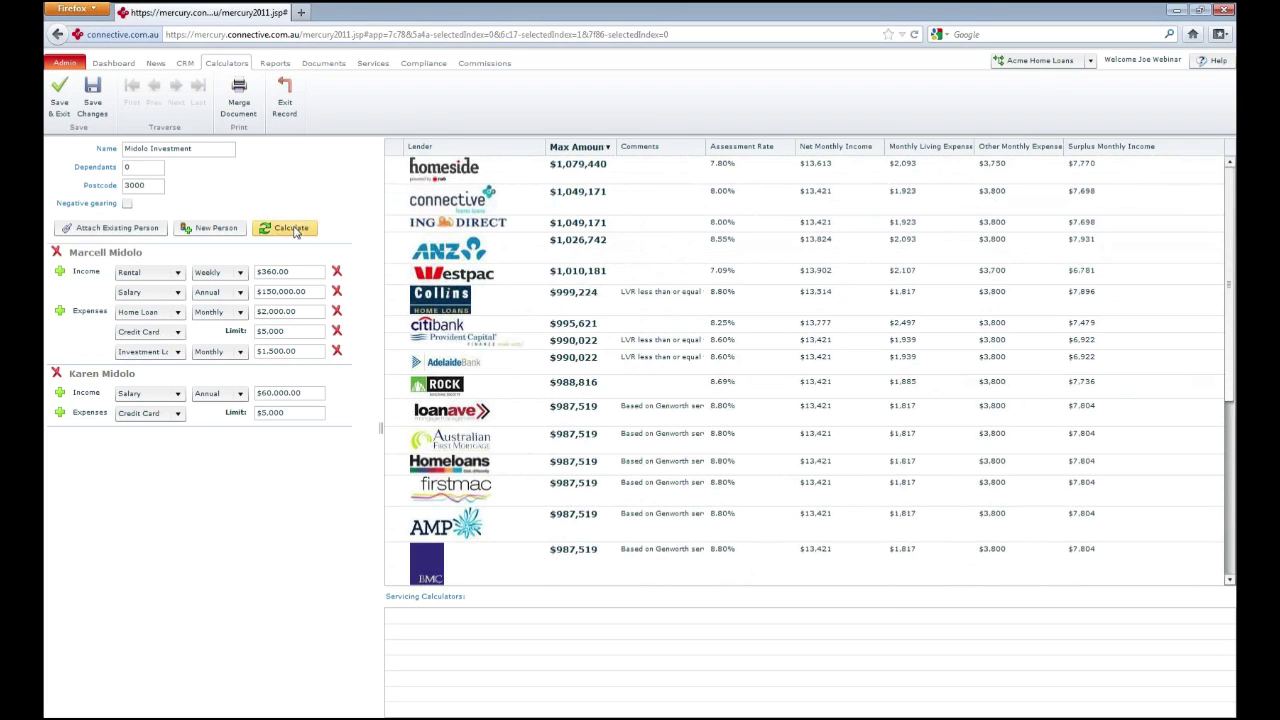
pyautogui.click(295, 231)
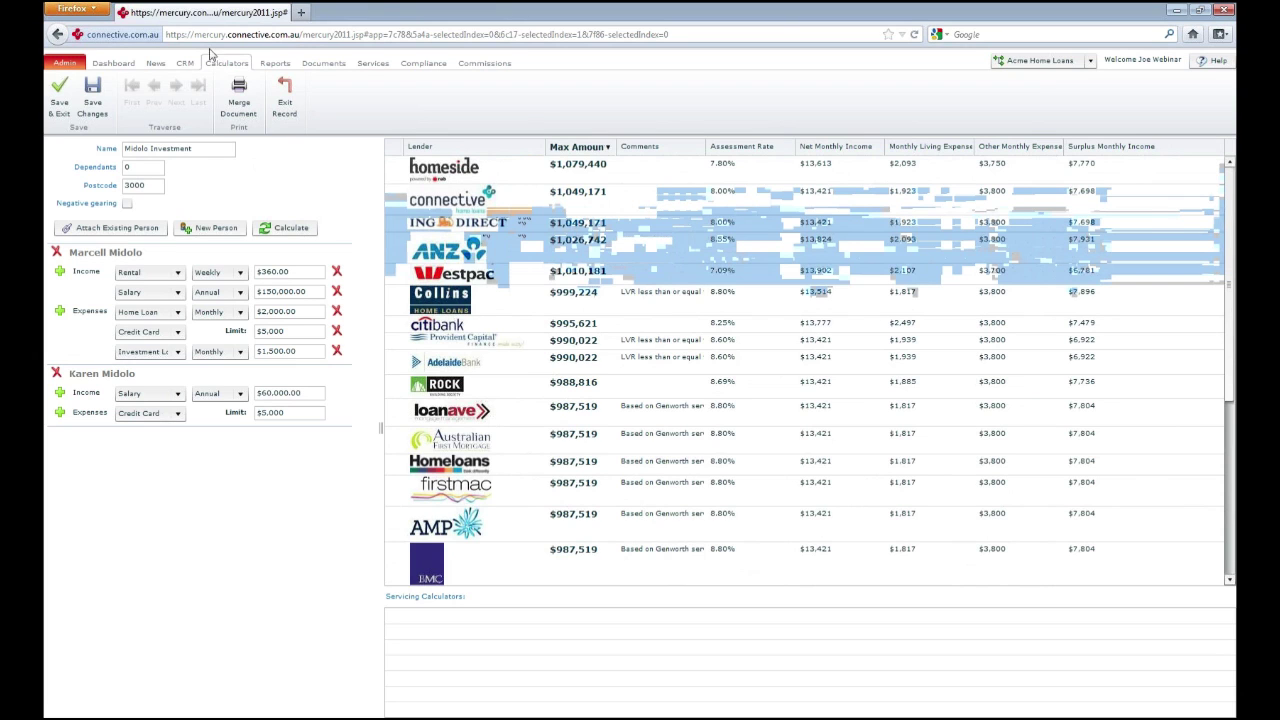
pyautogui.click(287, 101)
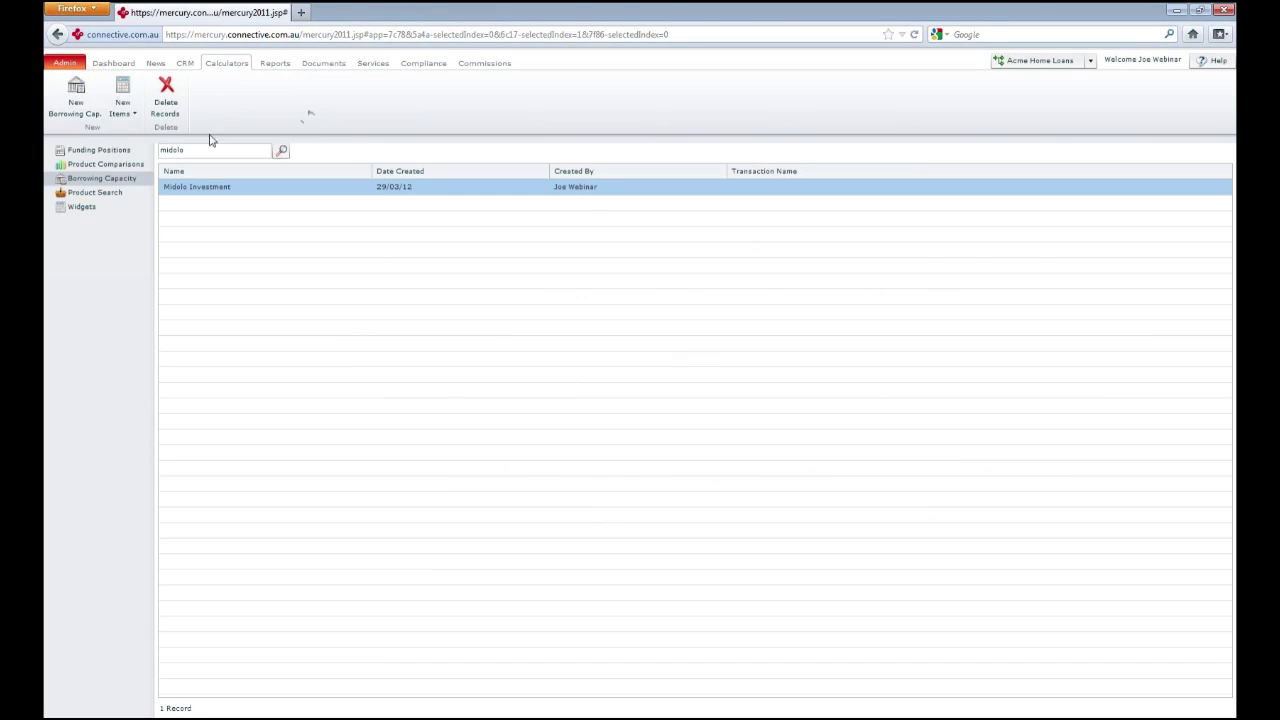
# Open the M & K Midolo Inv Purchase opportunity from CRM and show its Calculations (3)
pyautogui.click(193, 66)
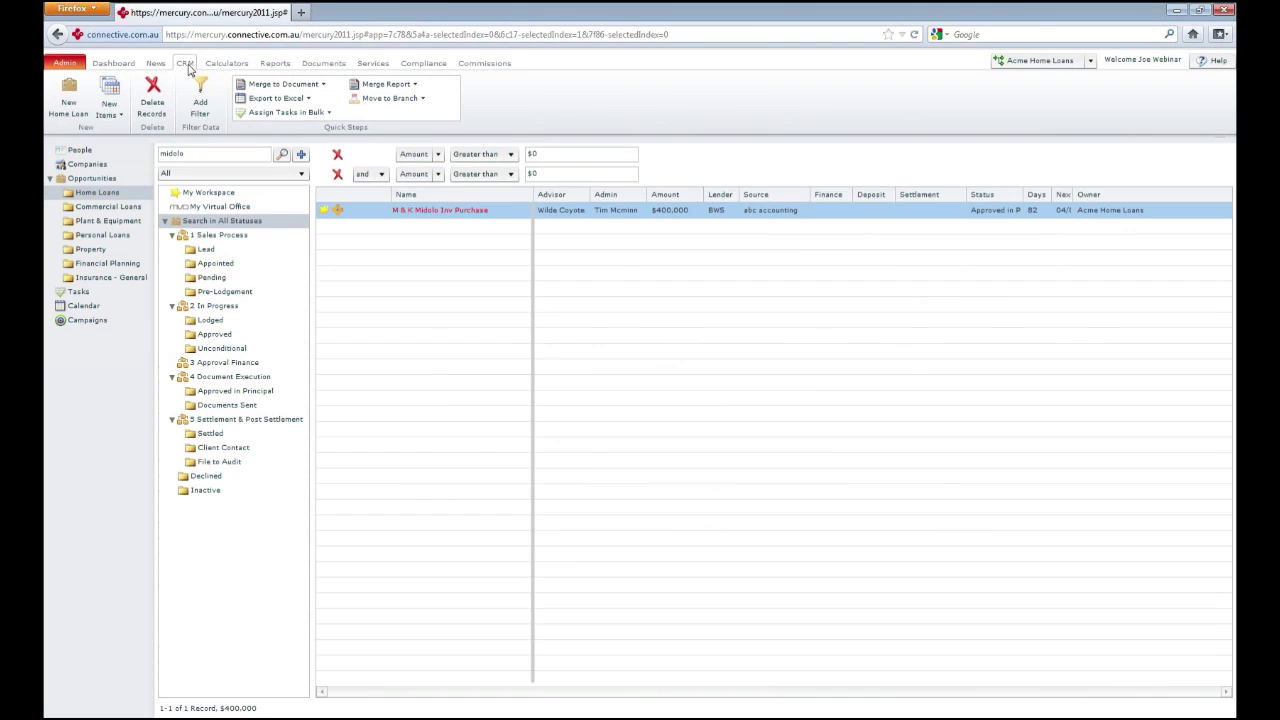
pyautogui.doubleClick(412, 212)
pyautogui.click(96, 279)
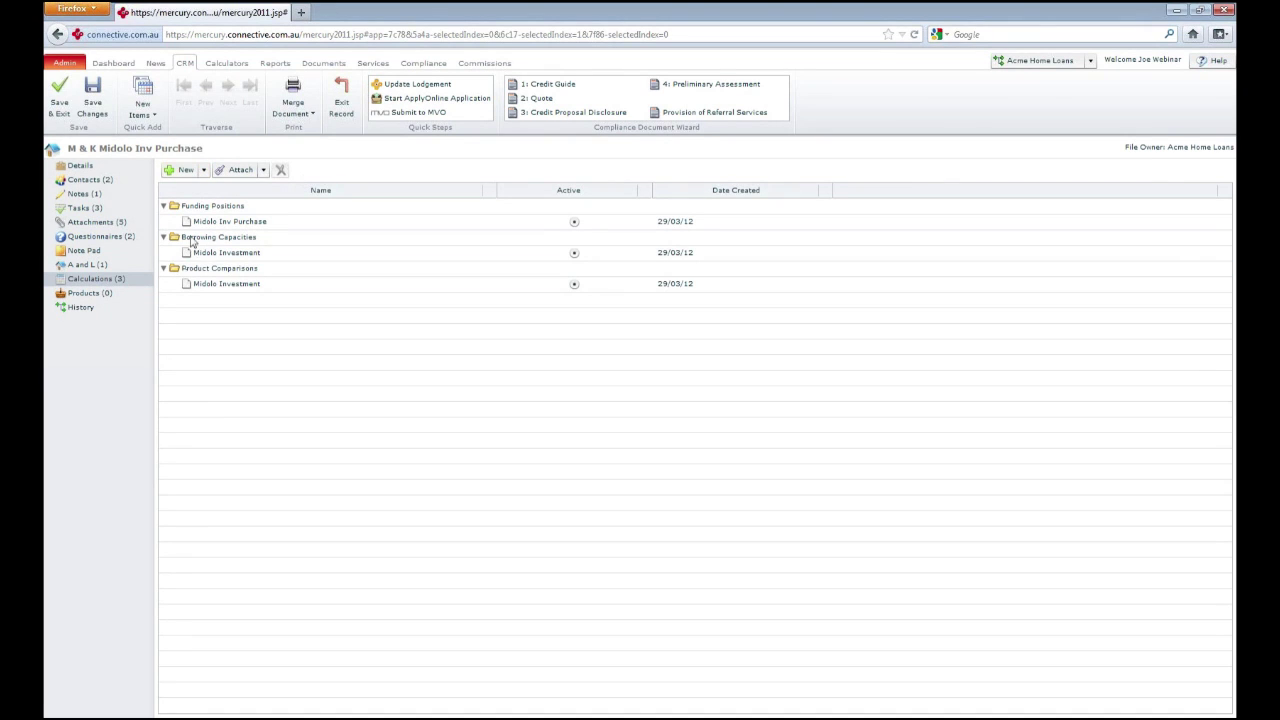
# Select the borrowing capacity entry, then go to Questionnaires and start adding a new questionnaire
pyautogui.click(178, 257)
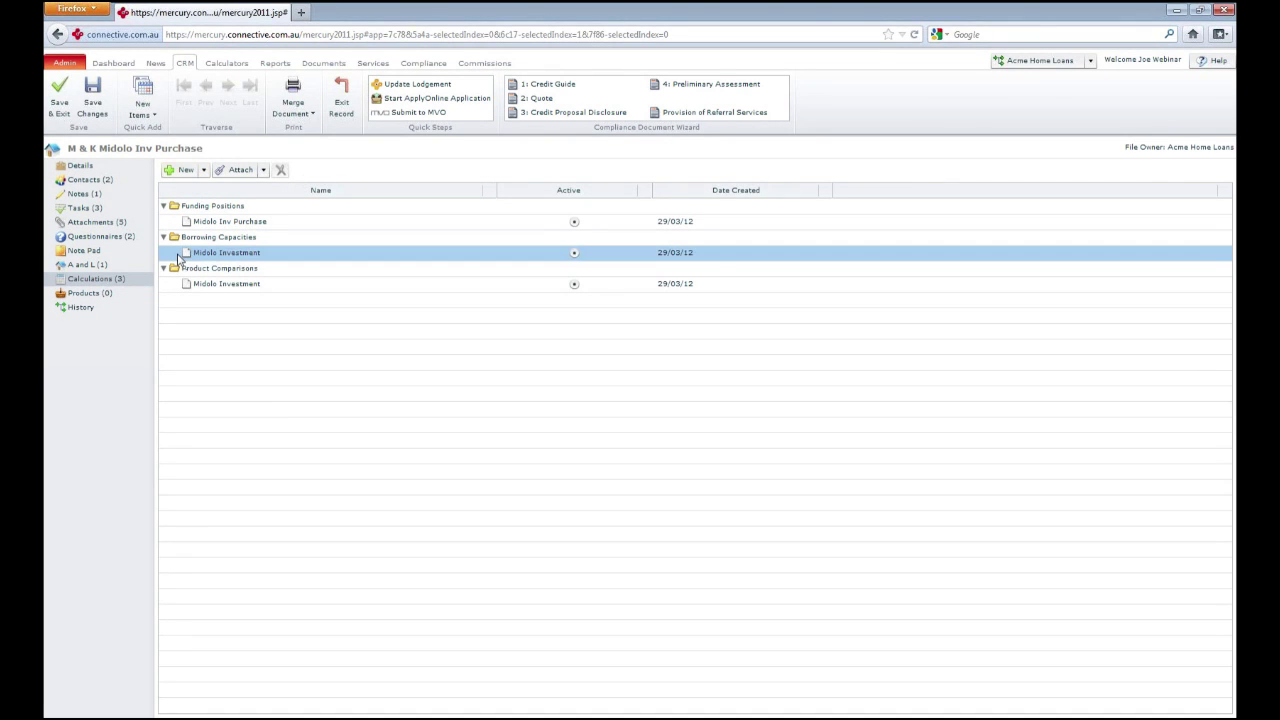
pyautogui.click(107, 242)
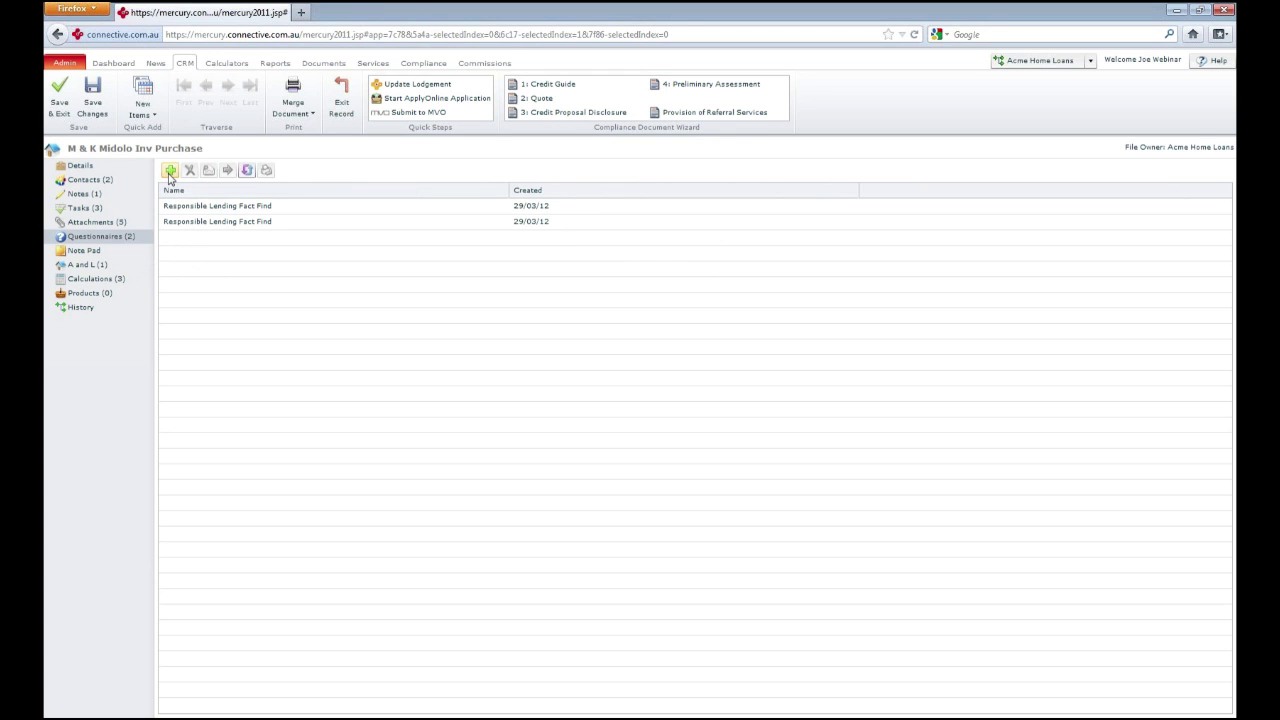
pyautogui.click(169, 172)
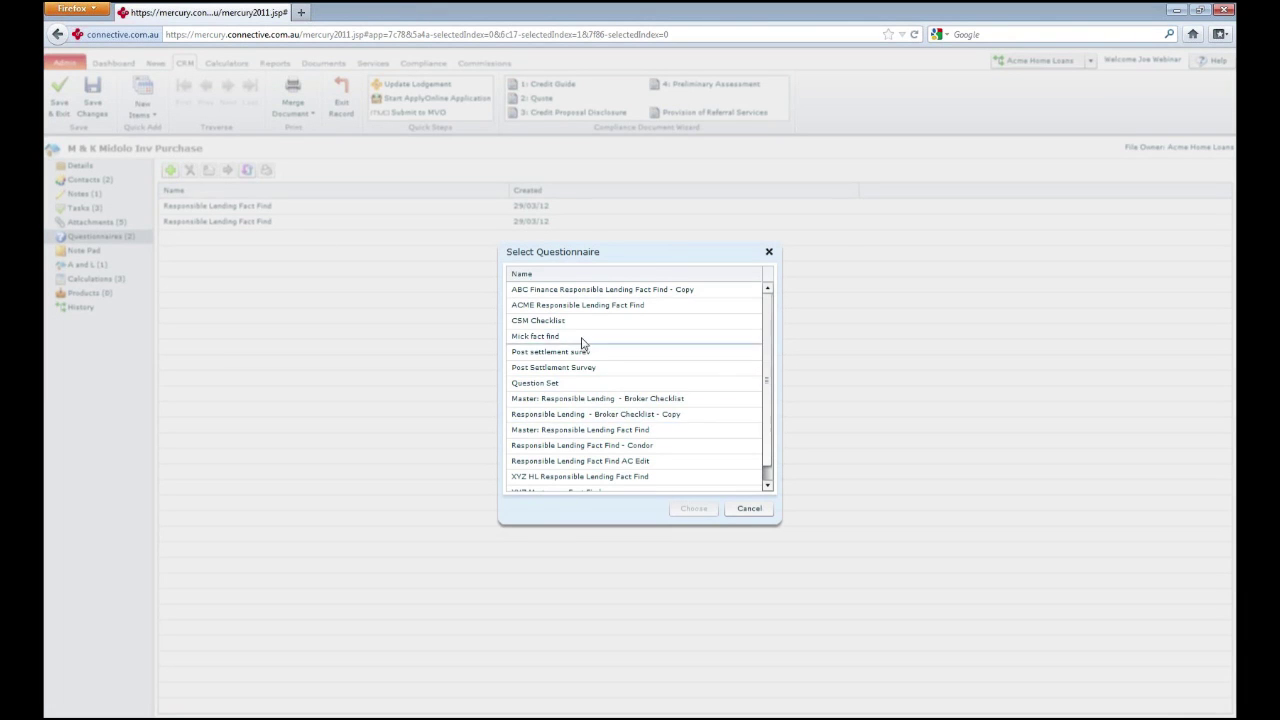
# Add the Master Responsible Lending Fact Find as a third questionnaire and close its blank form
pyautogui.doubleClick(610, 444)
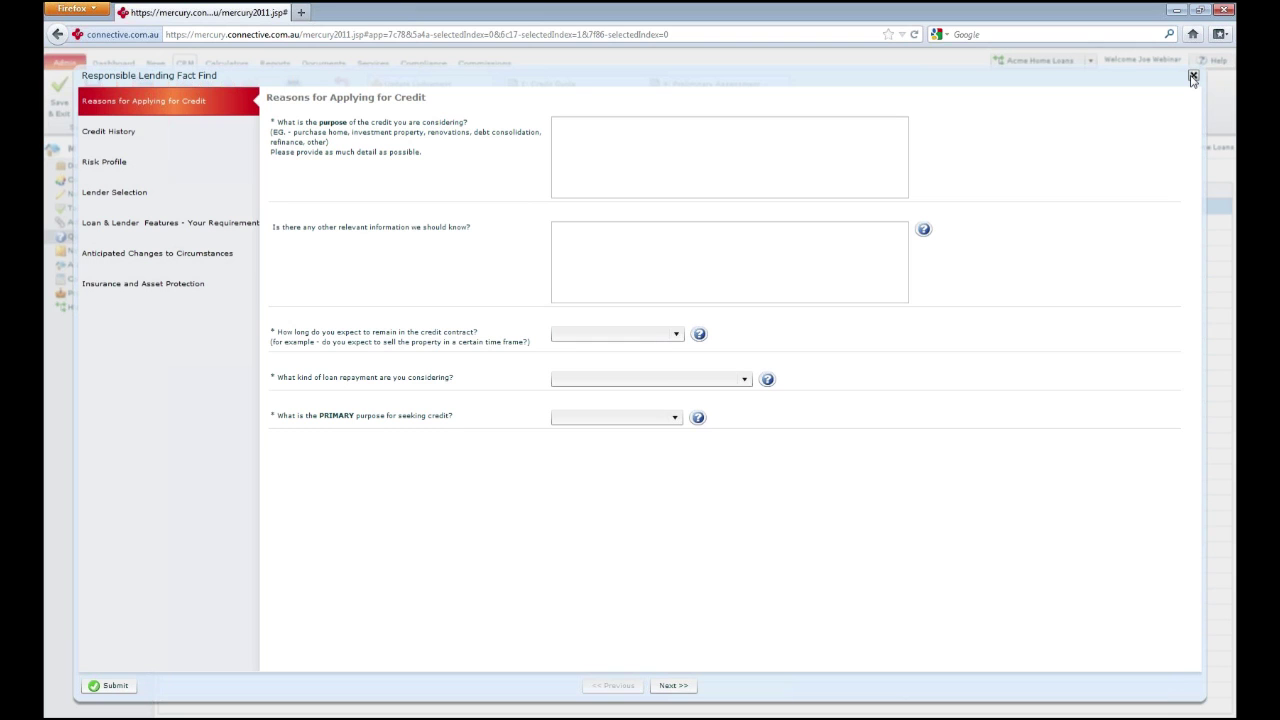
pyautogui.click(1192, 77)
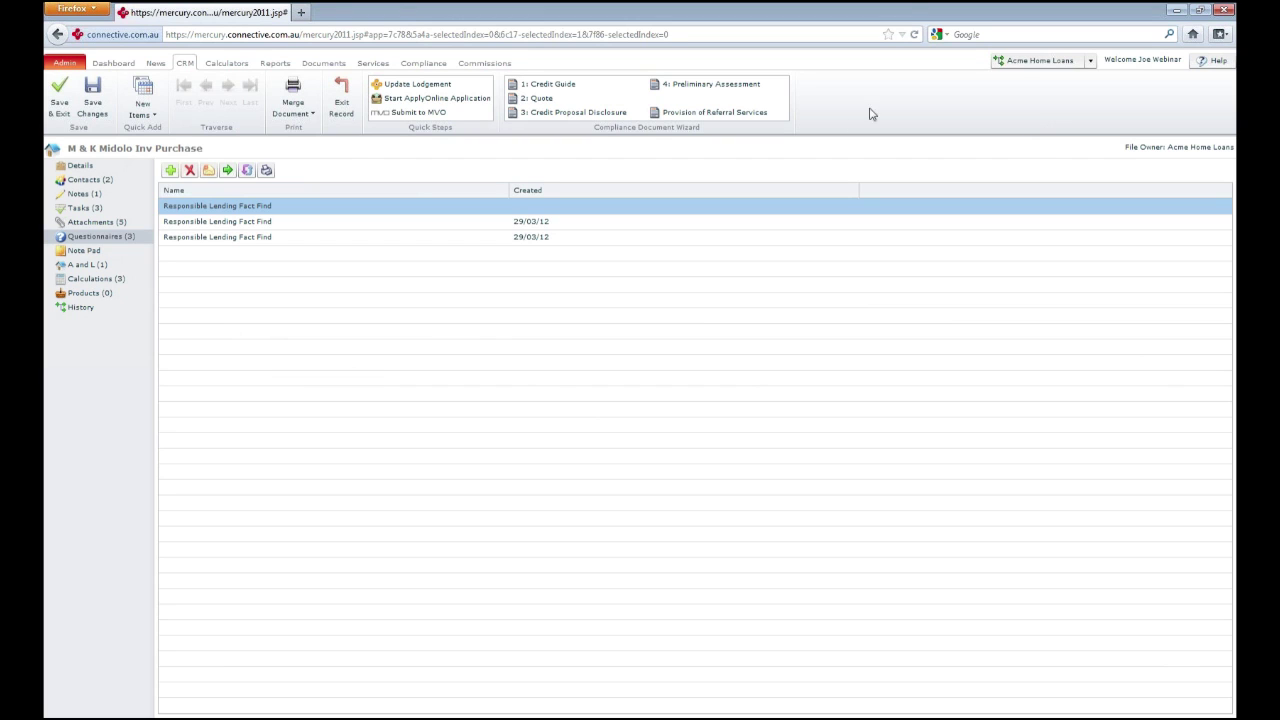
# Email the clients the questionnaire link and launch the Responsible Lending Fact Find's cover page
pyautogui.click(209, 172)
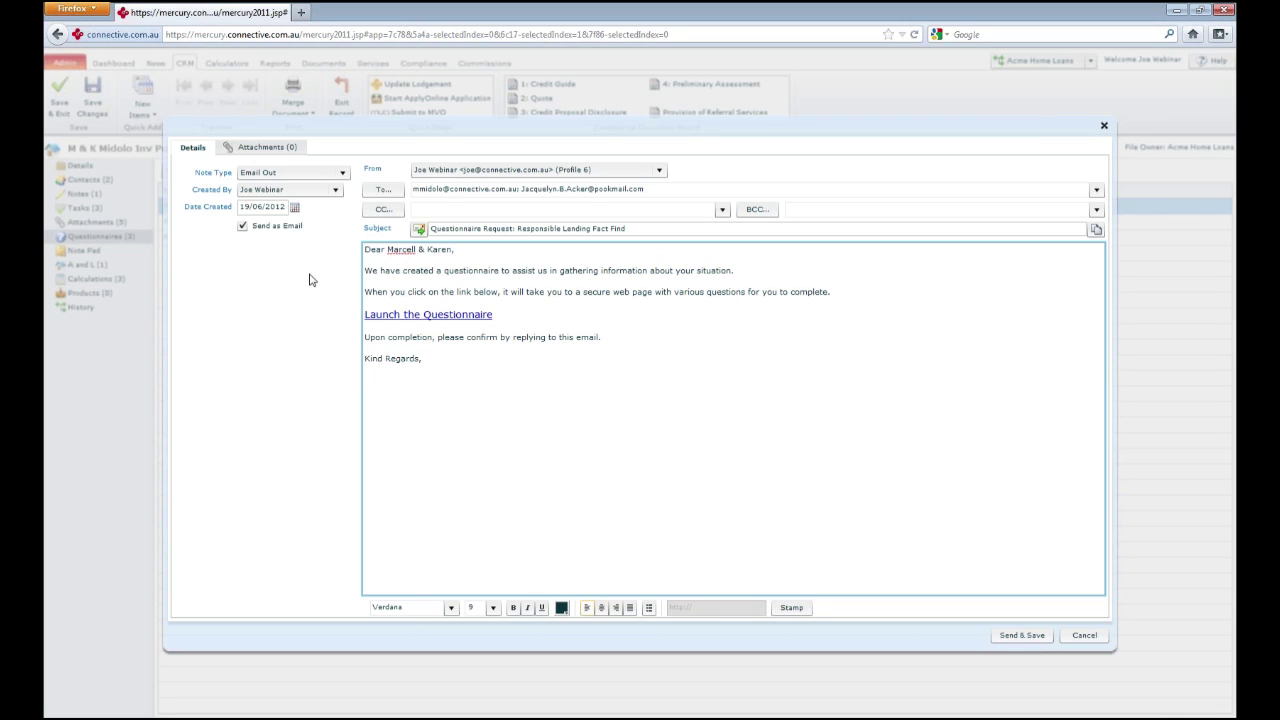
pyautogui.click(410, 316)
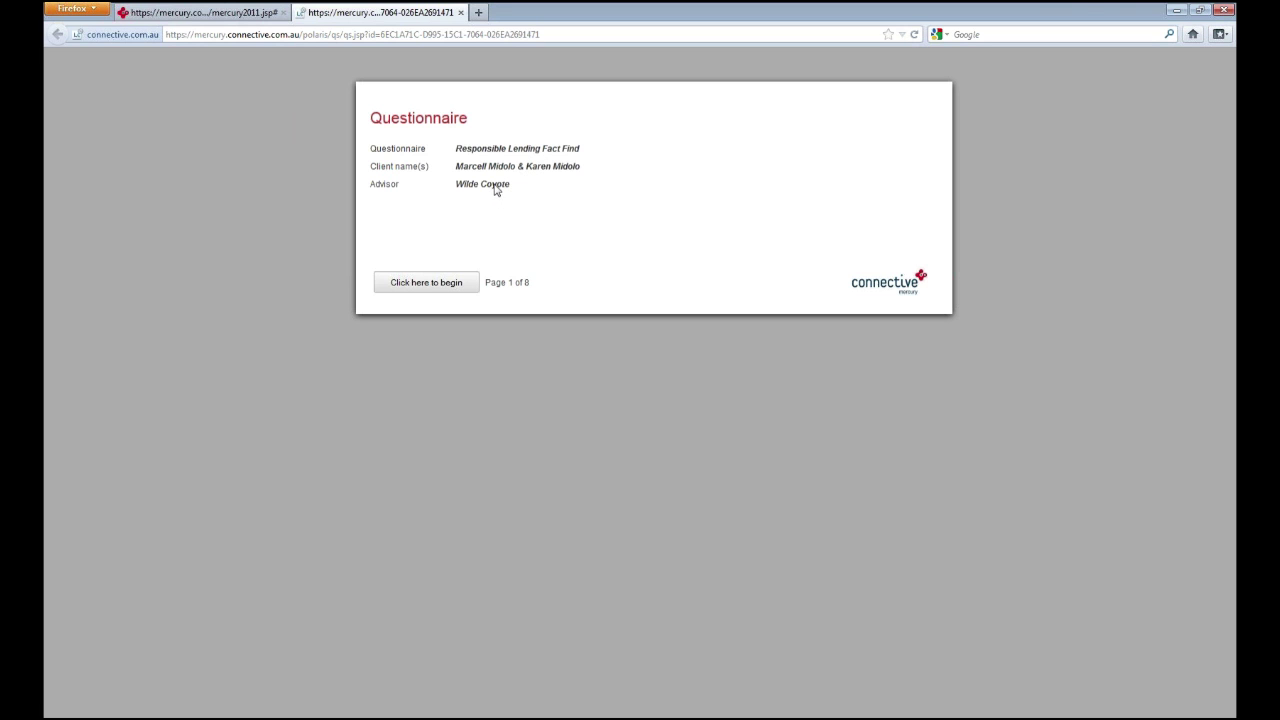
# Begin the questionnaire to preview Reasons for Applying for Credit, then close only that tab
pyautogui.click(441, 285)
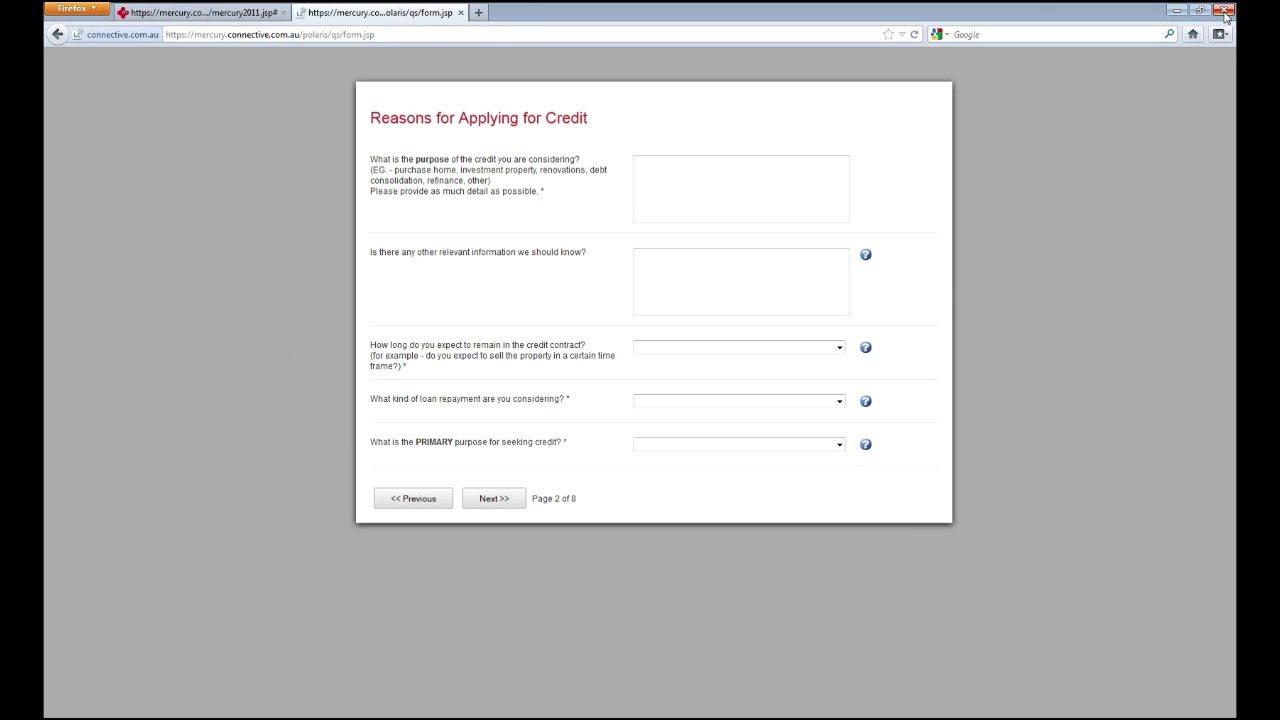
pyautogui.click(1224, 10)
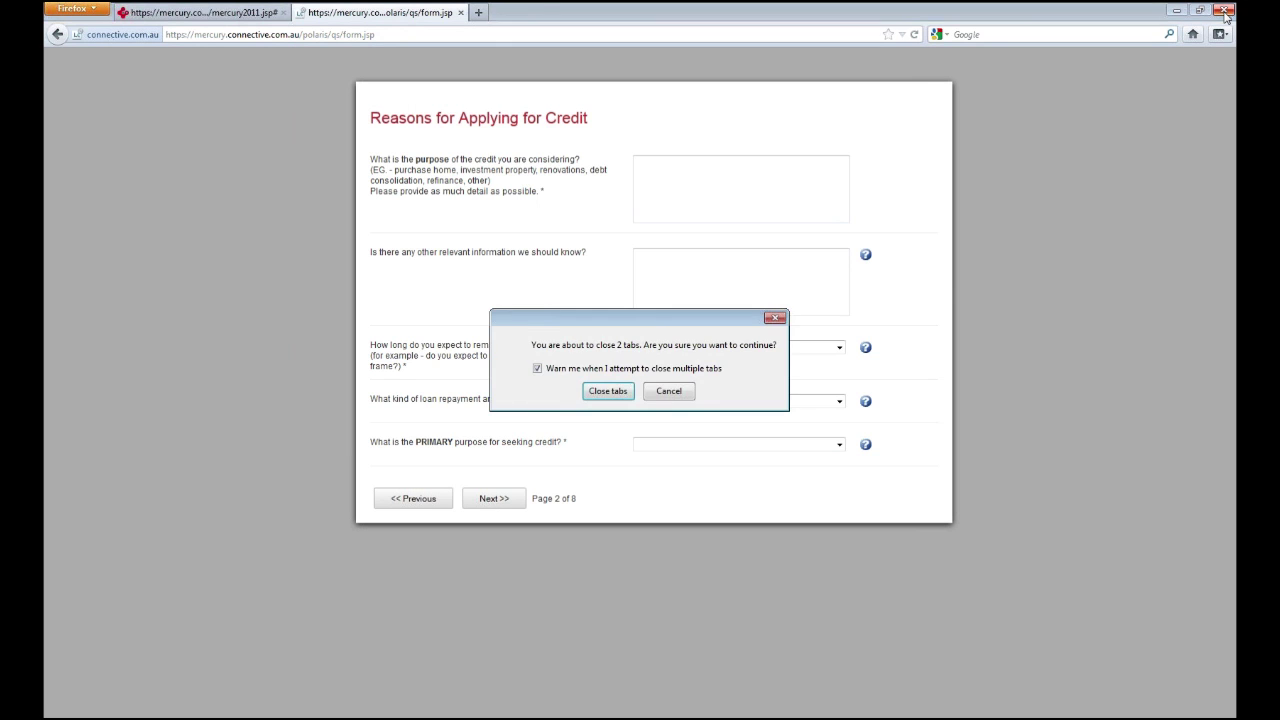
pyautogui.click(668, 391)
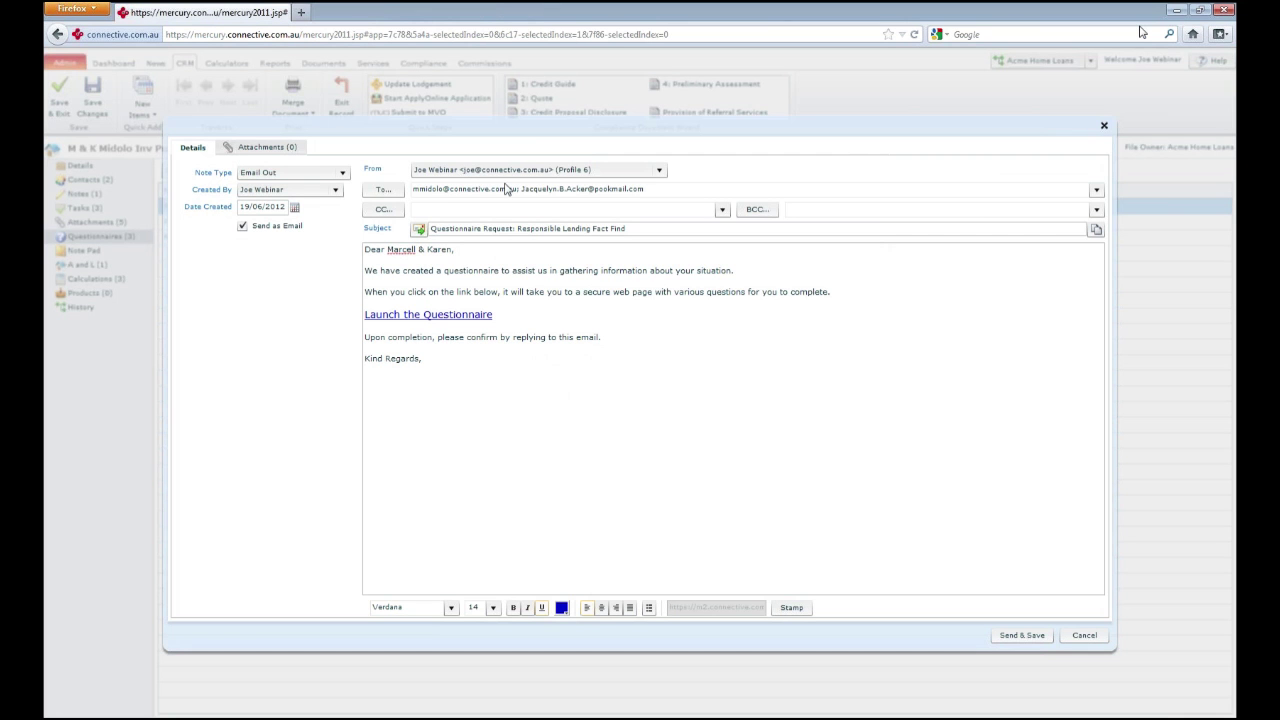
pyautogui.click(461, 12)
# Close the questionnaire email and choose '4: Preliminary Assessment' in the Compliance Document Wizard
pyautogui.click(1104, 126)
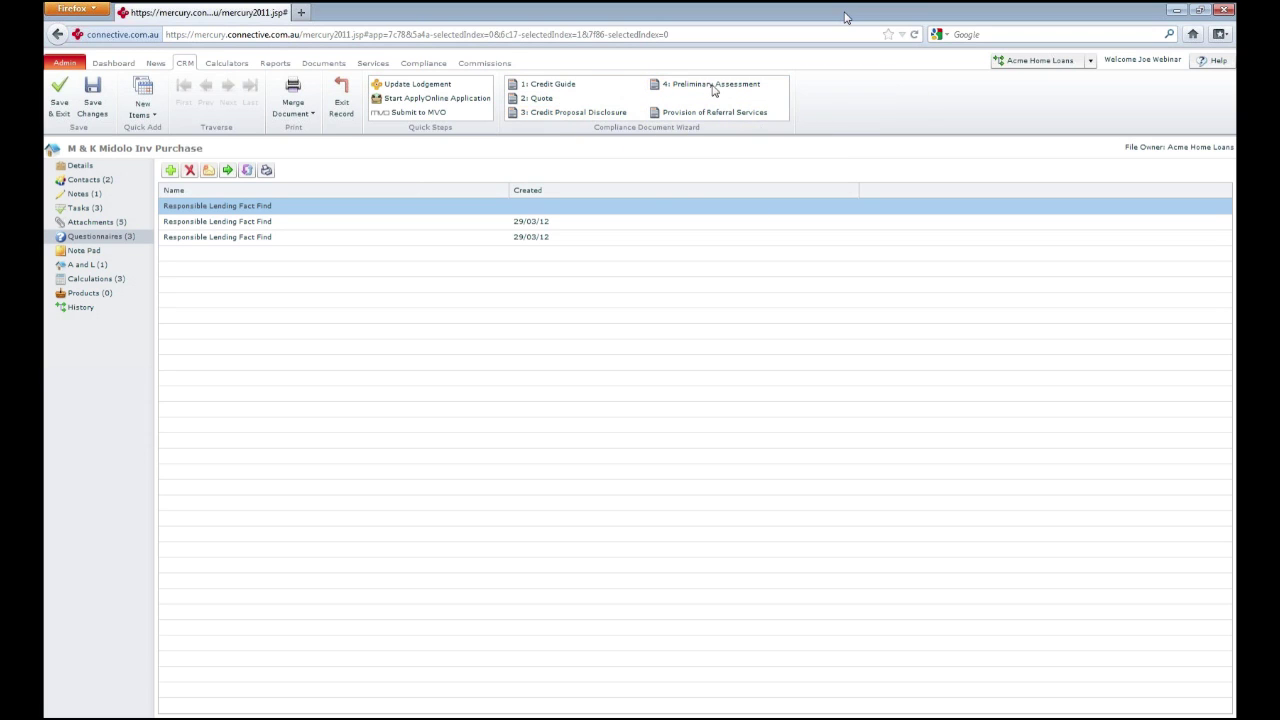
pyautogui.click(714, 88)
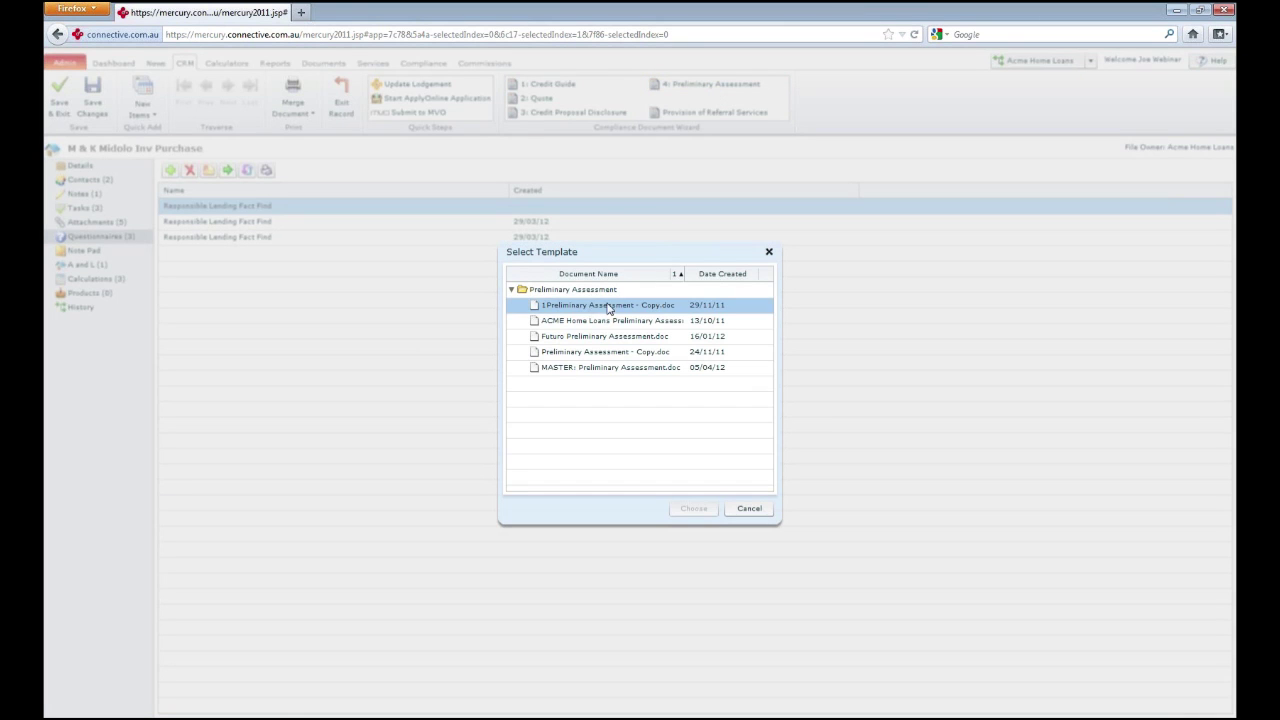
# Generate the document from MASTER: Preliminary Assessment.doc and open it in Microsoft Word
pyautogui.click(605, 370)
pyautogui.click(692, 508)
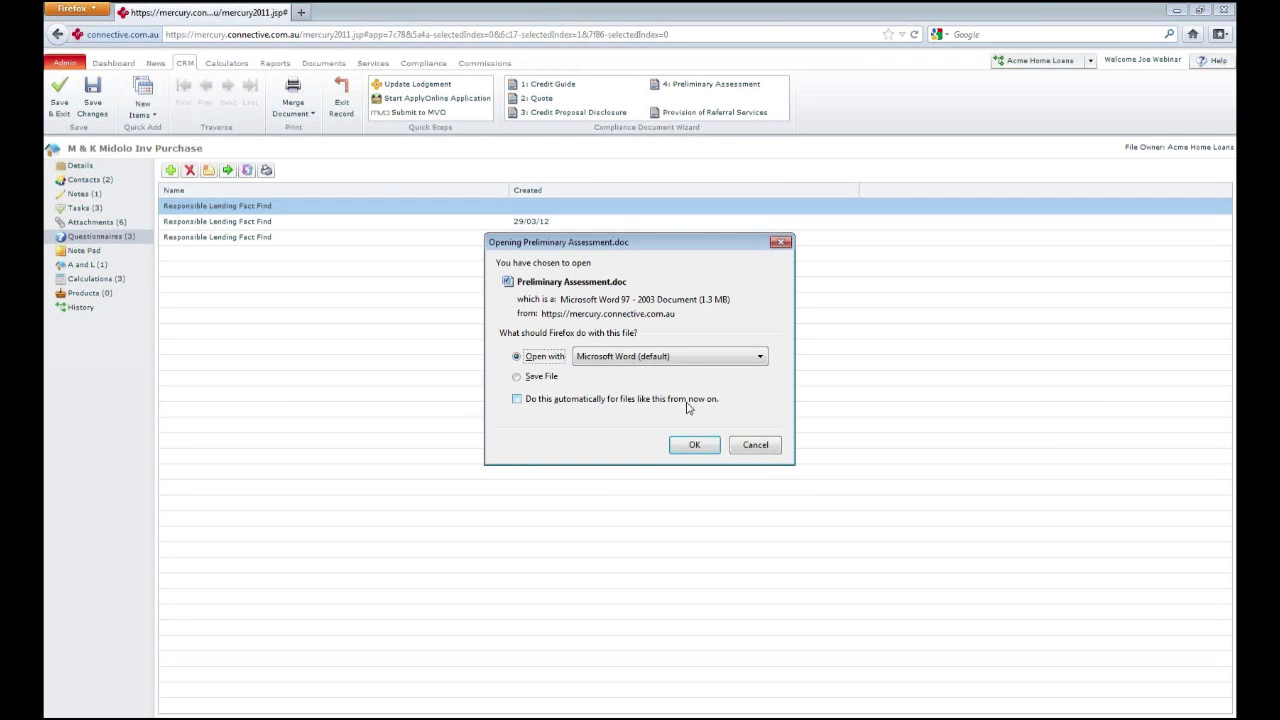
pyautogui.click(695, 445)
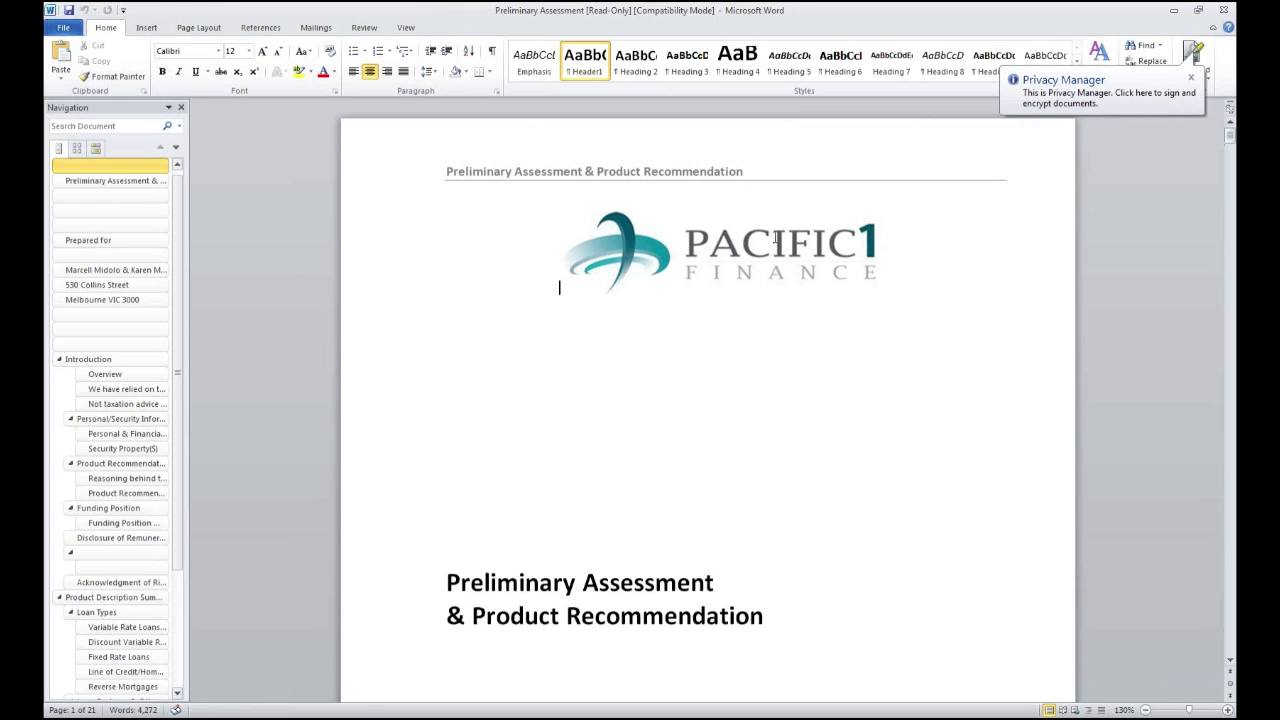
# Scroll through the Preliminary Assessment from Product Recommendation down to the Appendix A fact-find table
pyautogui.scroll(-2, 806, 354)
pyautogui.scroll(-6, 807, 355)
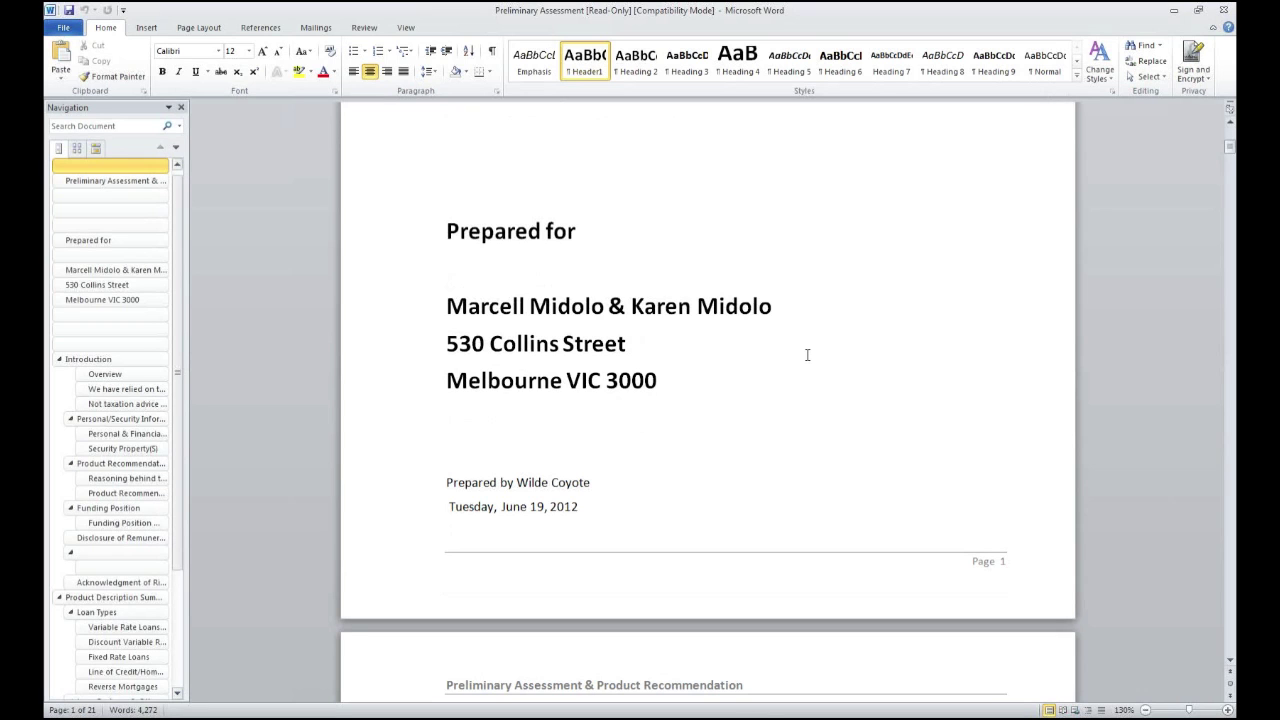
pyautogui.scroll(-10, 807, 355)
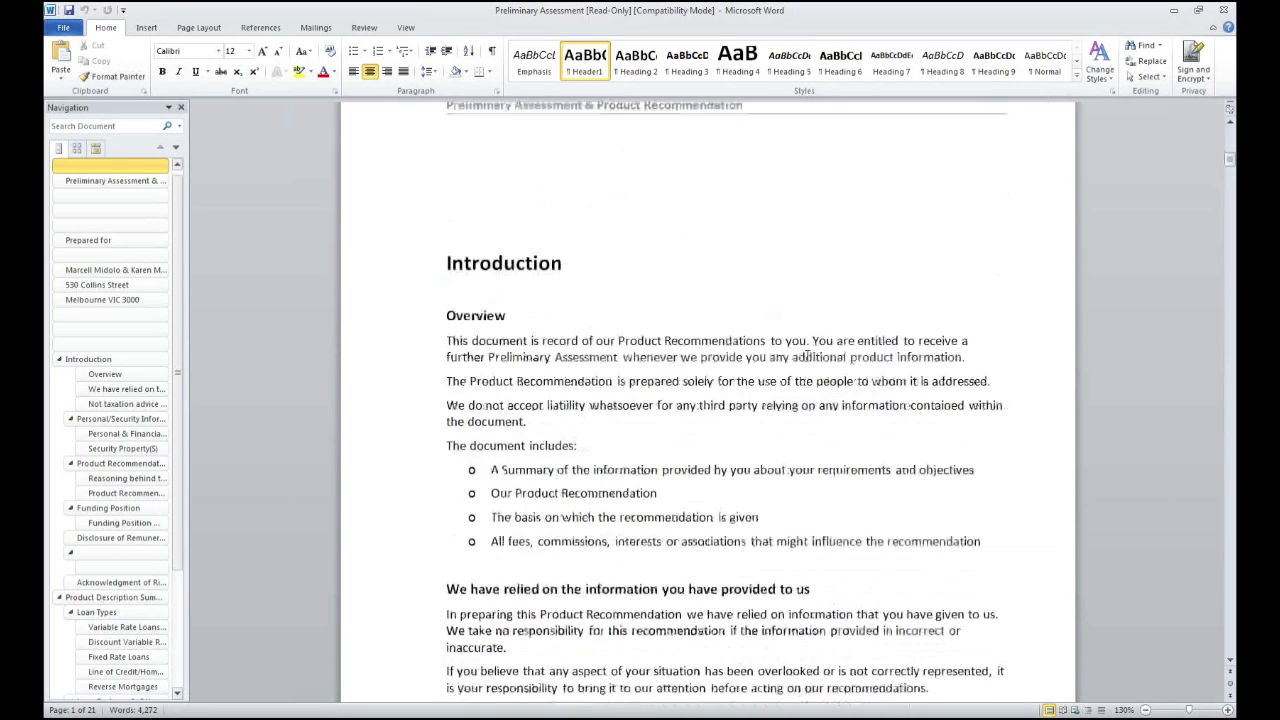
pyautogui.scroll(-13, 807, 355)
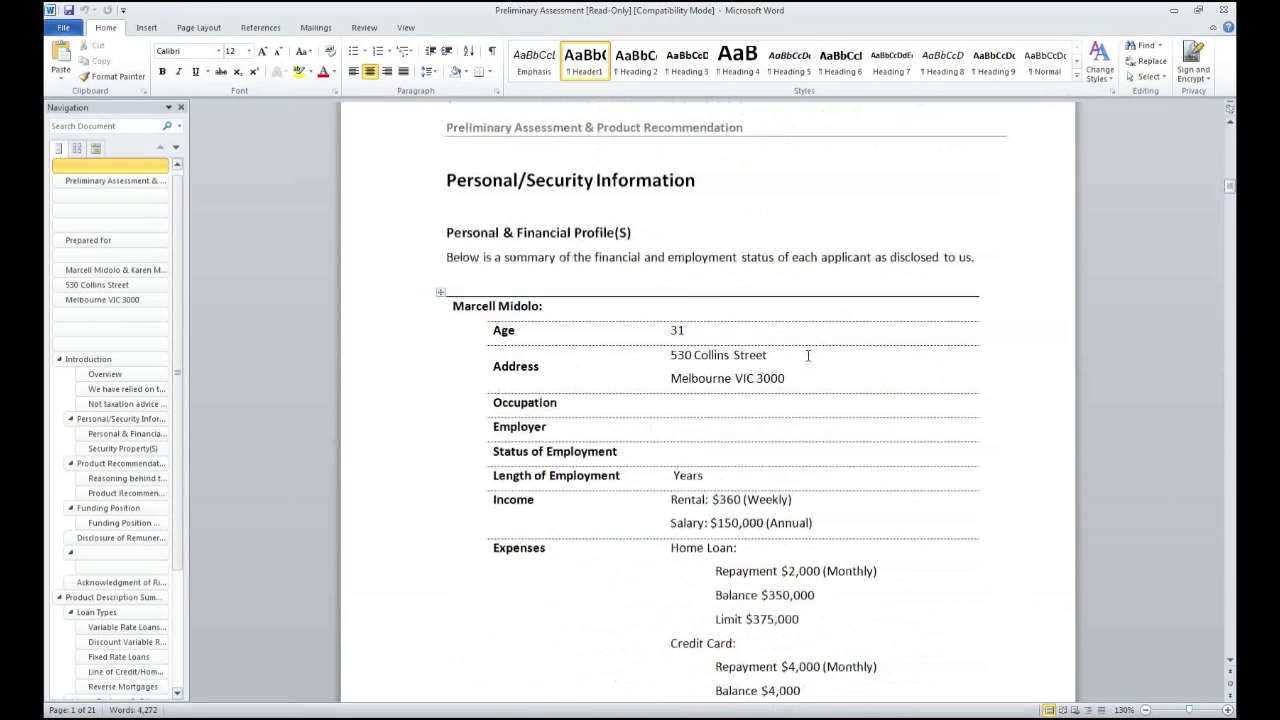
pyautogui.scroll(-1, 807, 355)
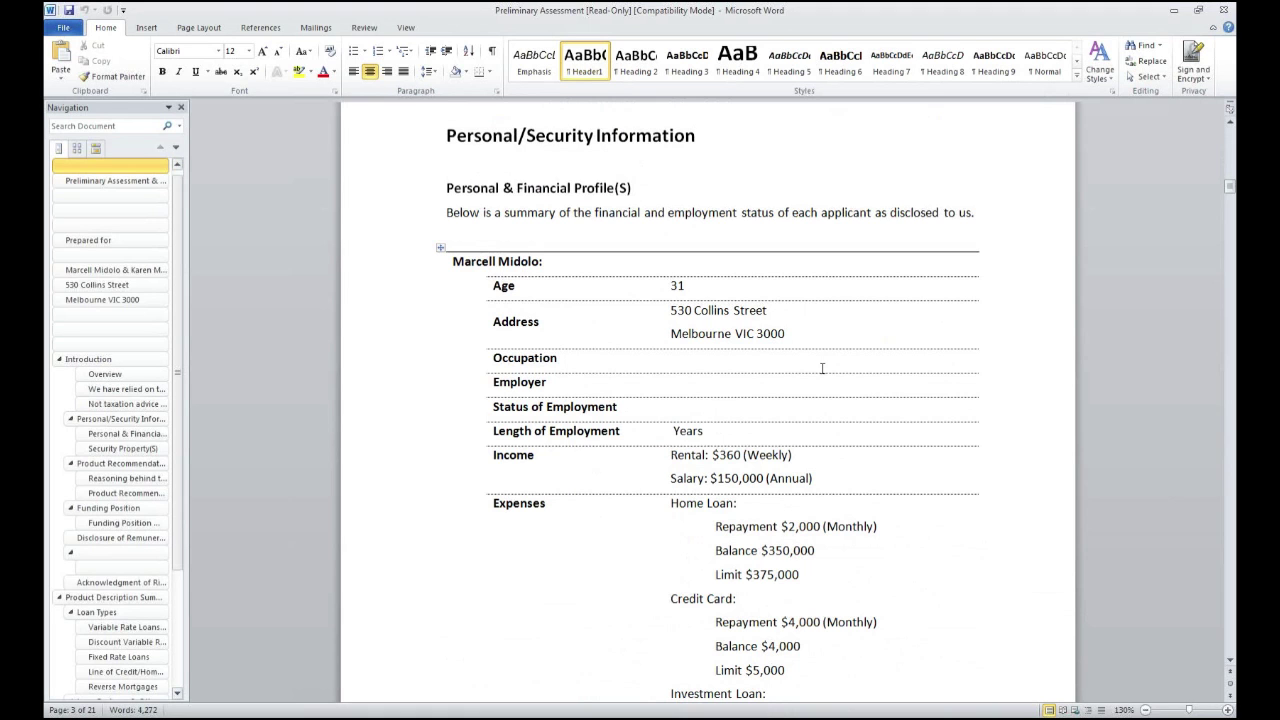
pyautogui.scroll(-12, 822, 368)
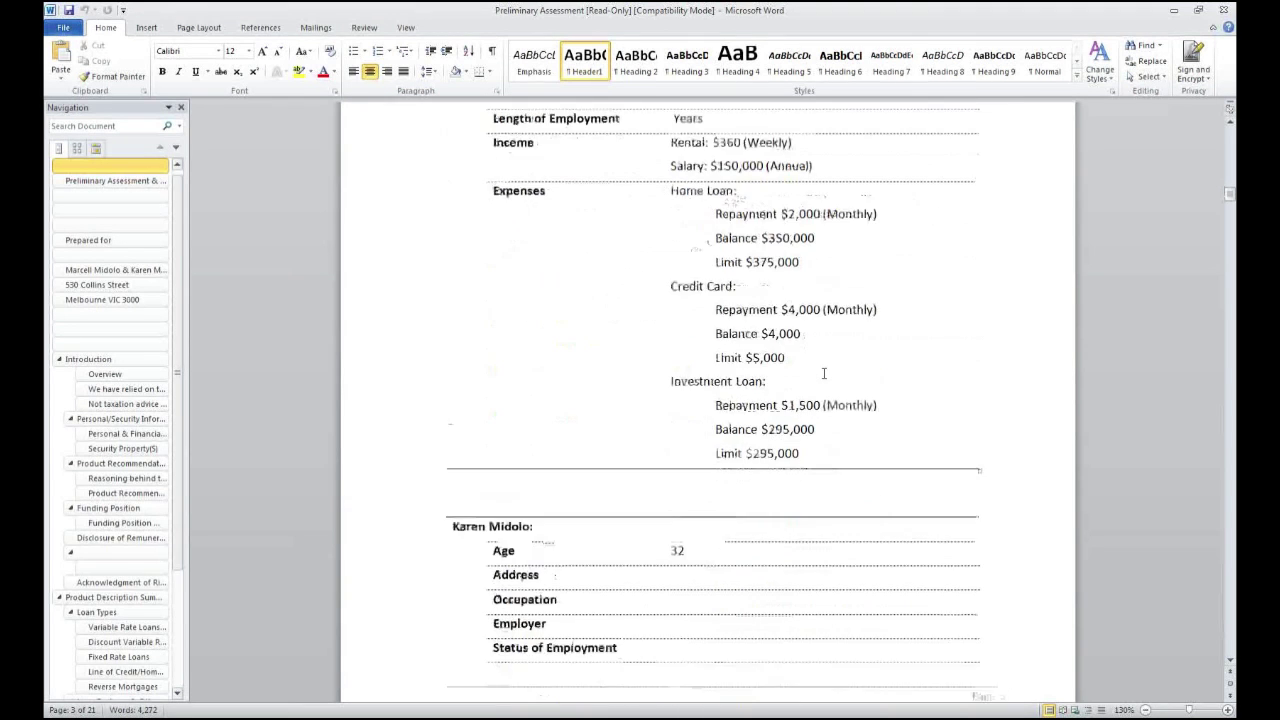
pyautogui.scroll(-10, 824, 379)
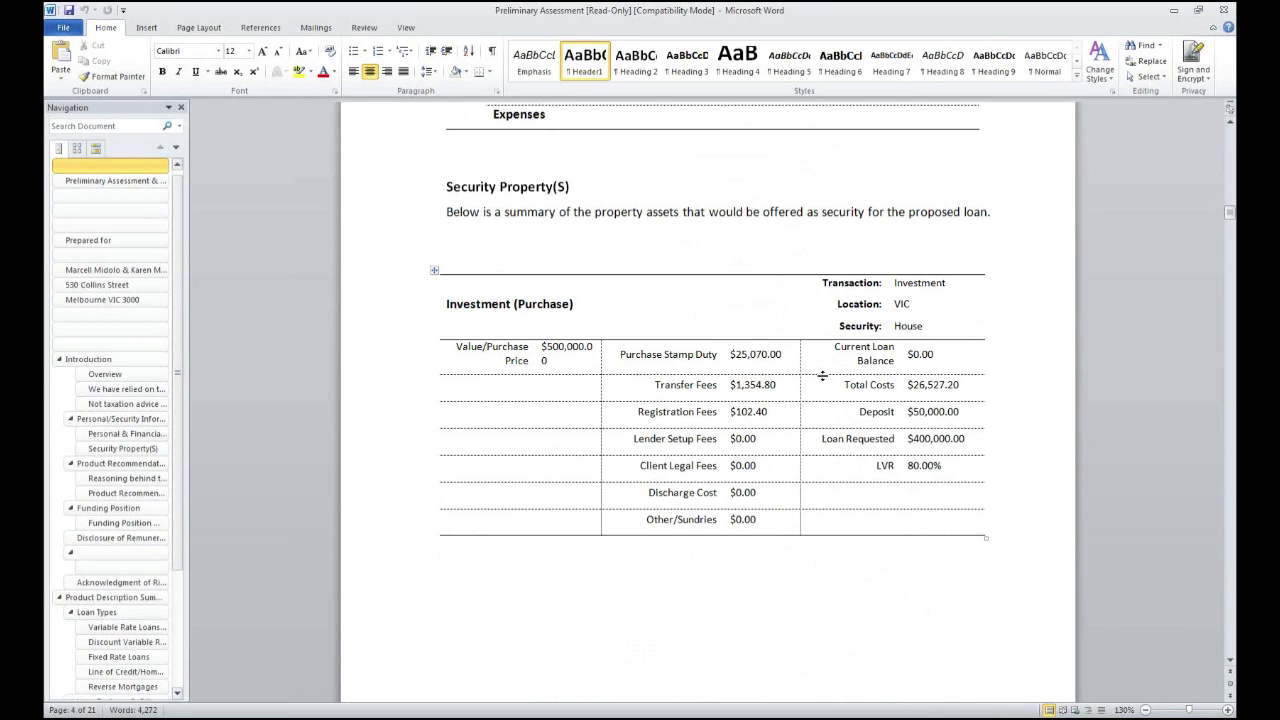
pyautogui.scroll(-10, 822, 376)
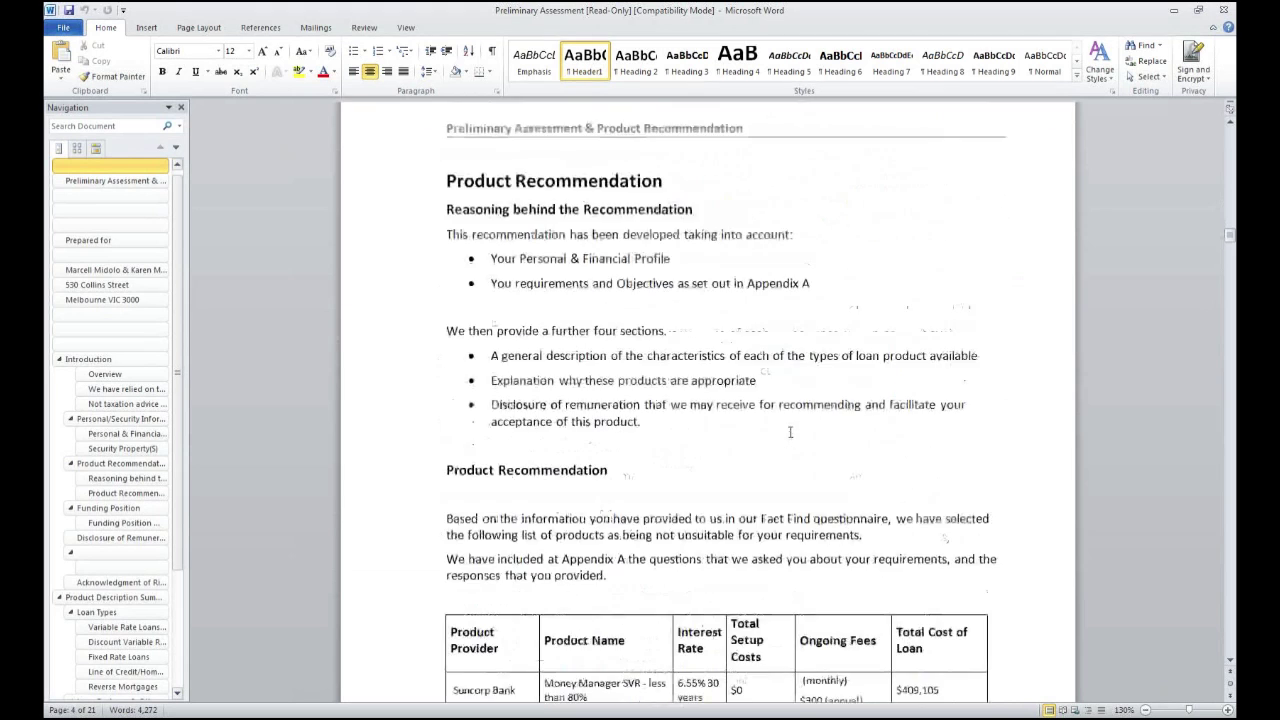
pyautogui.scroll(-12, 790, 432)
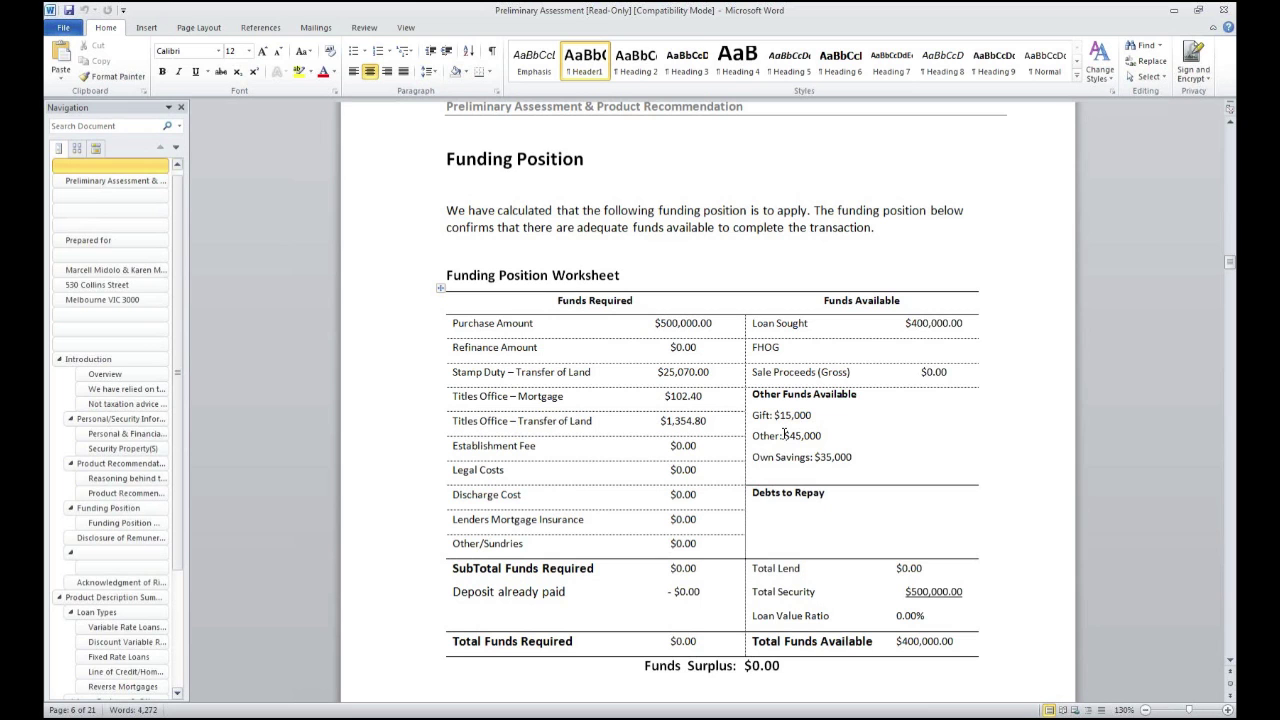
pyautogui.scroll(-8, 799, 554)
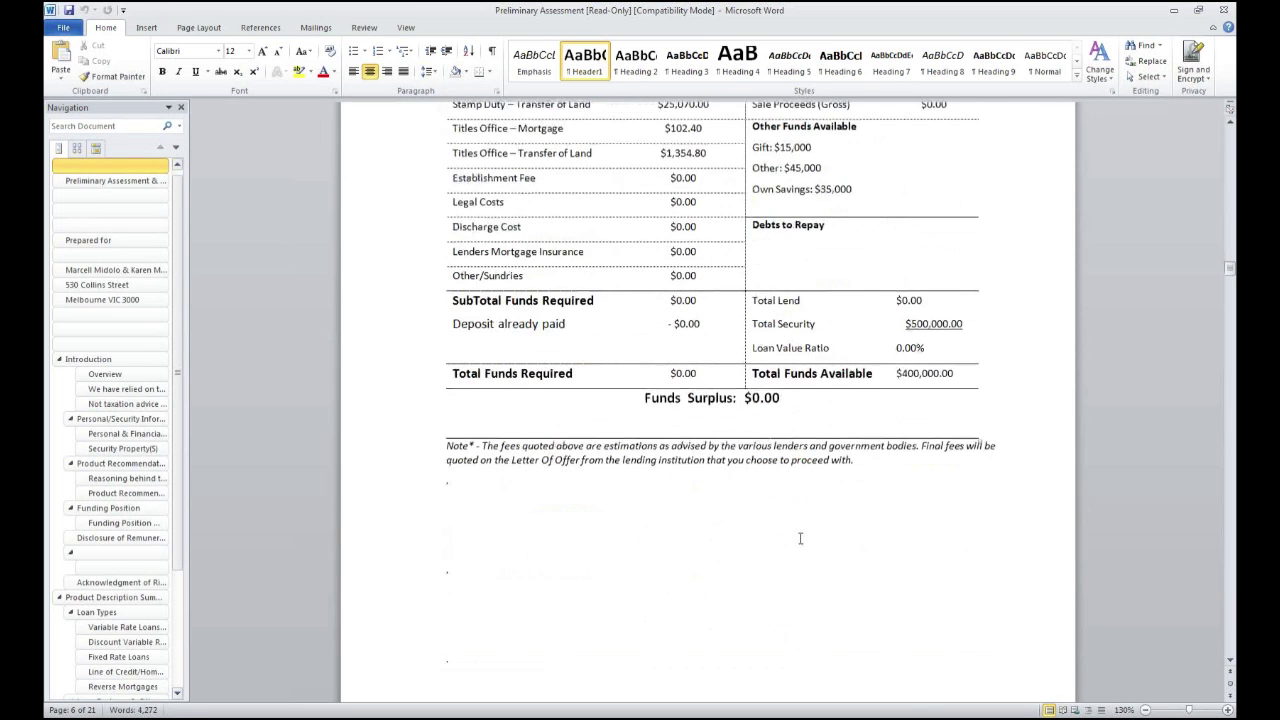
pyautogui.scroll(-10, 799, 554)
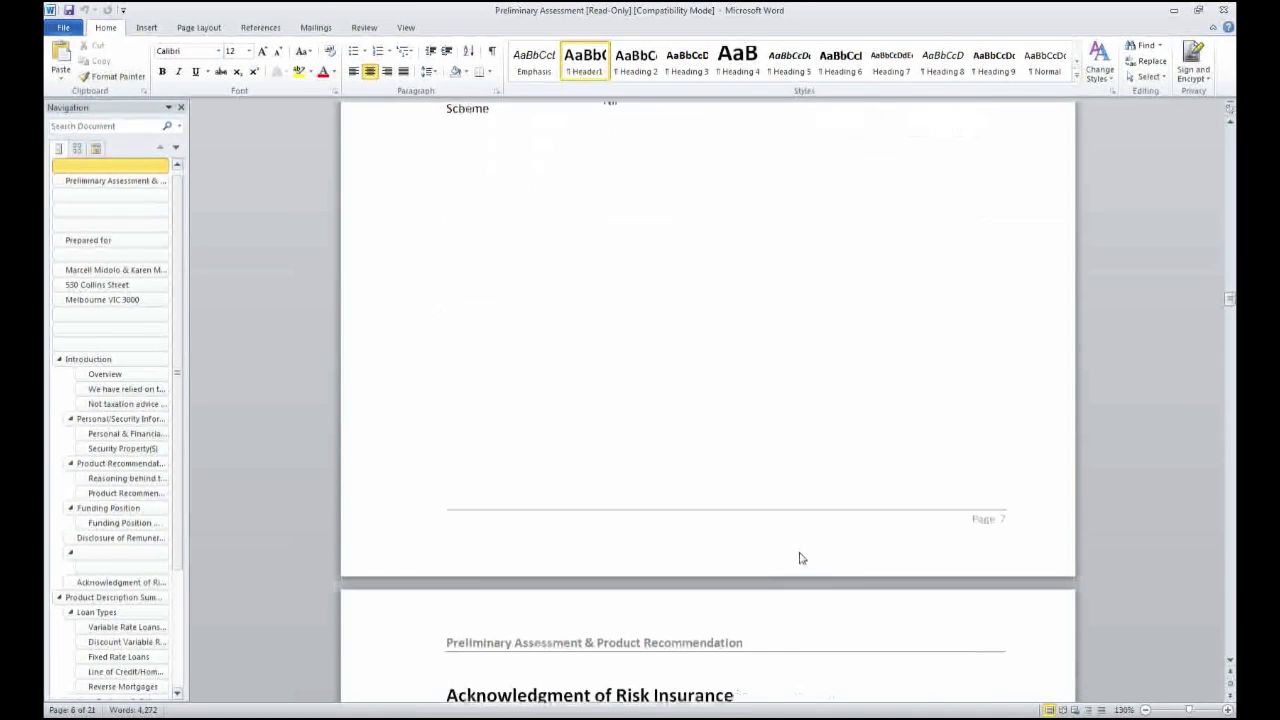
pyautogui.scroll(-7, 799, 556)
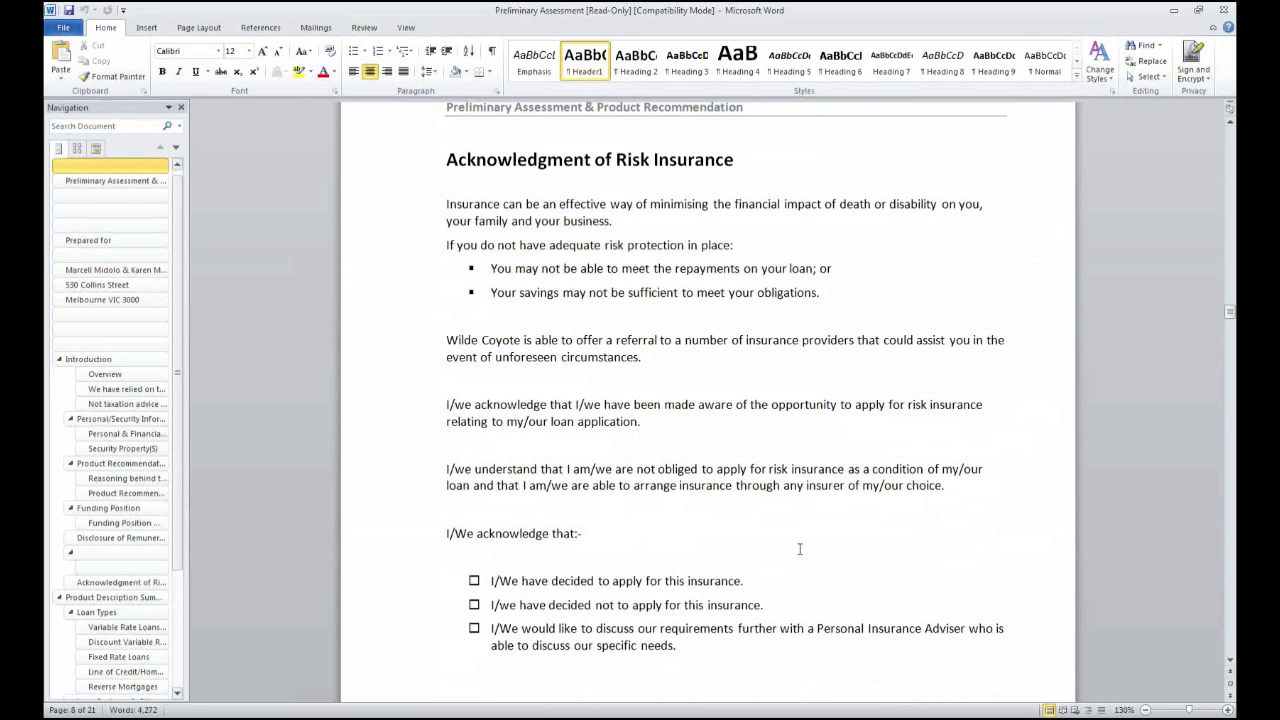
pyautogui.scroll(-10, 697, 457)
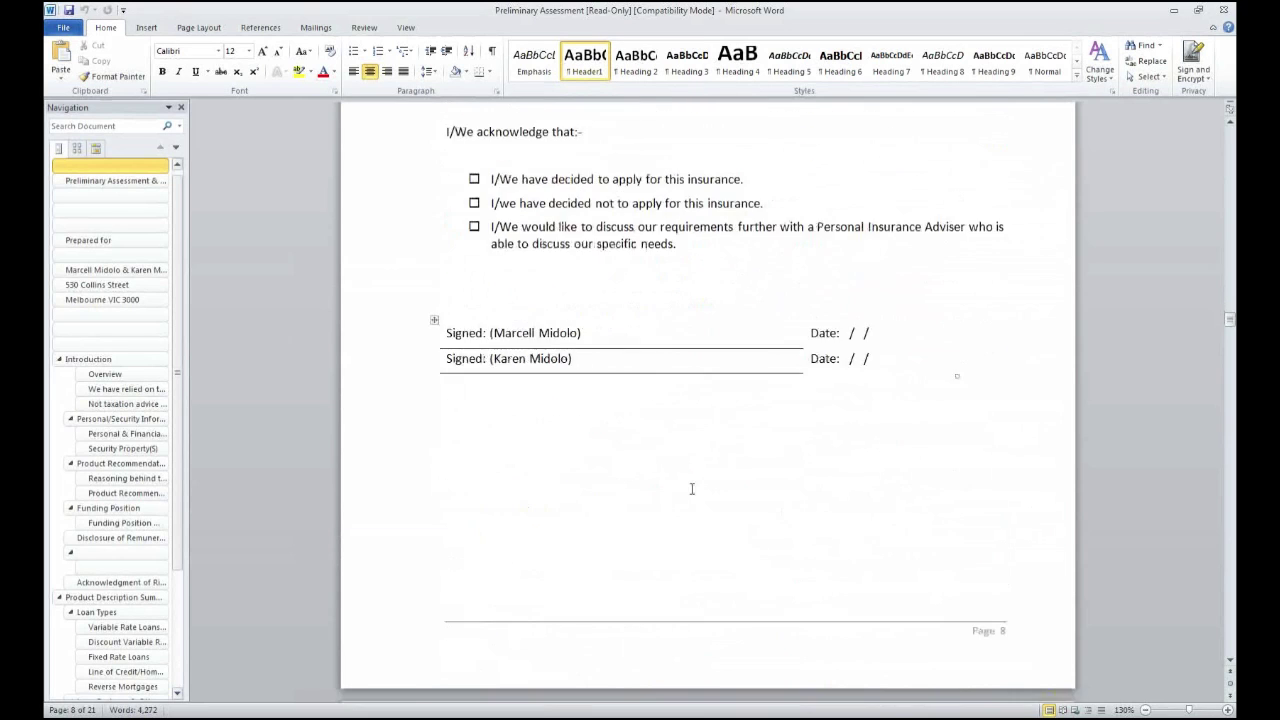
pyautogui.scroll(-20, 689, 510)
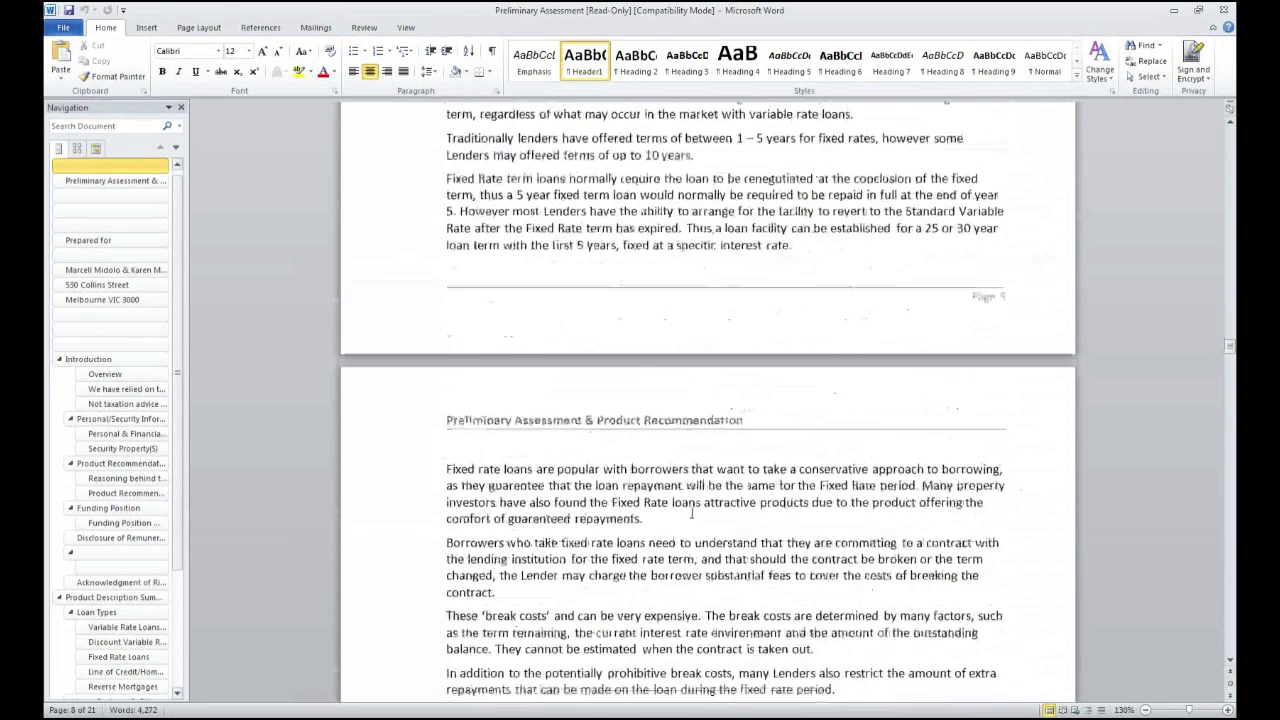
pyautogui.scroll(-20, 692, 512)
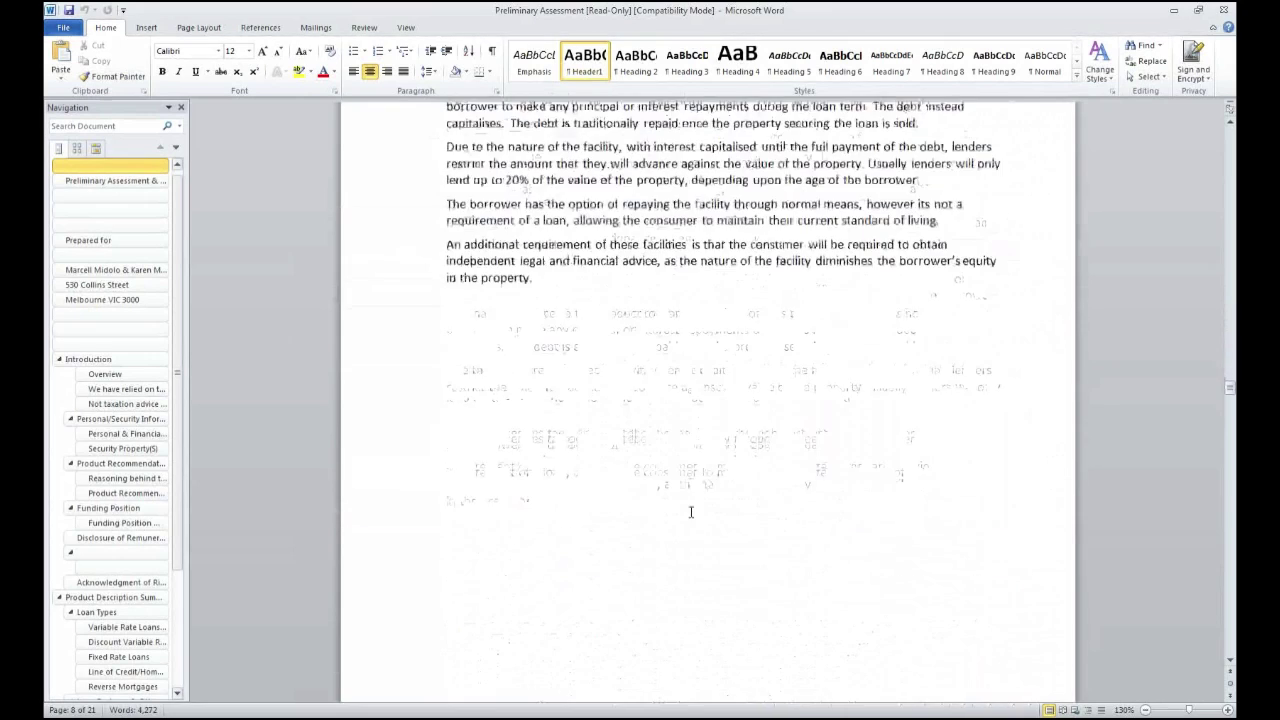
pyautogui.scroll(-15, 690, 511)
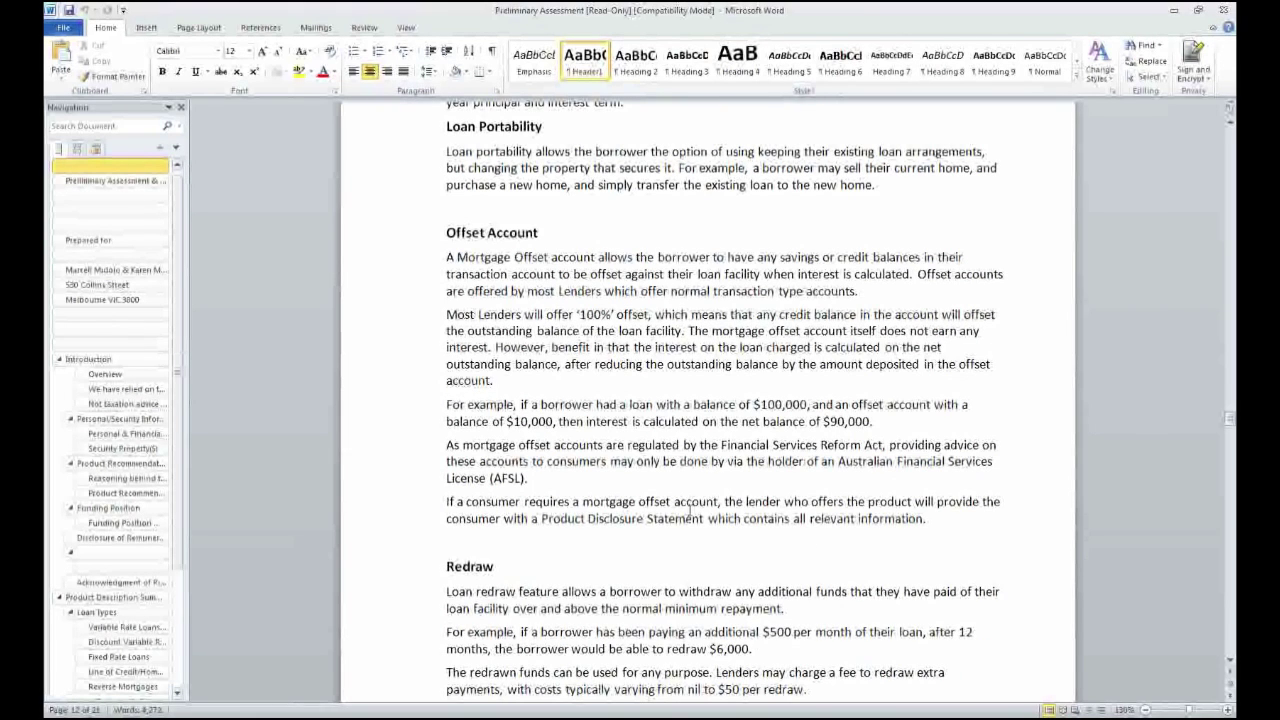
pyautogui.scroll(-15, 703, 515)
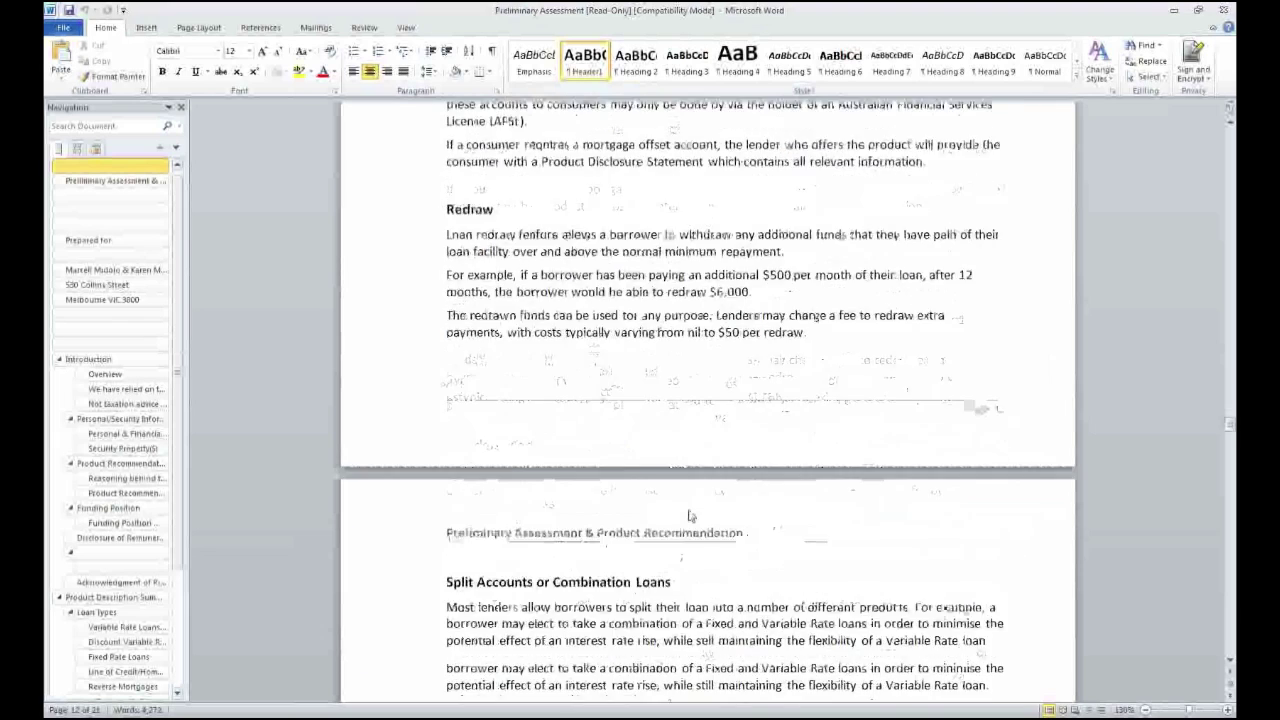
pyautogui.scroll(-9, 690, 511)
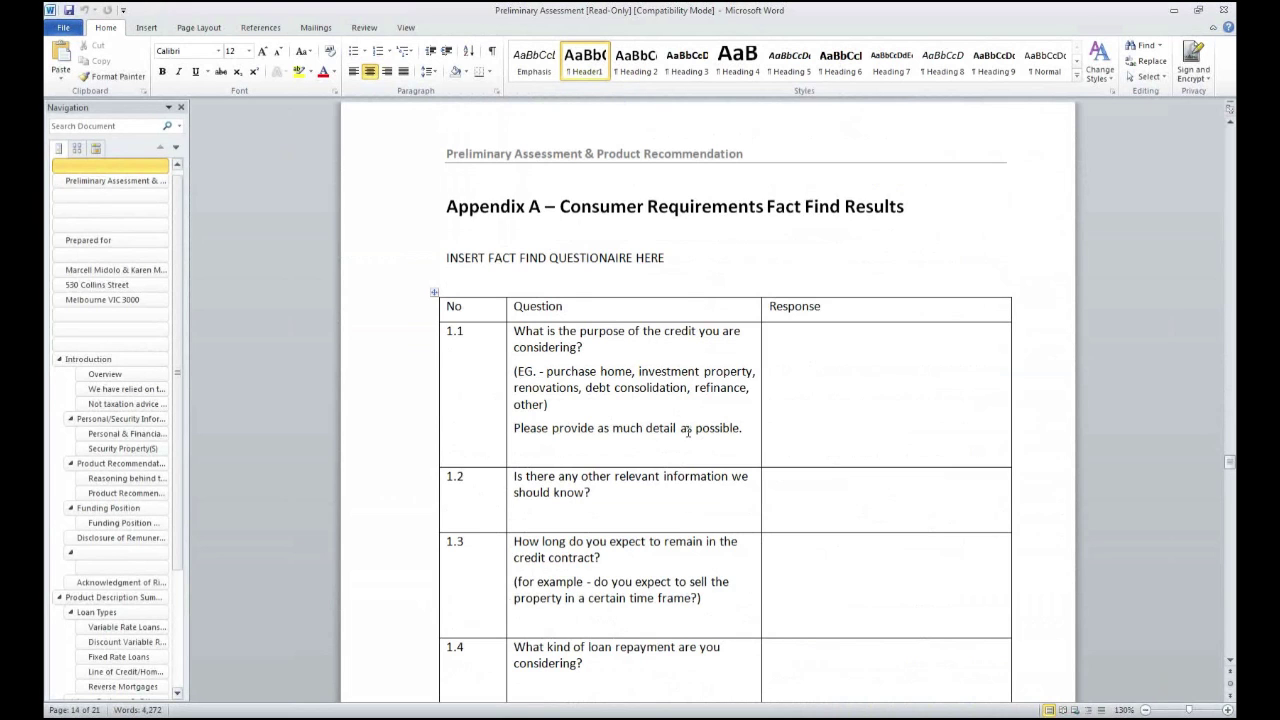
# Scroll through Appendices A to C to the Lenders table, then close Word
pyautogui.scroll(-15, 688, 432)
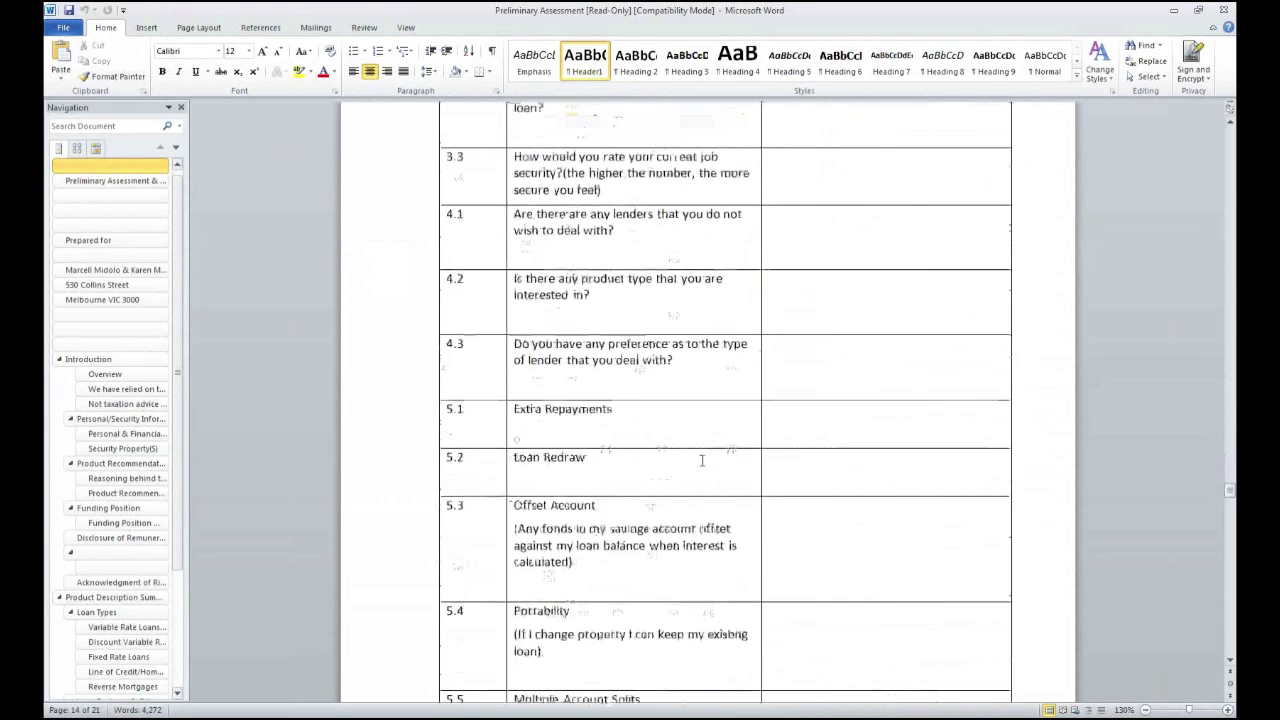
pyautogui.scroll(-18, 702, 460)
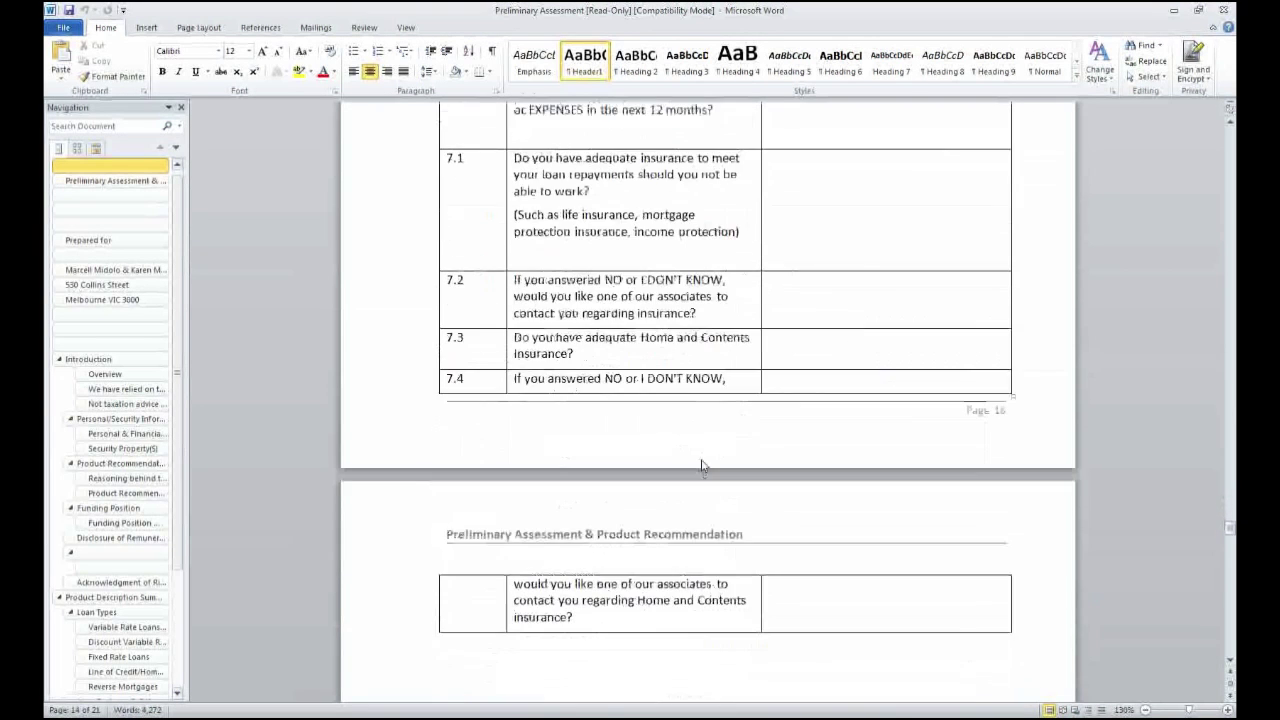
pyautogui.scroll(-12, 702, 463)
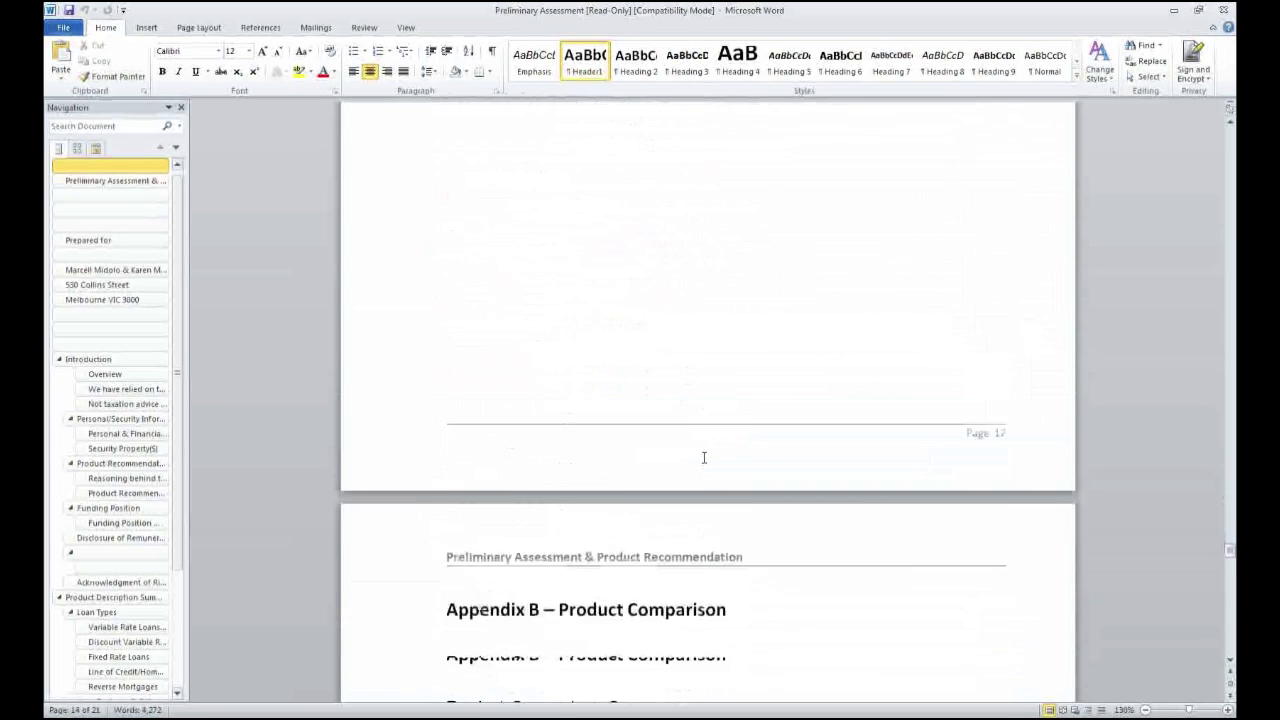
pyautogui.scroll(-10, 704, 458)
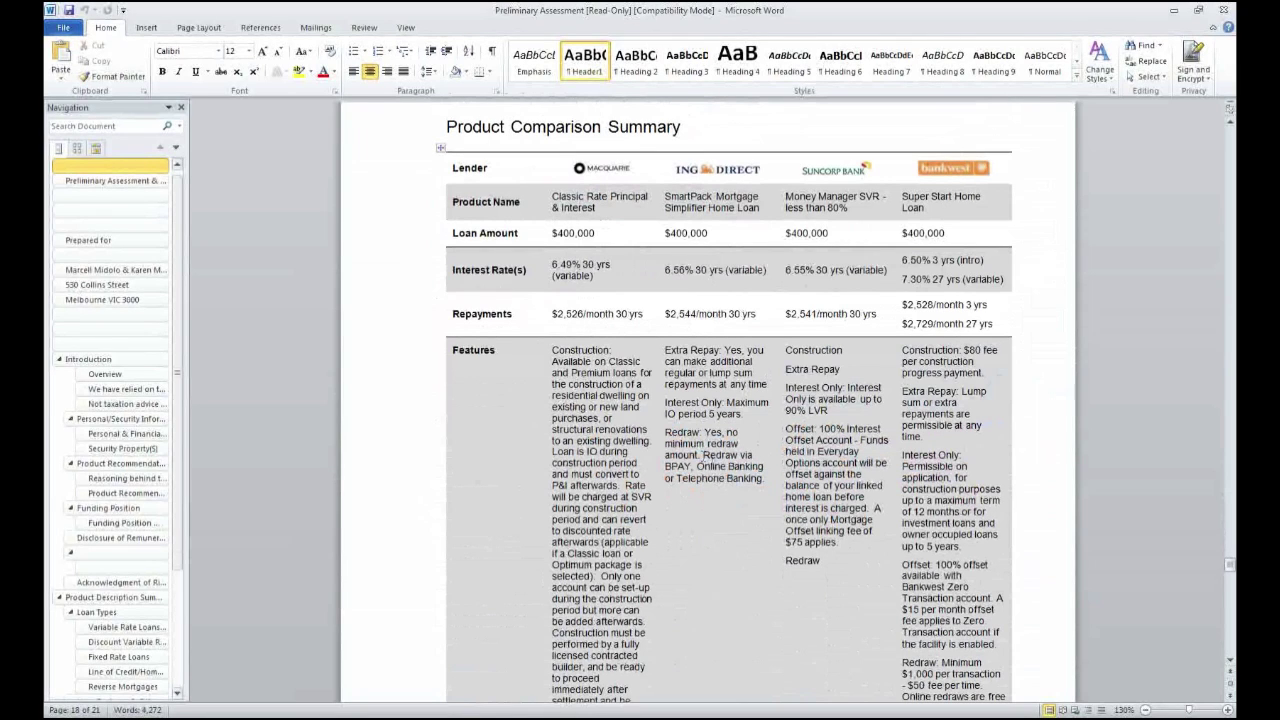
pyautogui.scroll(-15, 716, 467)
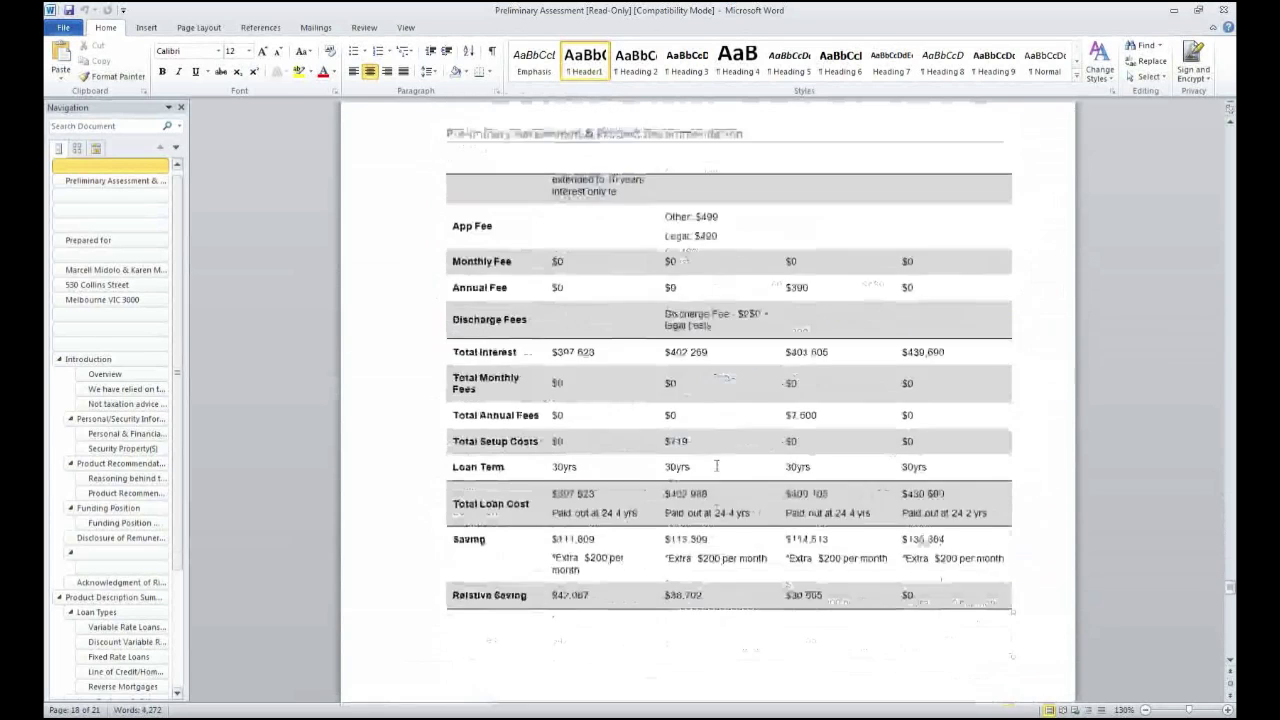
pyautogui.scroll(-15, 716, 467)
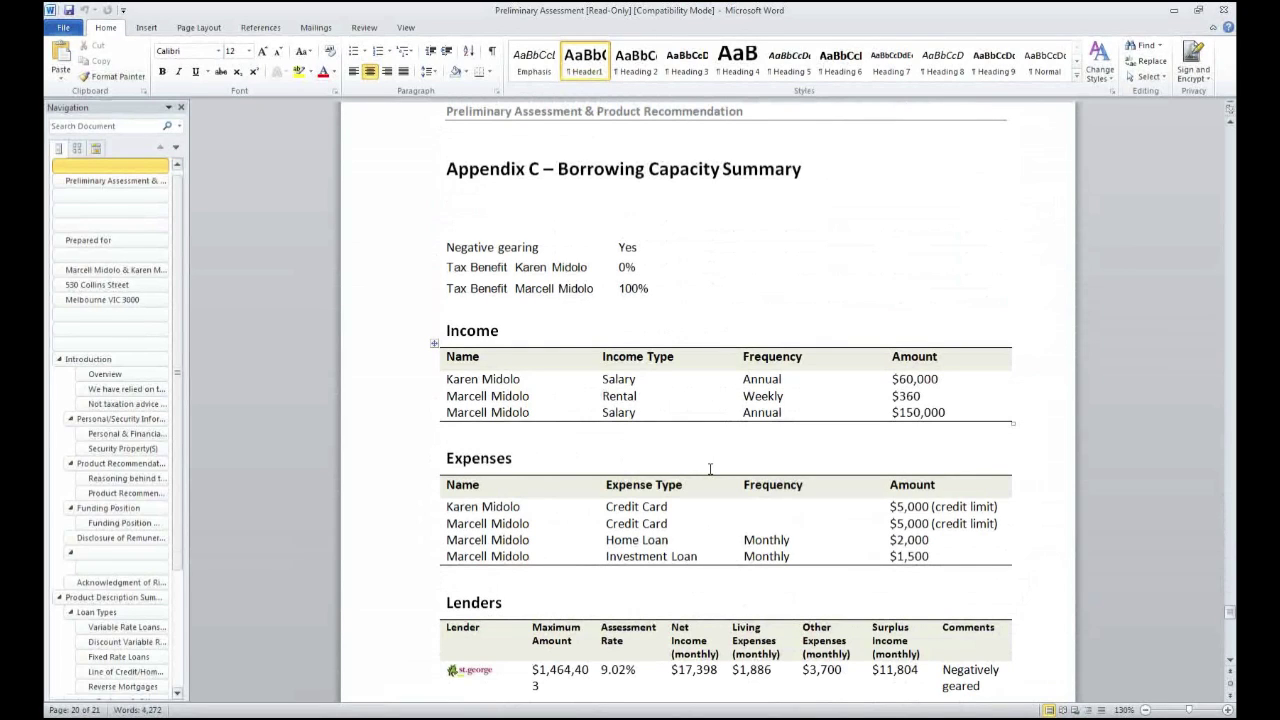
pyautogui.scroll(-5, 710, 468)
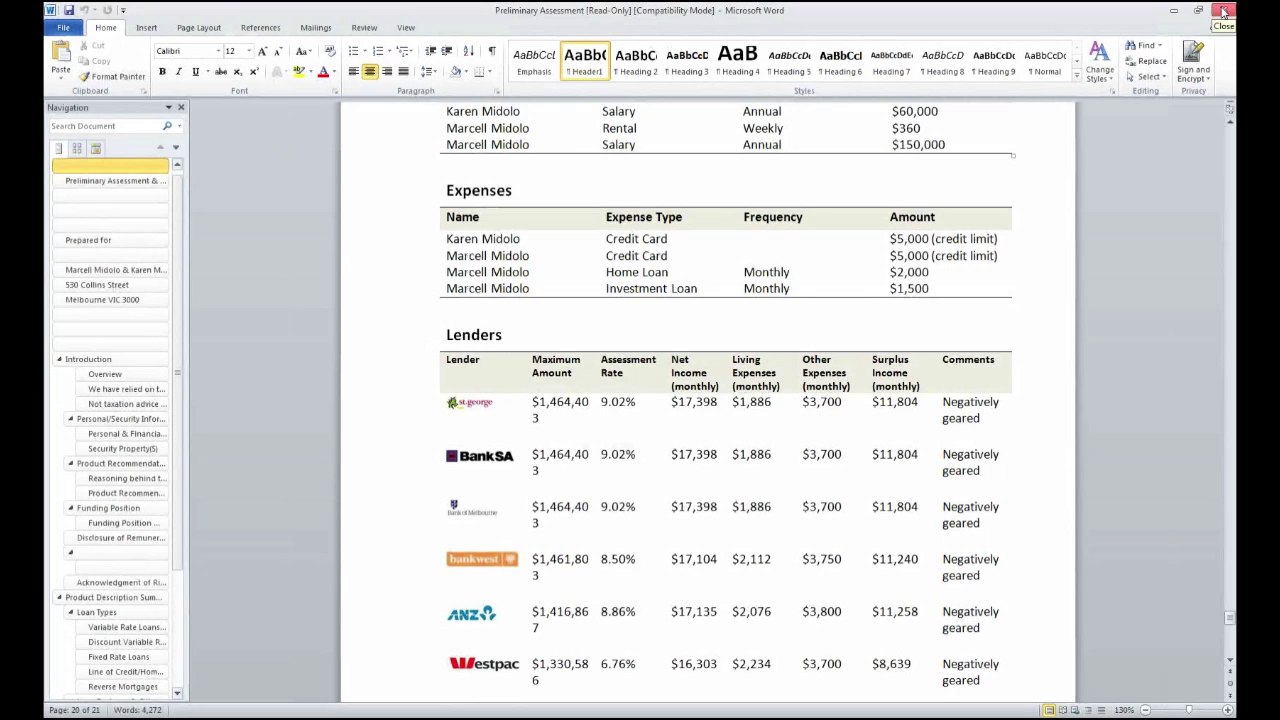
pyautogui.click(1223, 11)
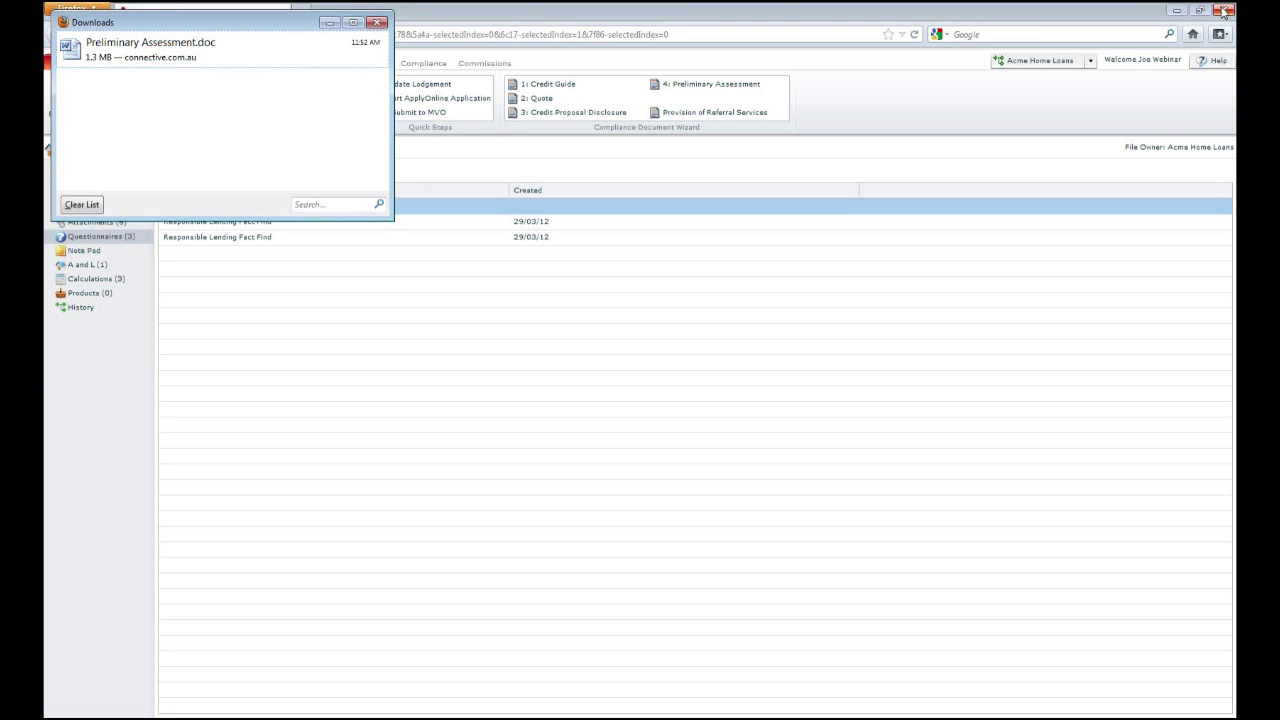
# Dismiss Downloads, show the opportunity Attachments and select the new Preliminary Assessment.doc (1,371kb)
pyautogui.click(377, 22)
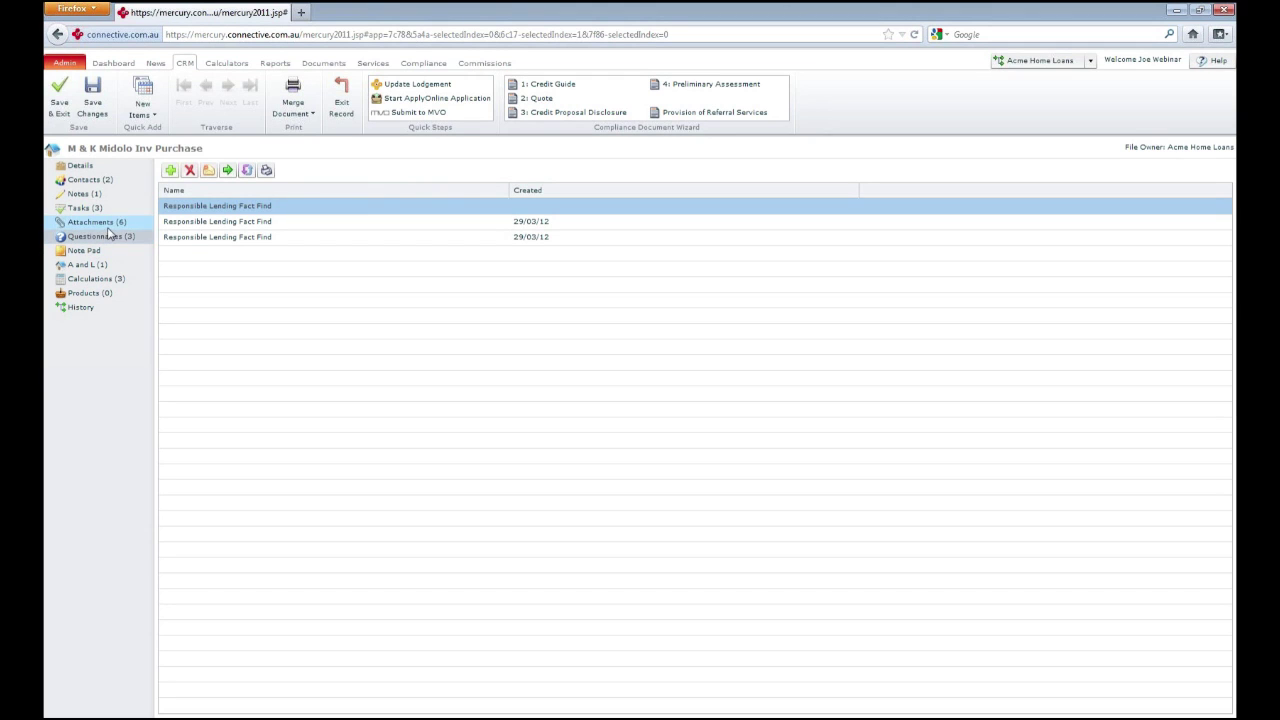
pyautogui.click(117, 224)
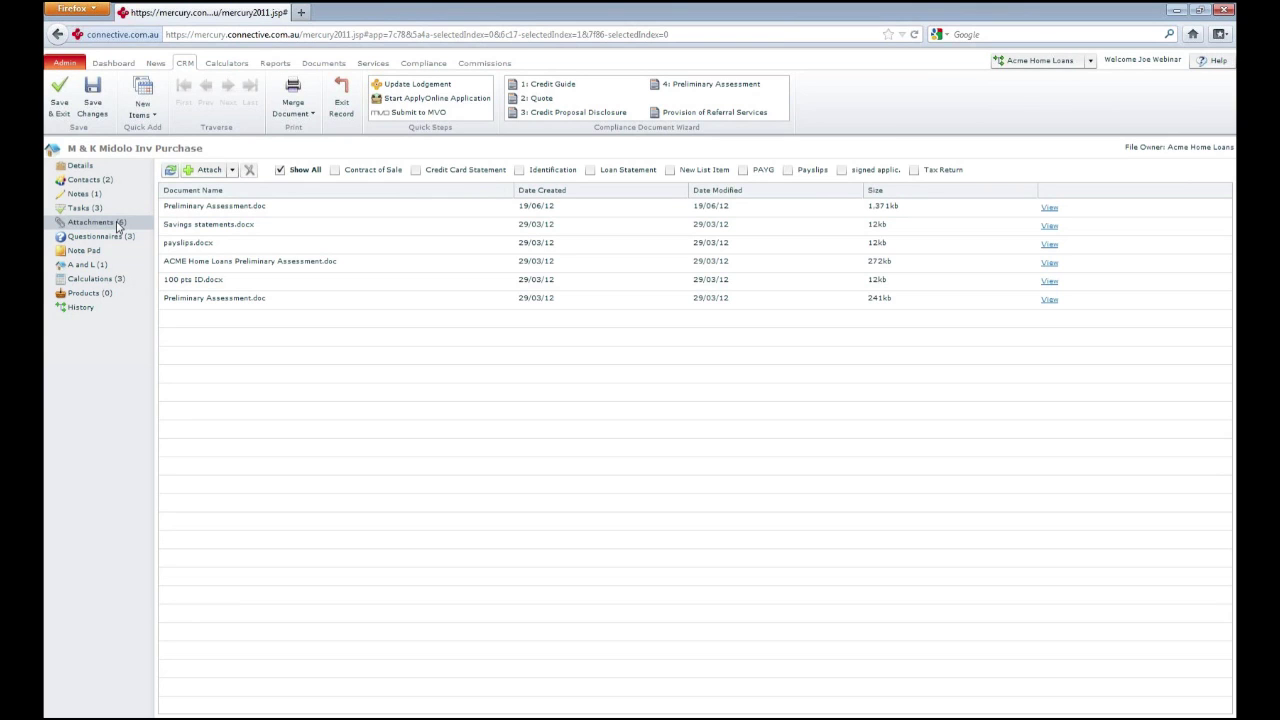
pyautogui.click(235, 207)
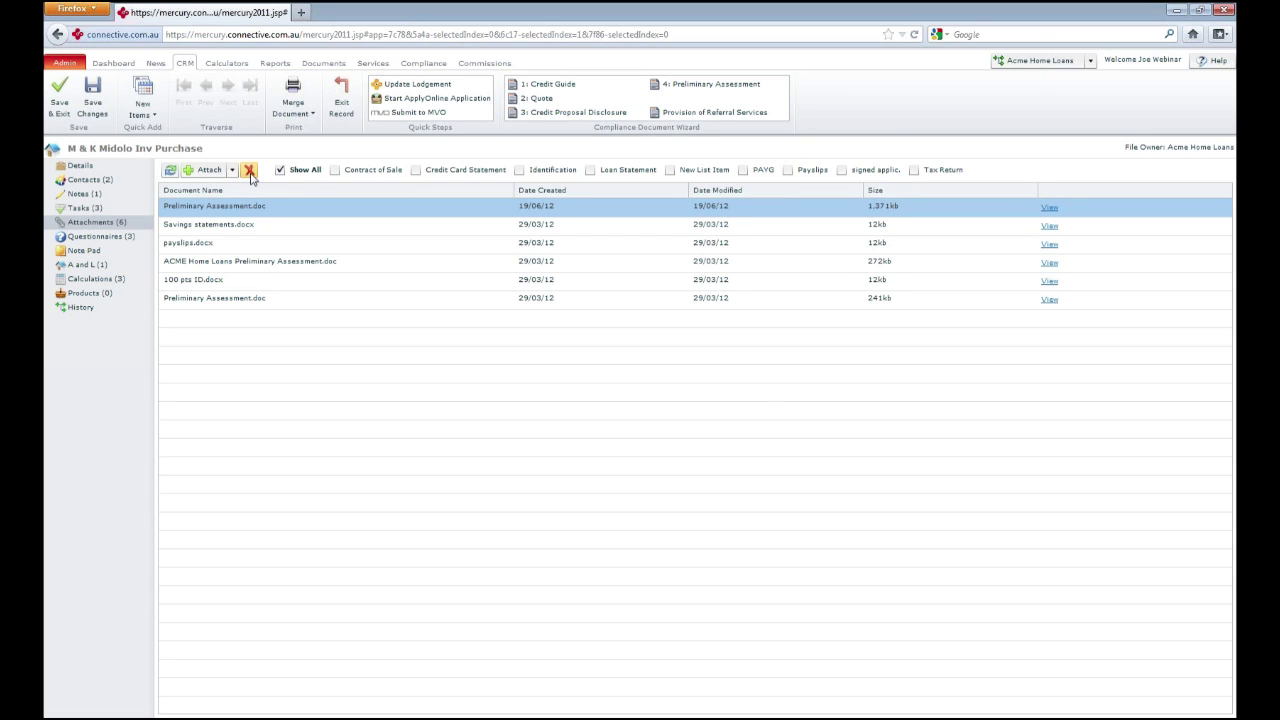
# Browse Business Statistics and Database Activity reports, then show Existing Client lead source statistics (204 leads)
pyautogui.click(289, 67)
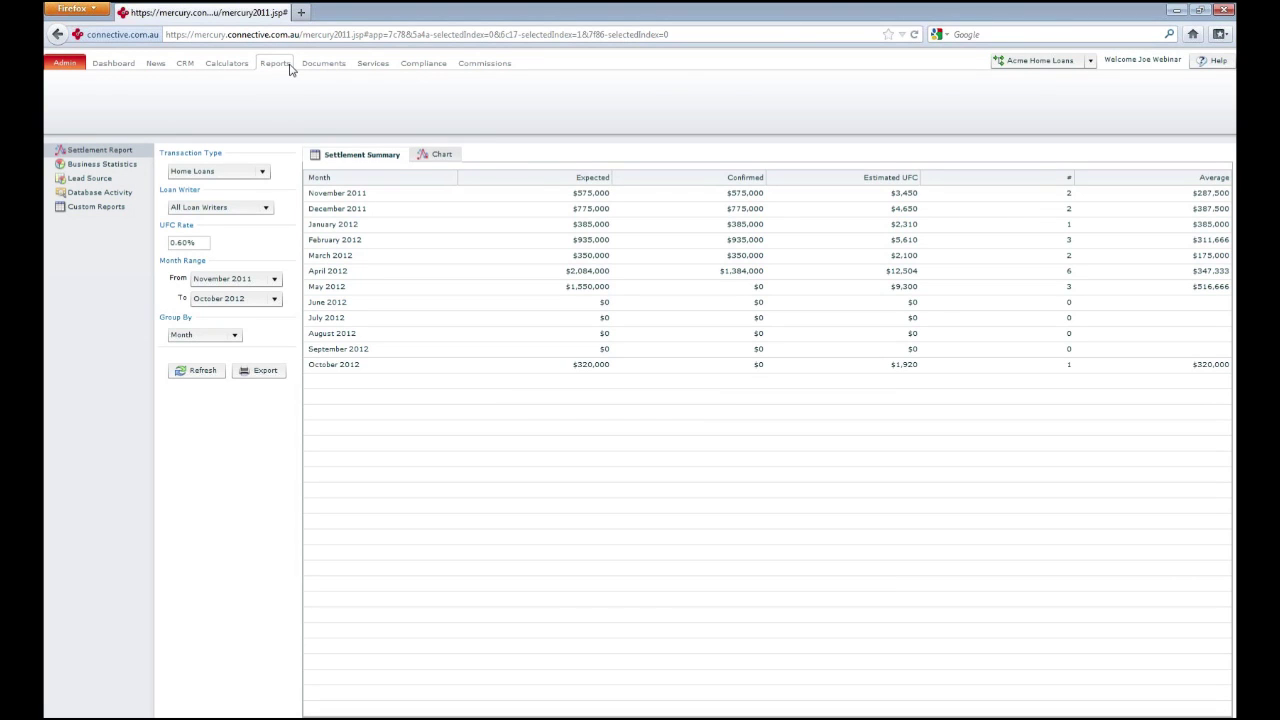
pyautogui.click(116, 163)
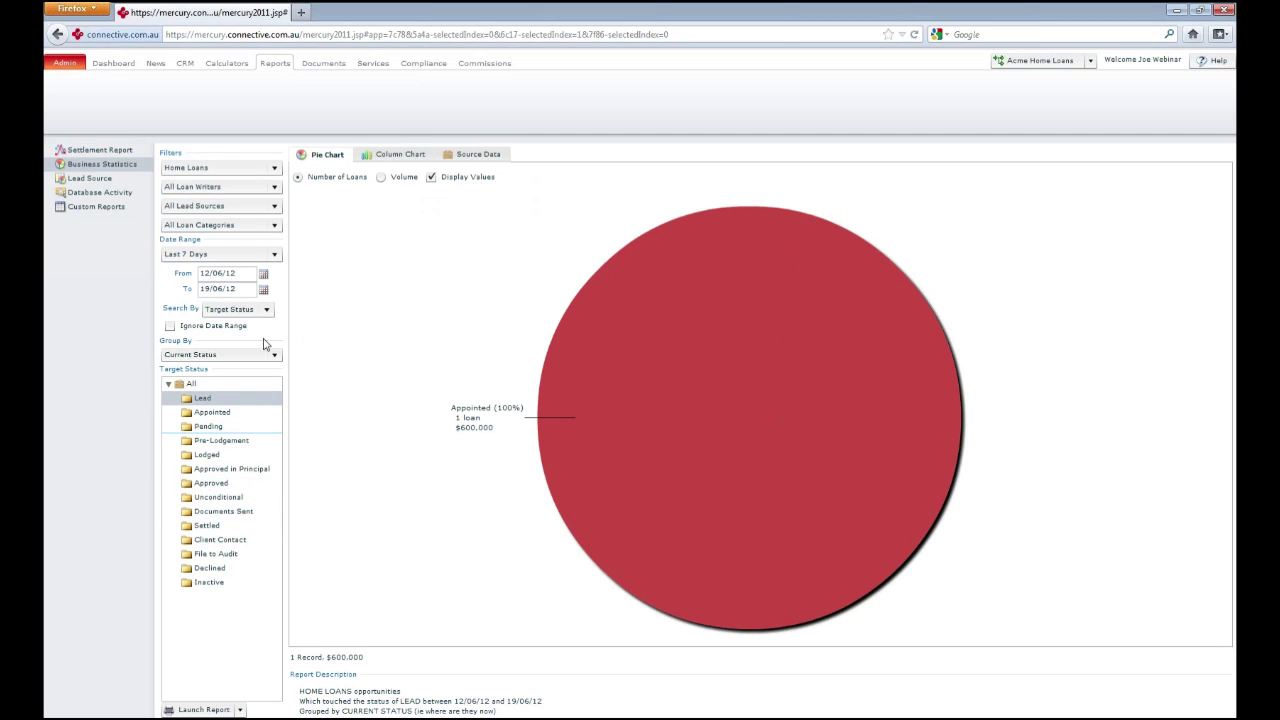
pyautogui.click(101, 193)
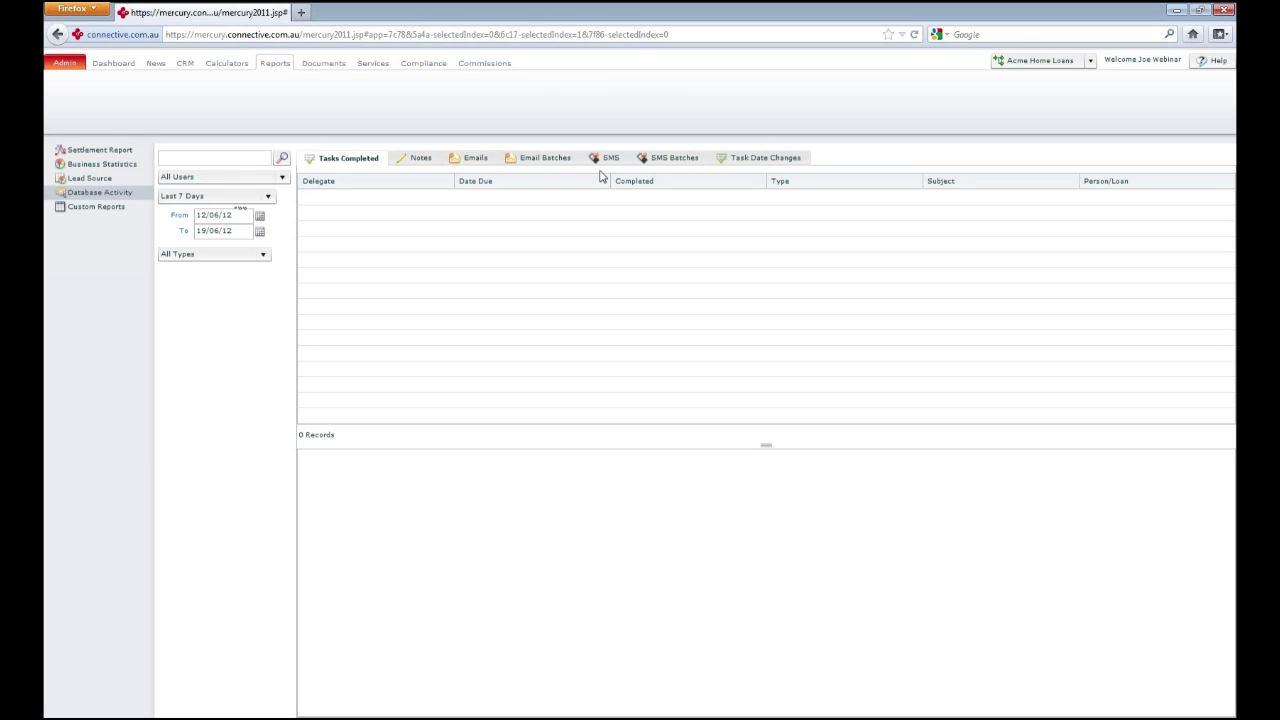
pyautogui.click(104, 181)
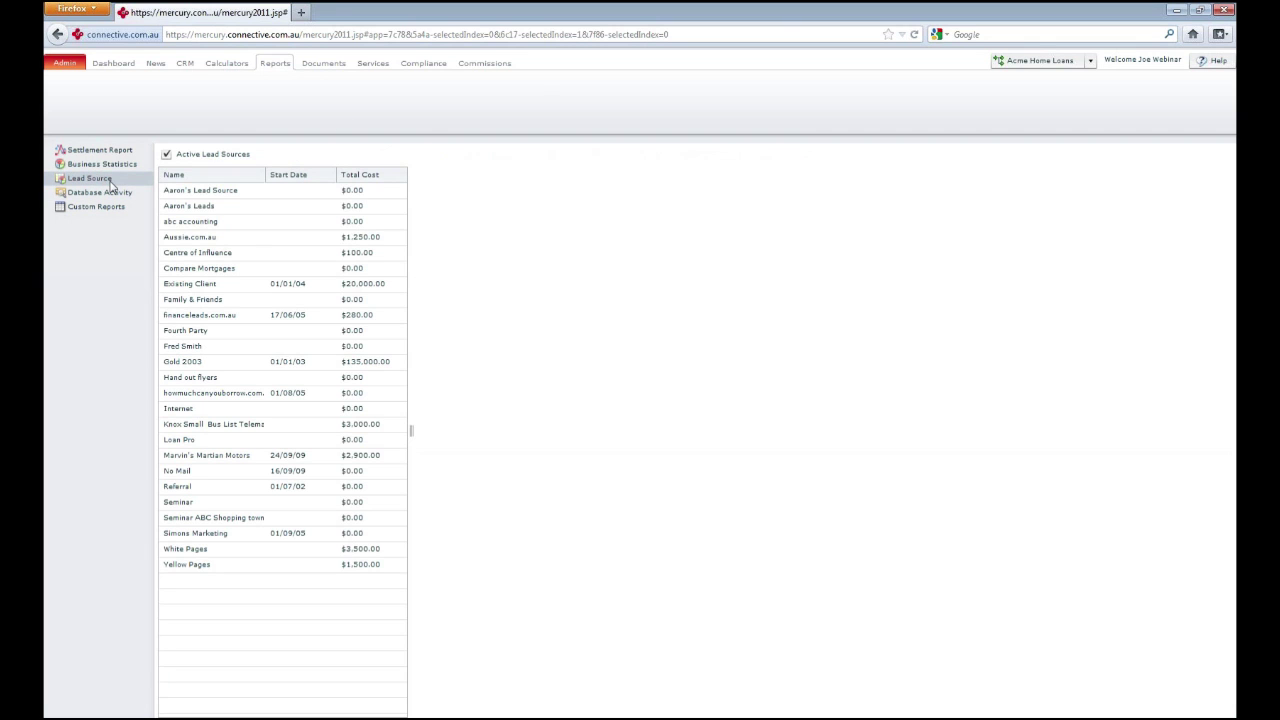
pyautogui.click(255, 287)
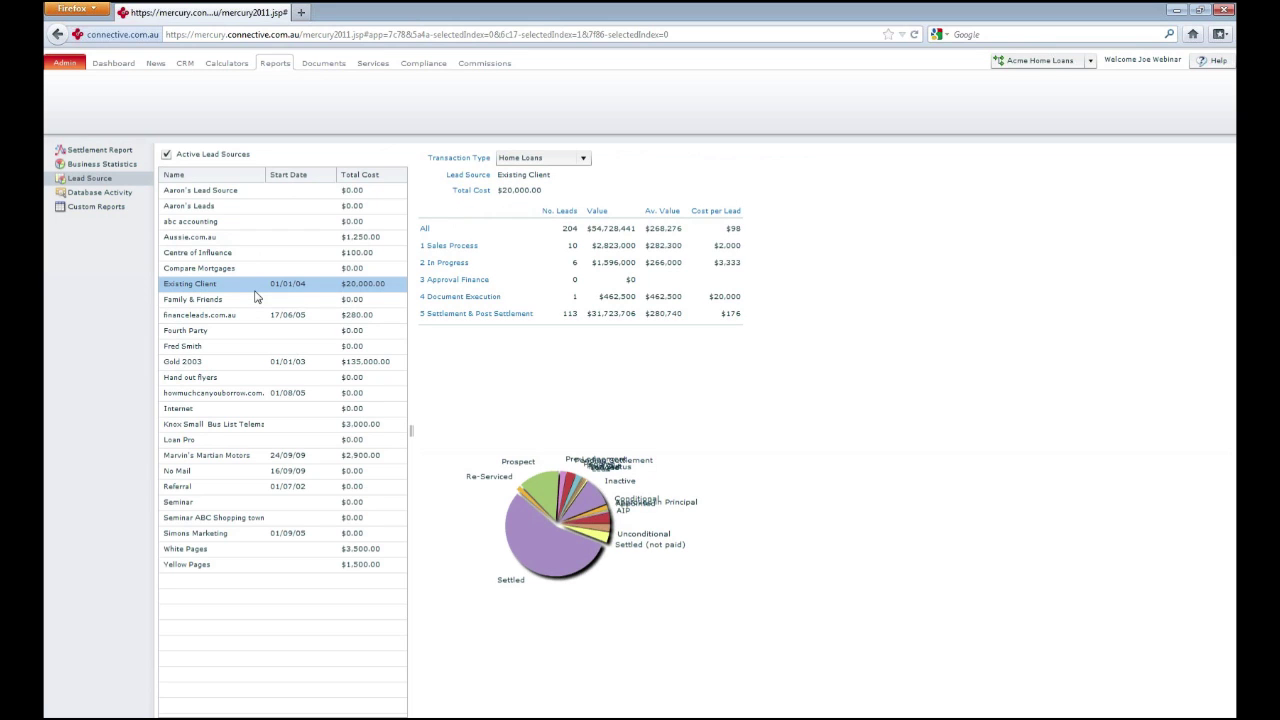
# Open the Existing Client lead source record, then go to the Admin Data page
pyautogui.doubleClick(256, 295)
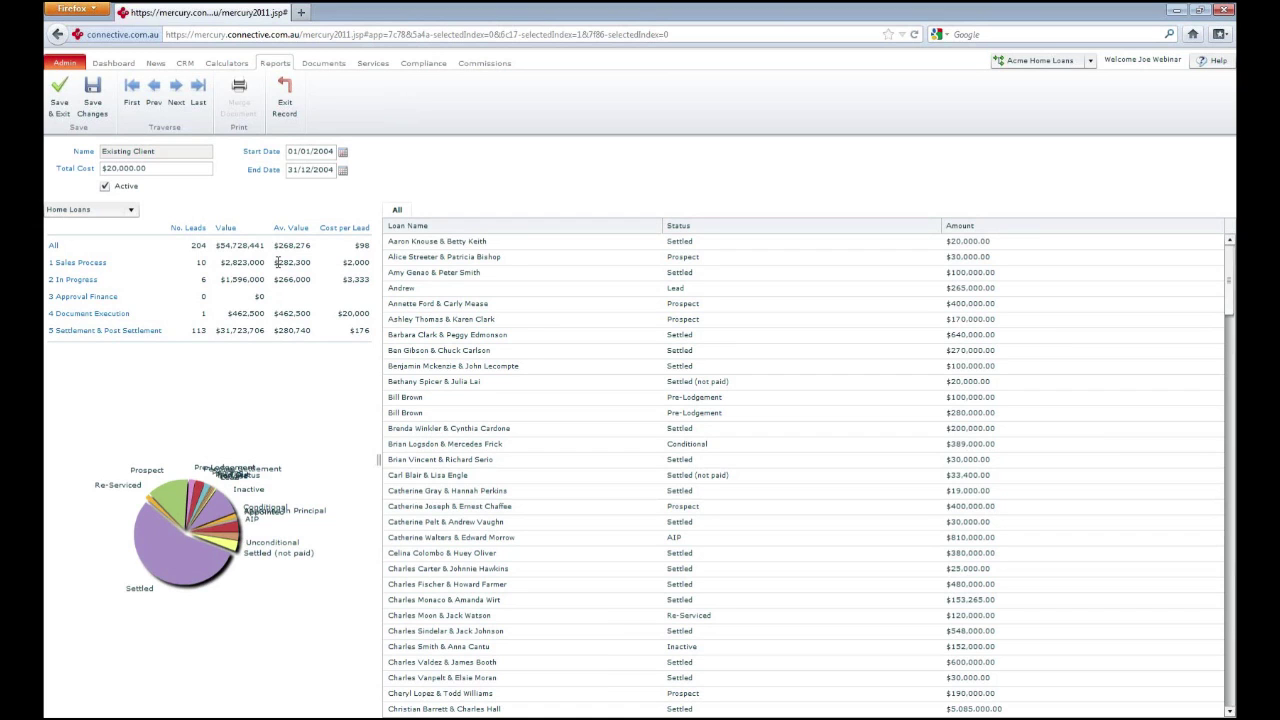
pyautogui.click(66, 66)
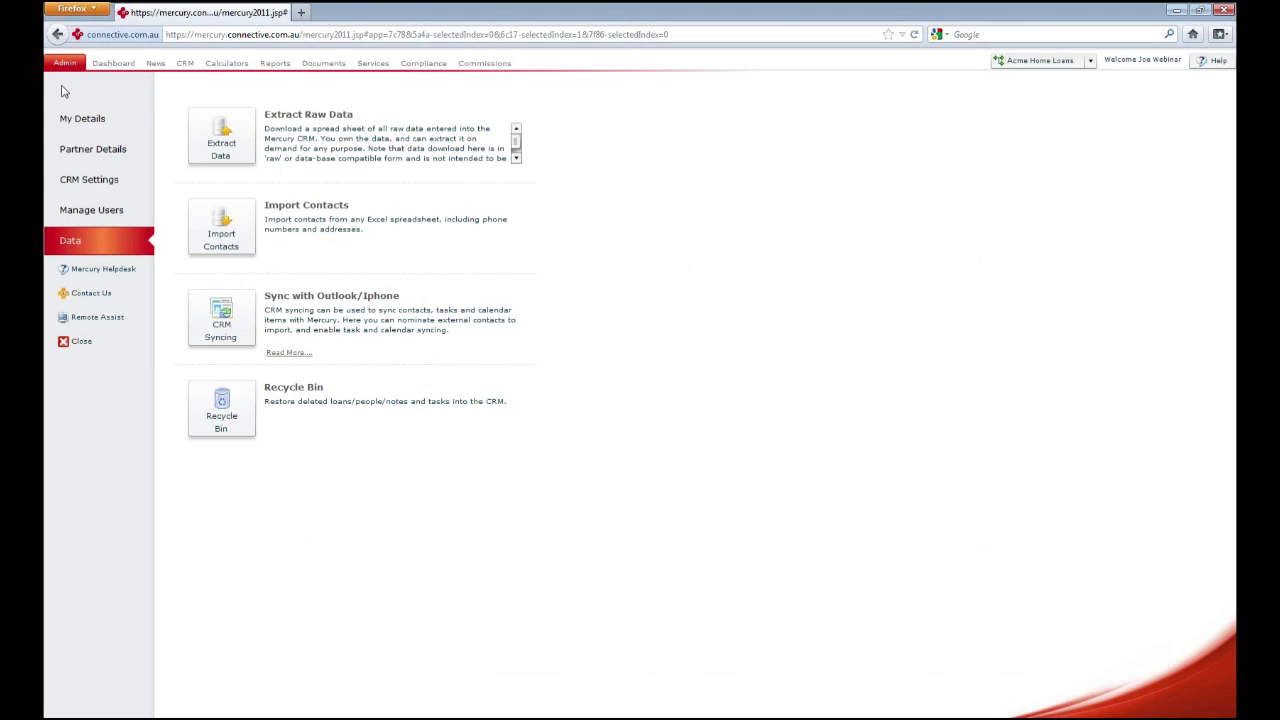